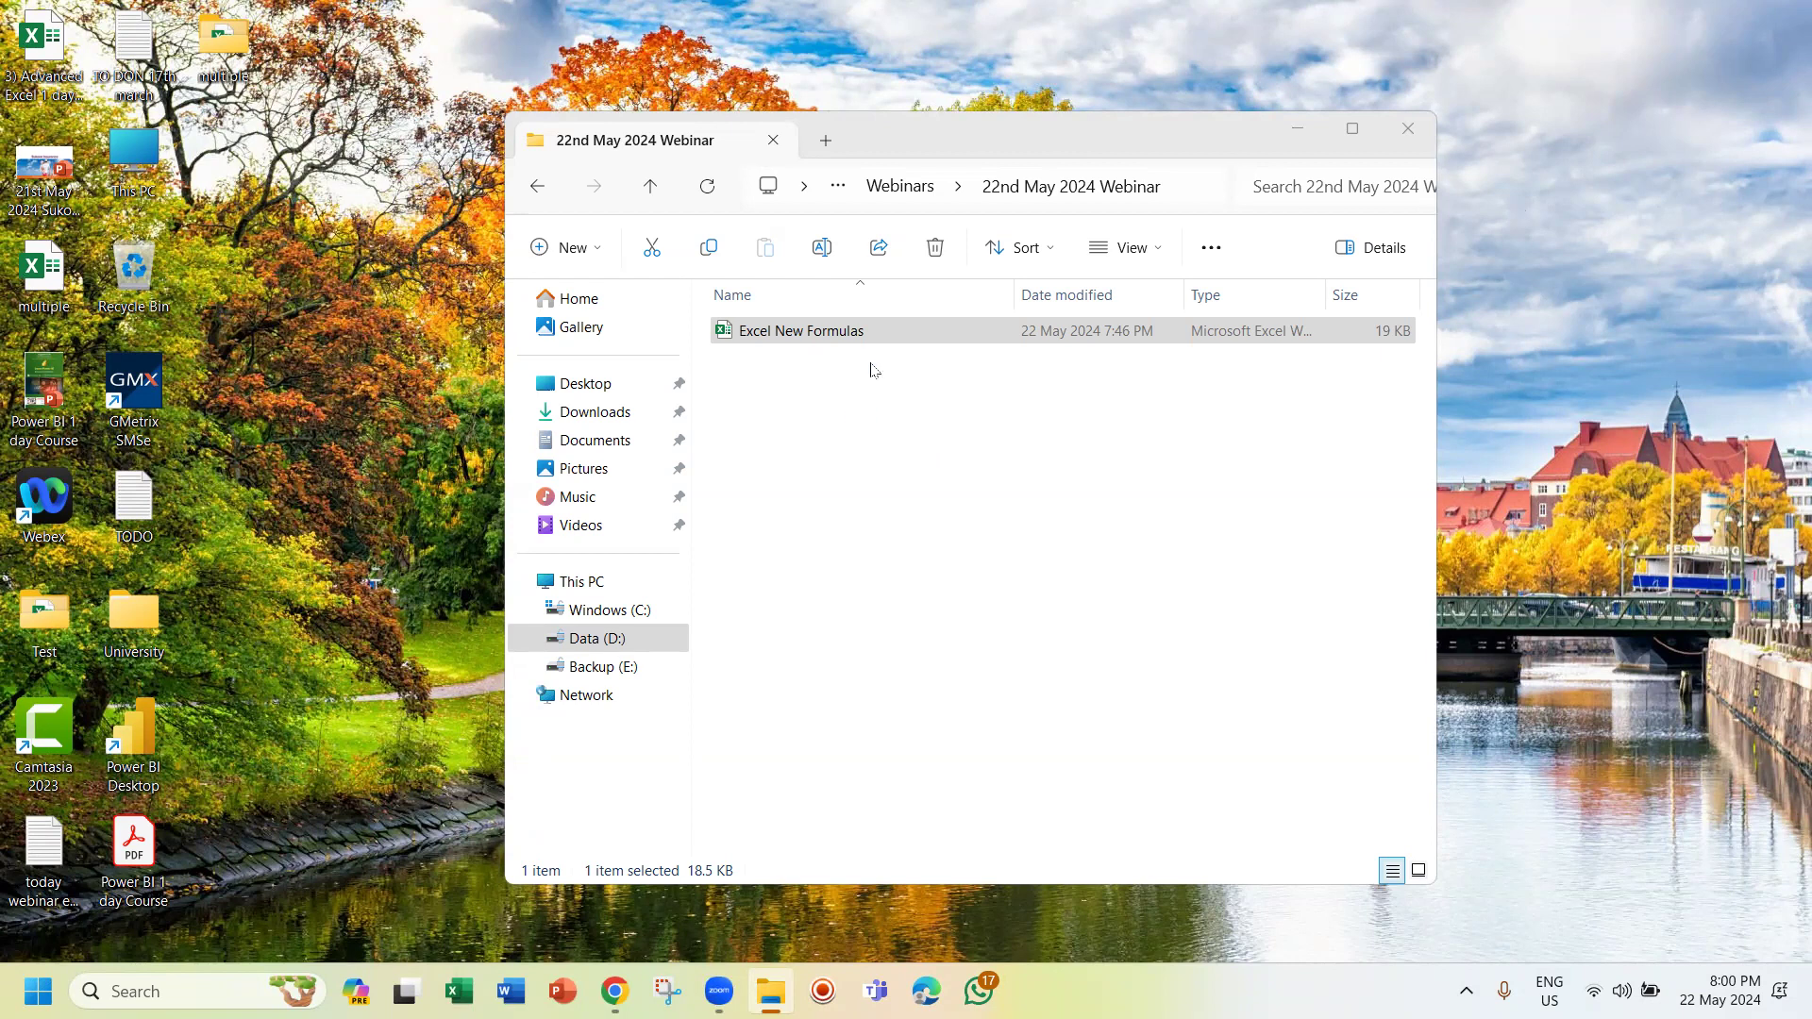
{"action": "double_click", "coordinate": [890, 337]}
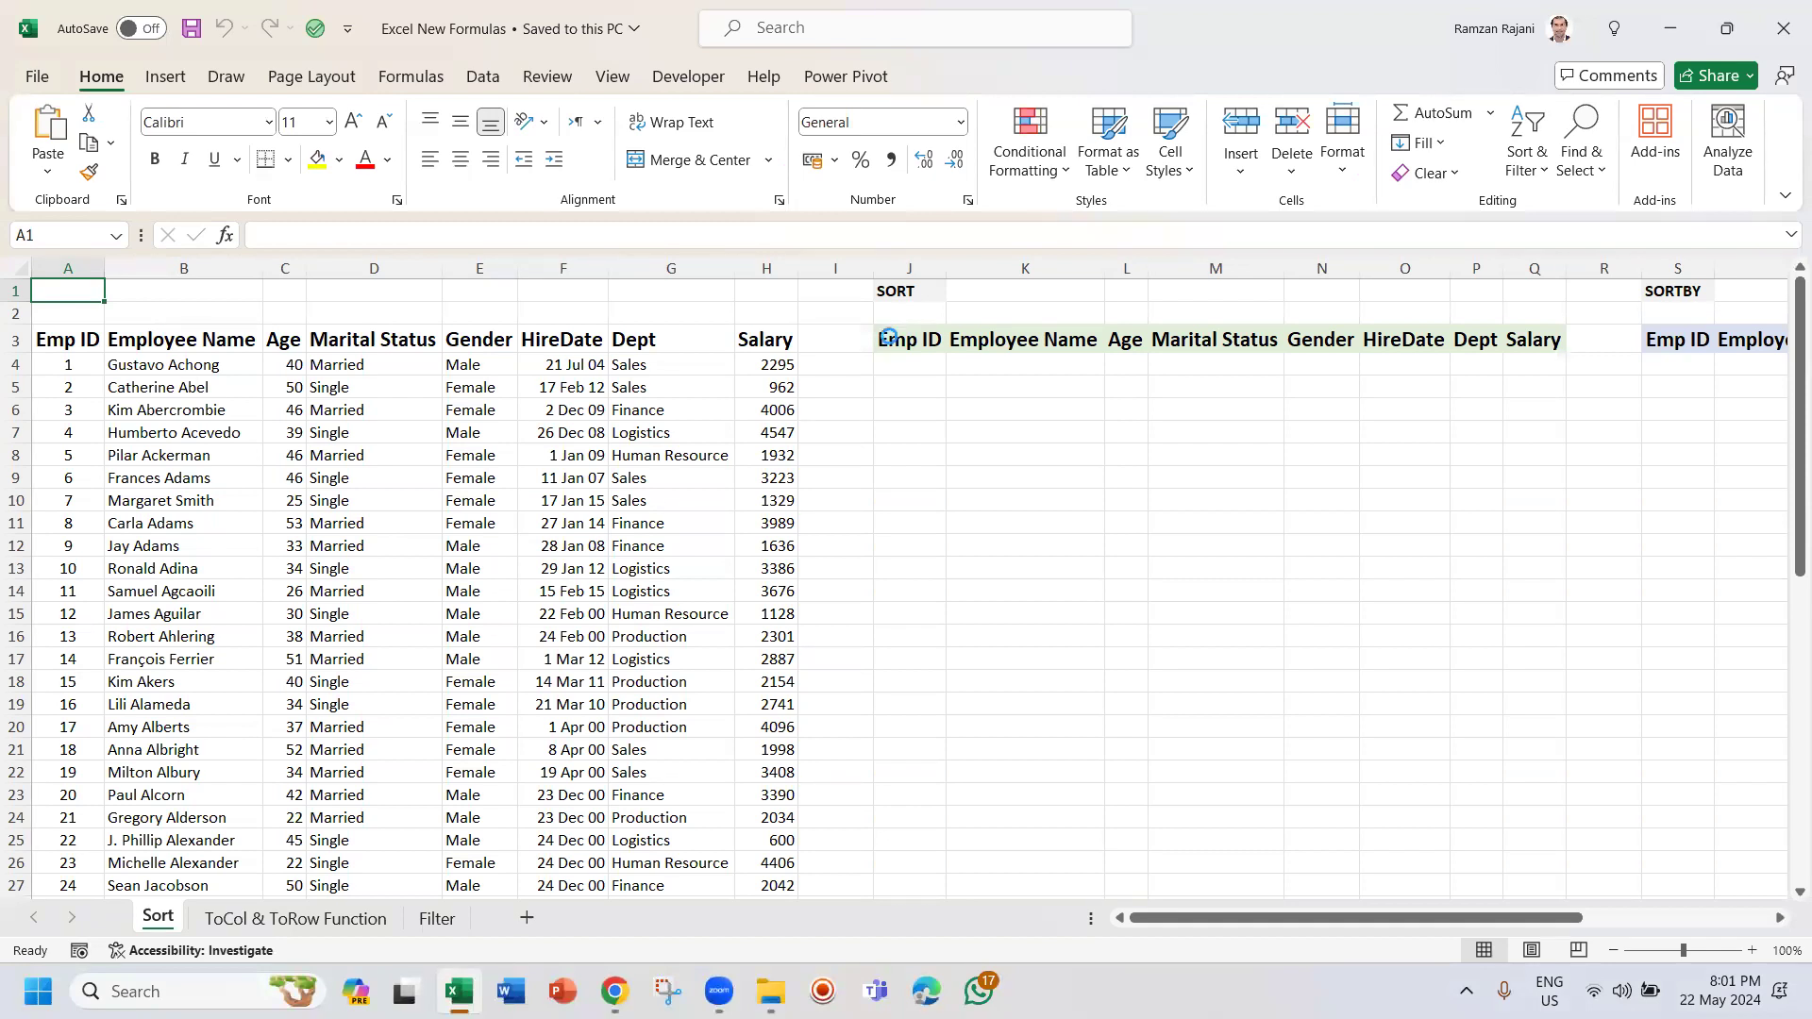
{"action": "key", "text": "ctrl+w"}
{"action": "key", "text": "alt+Tab"}
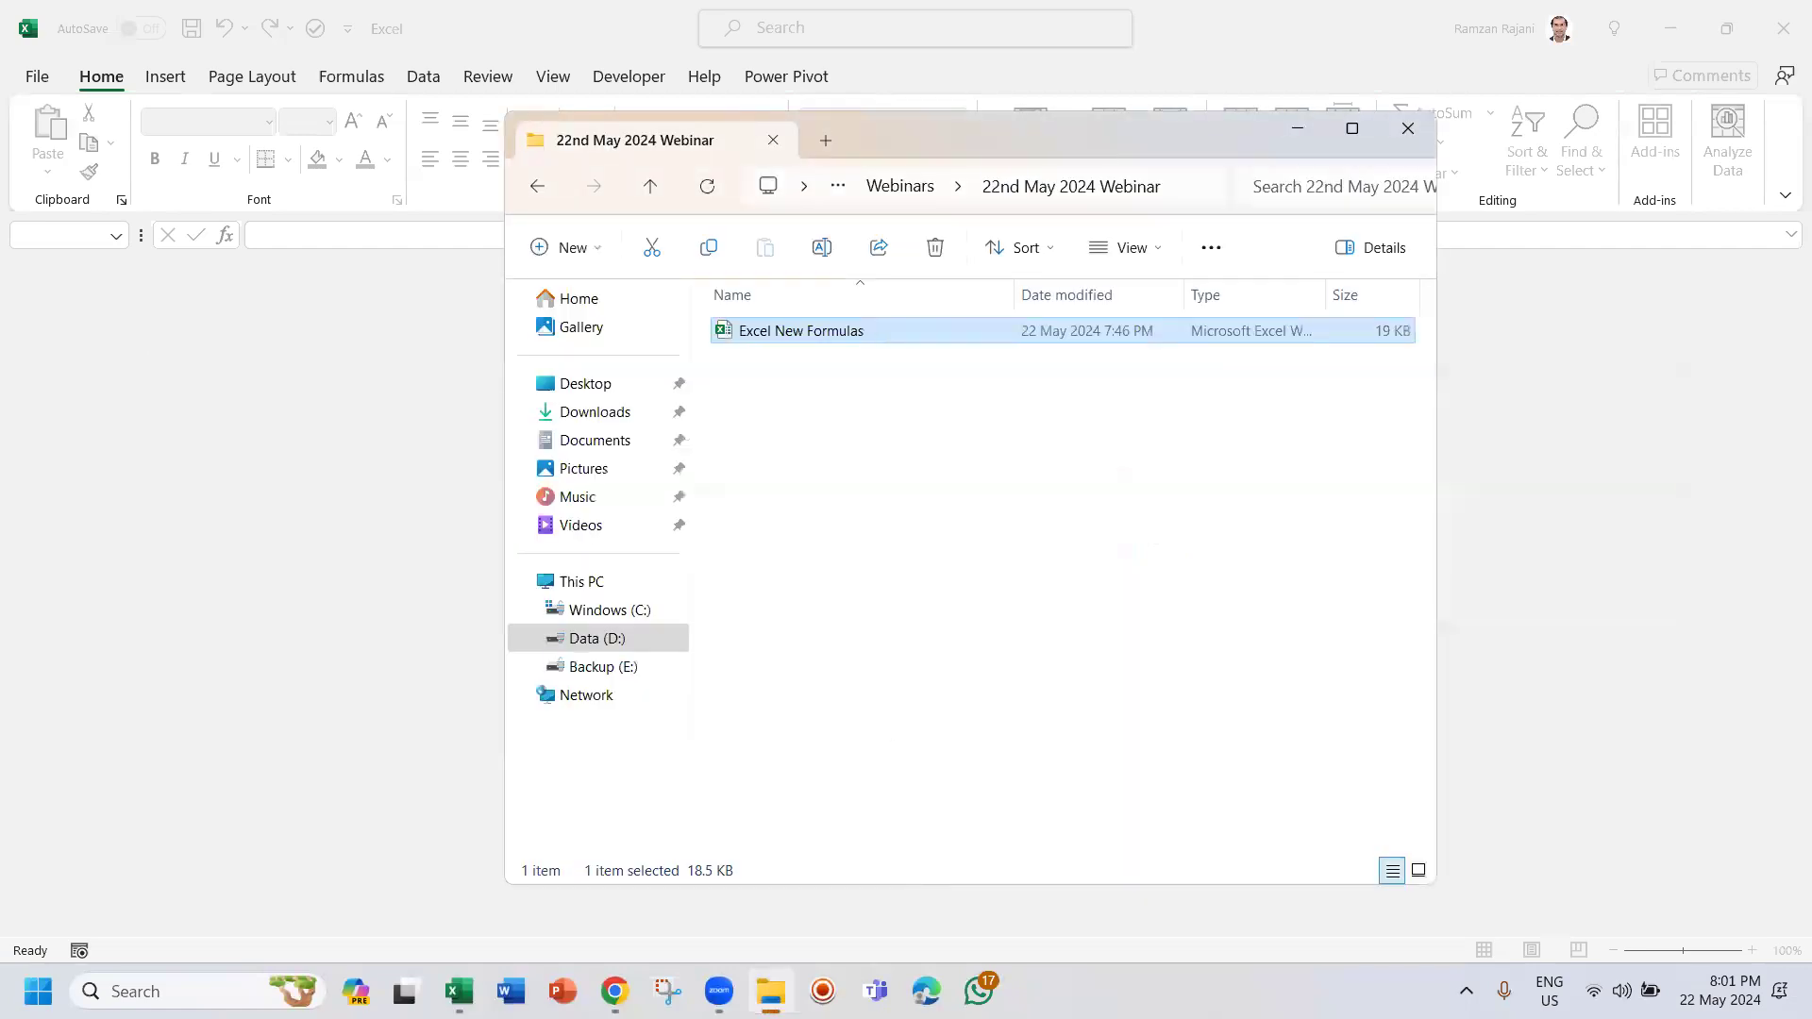
Open the Excel New Formulas workbook and enlarge the Sort sheet to 130% zoom.
{"action": "double_click", "coordinate": [872, 333]}
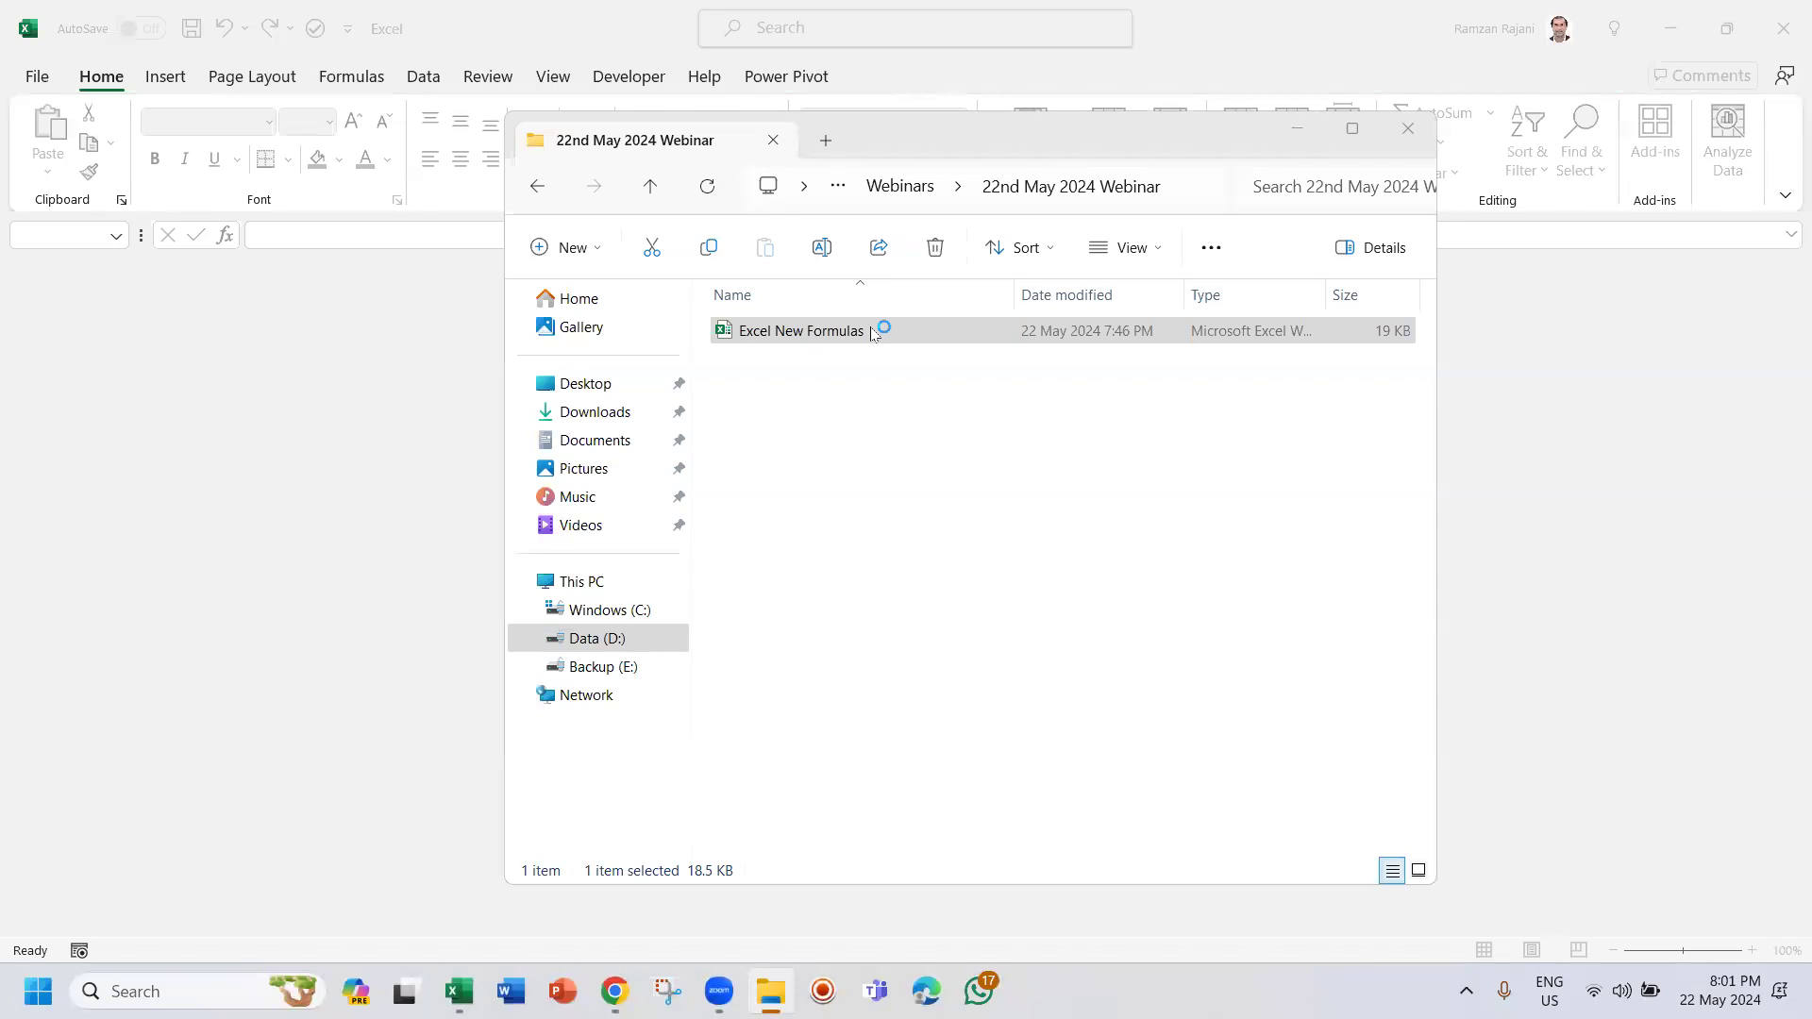
{"action": "double_click", "coordinate": [894, 334]}
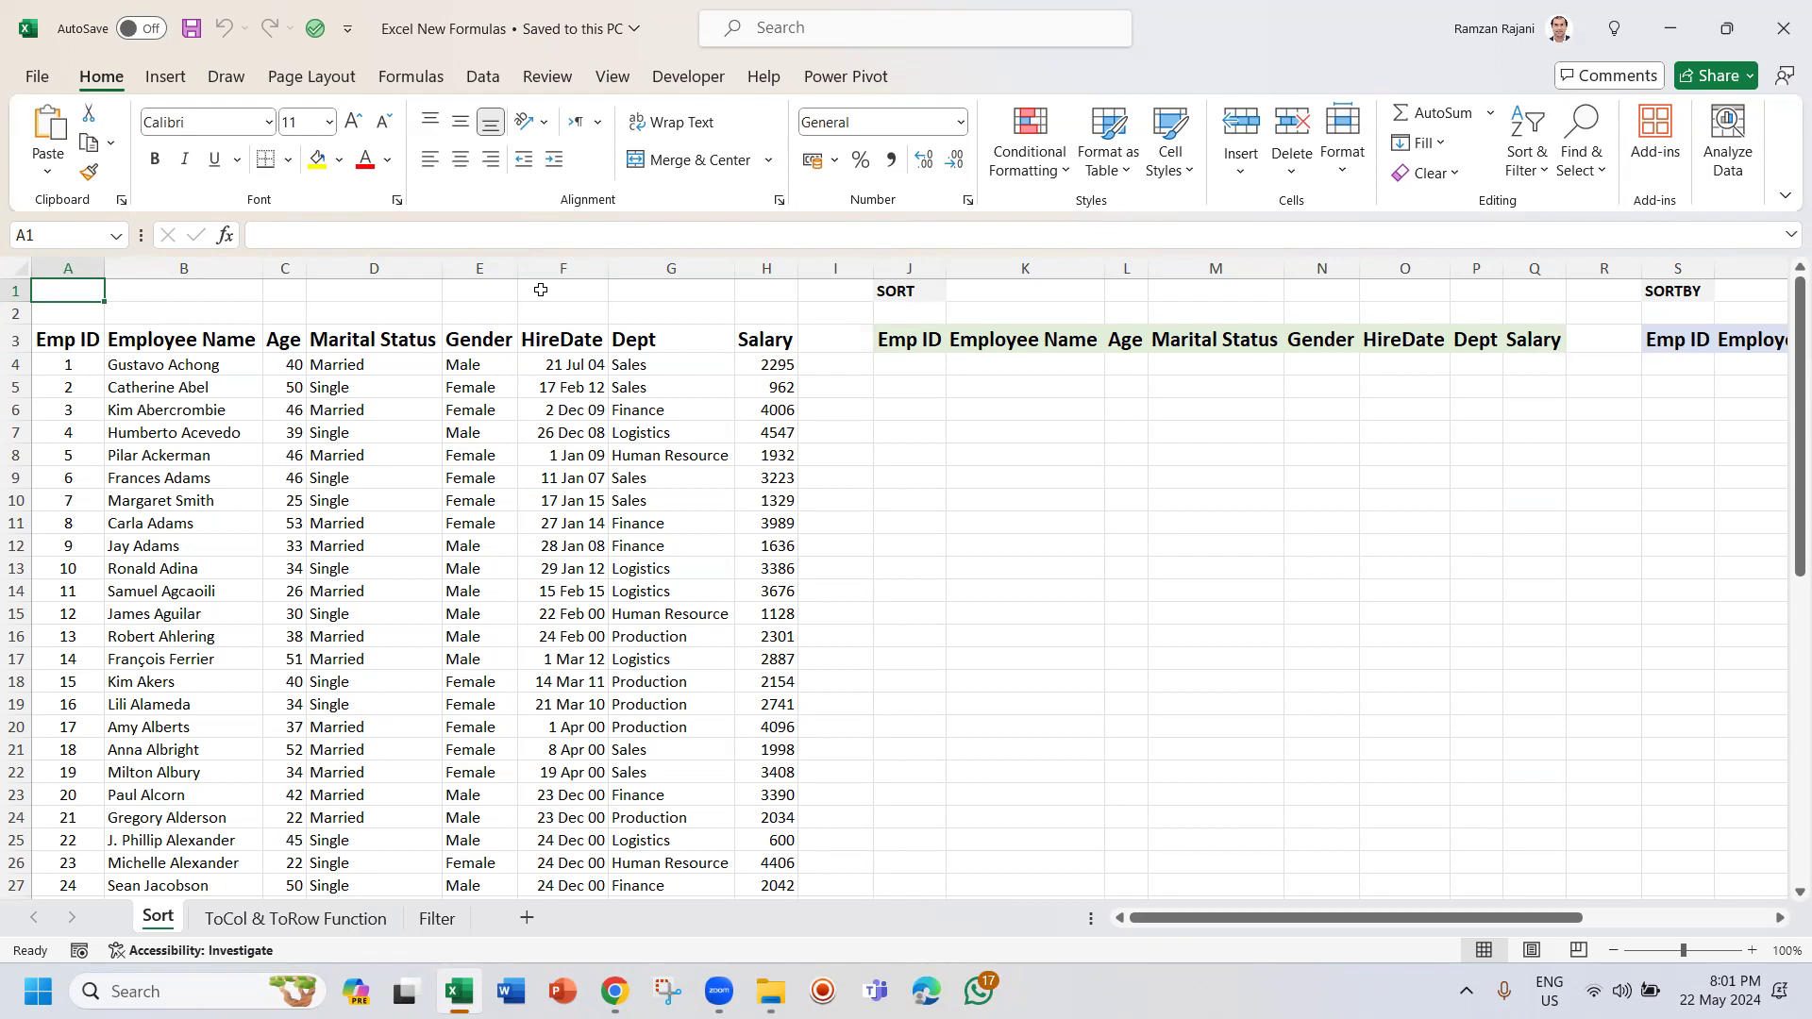
{"action": "left_click", "coordinate": [906, 367]}
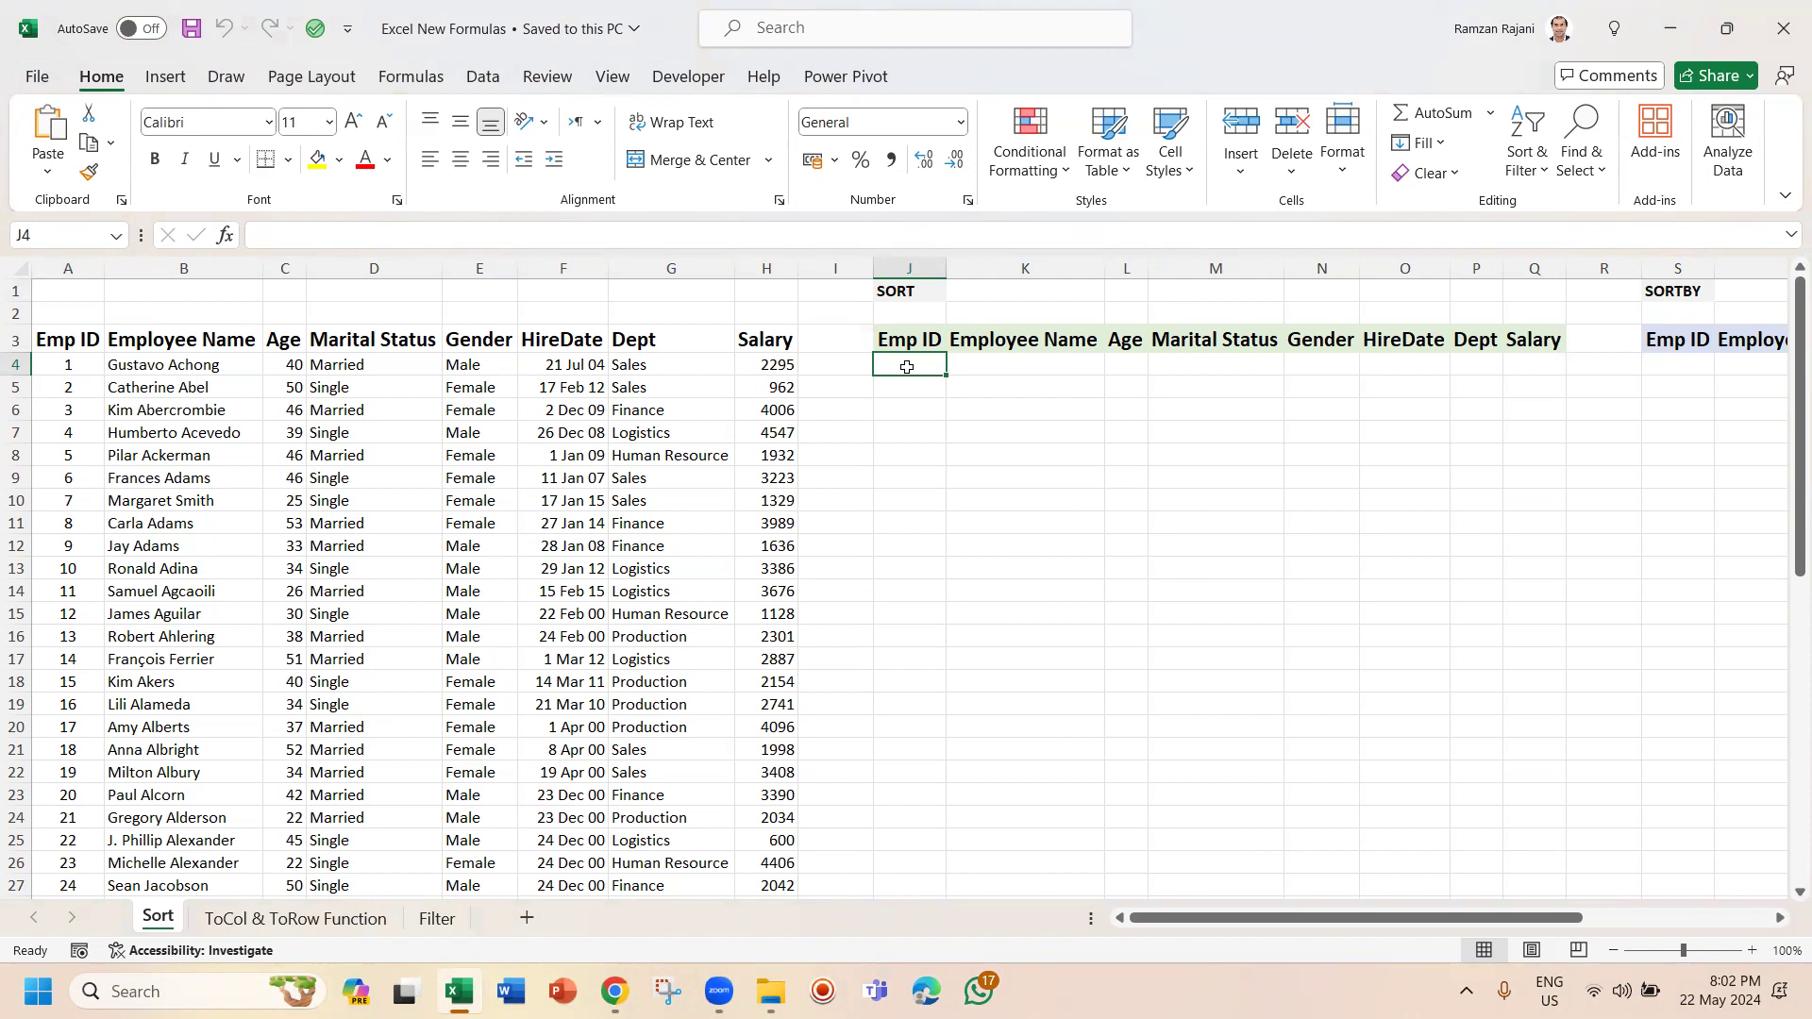
{"action": "left_click", "coordinate": [87, 342]}
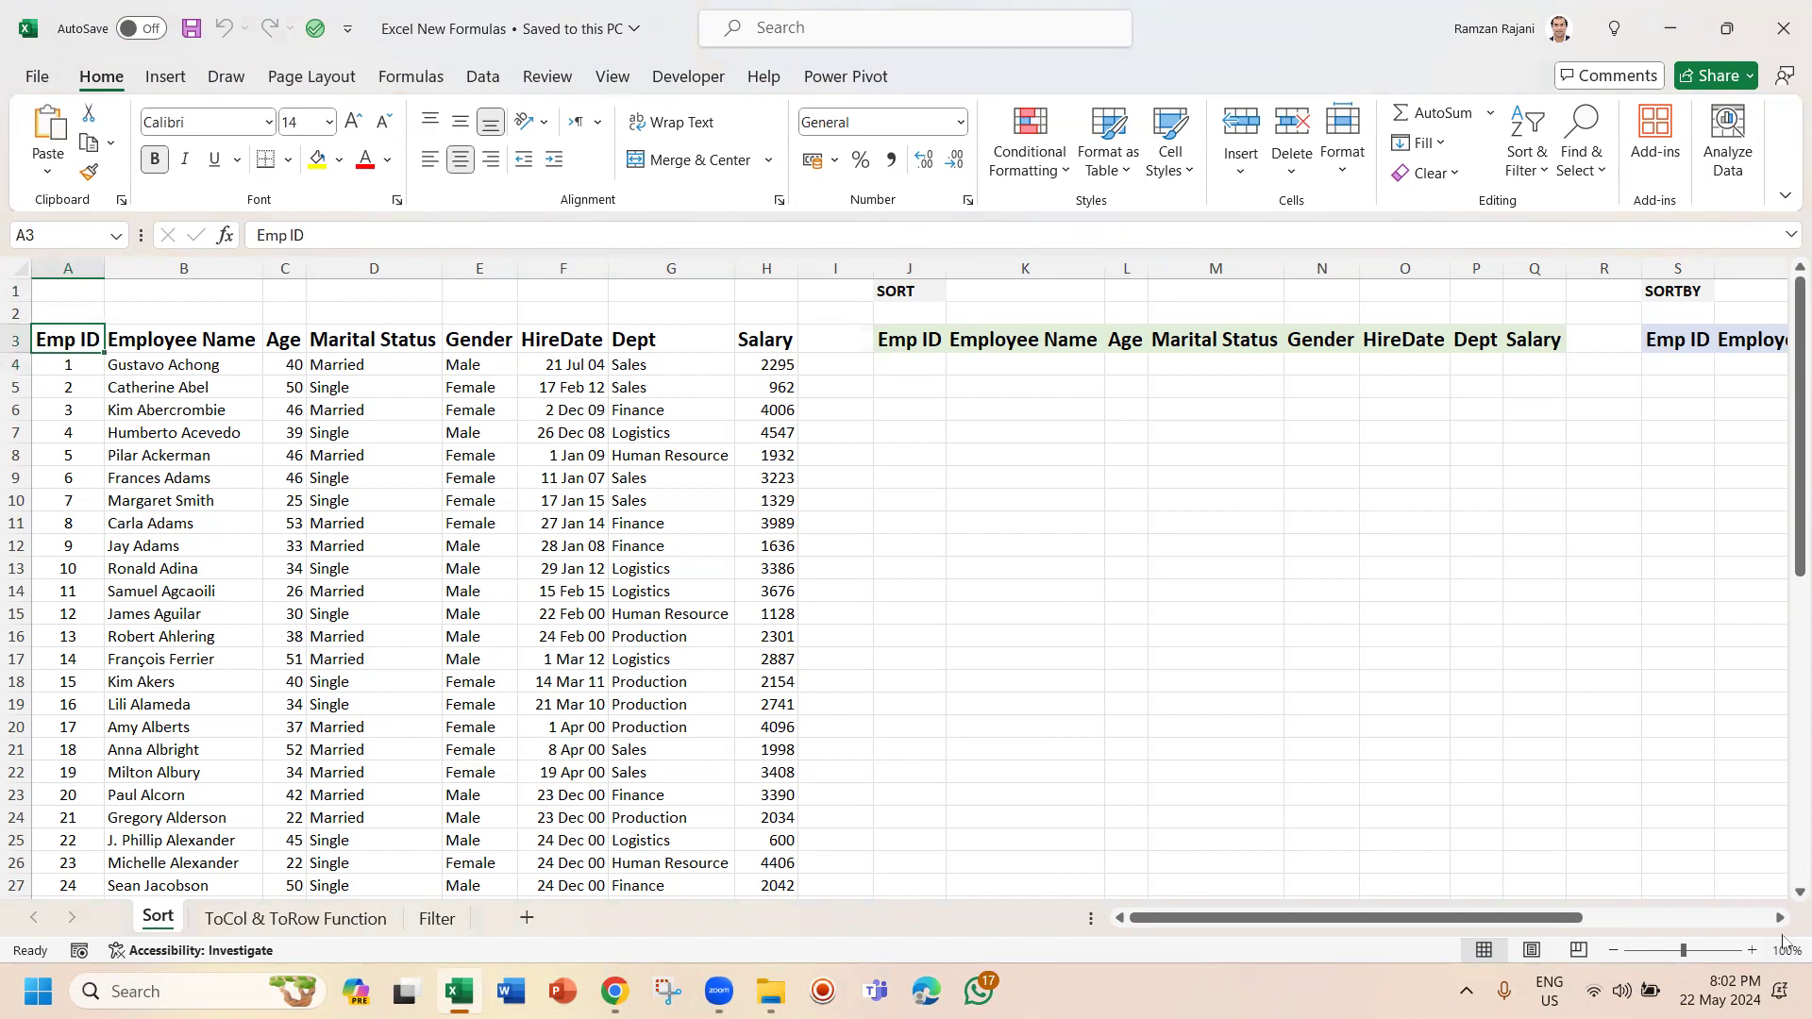
{"action": "left_click", "coordinate": [1753, 951]}
{"action": "left_click", "coordinate": [1753, 950]}
{"action": "left_click", "coordinate": [1752, 950]}
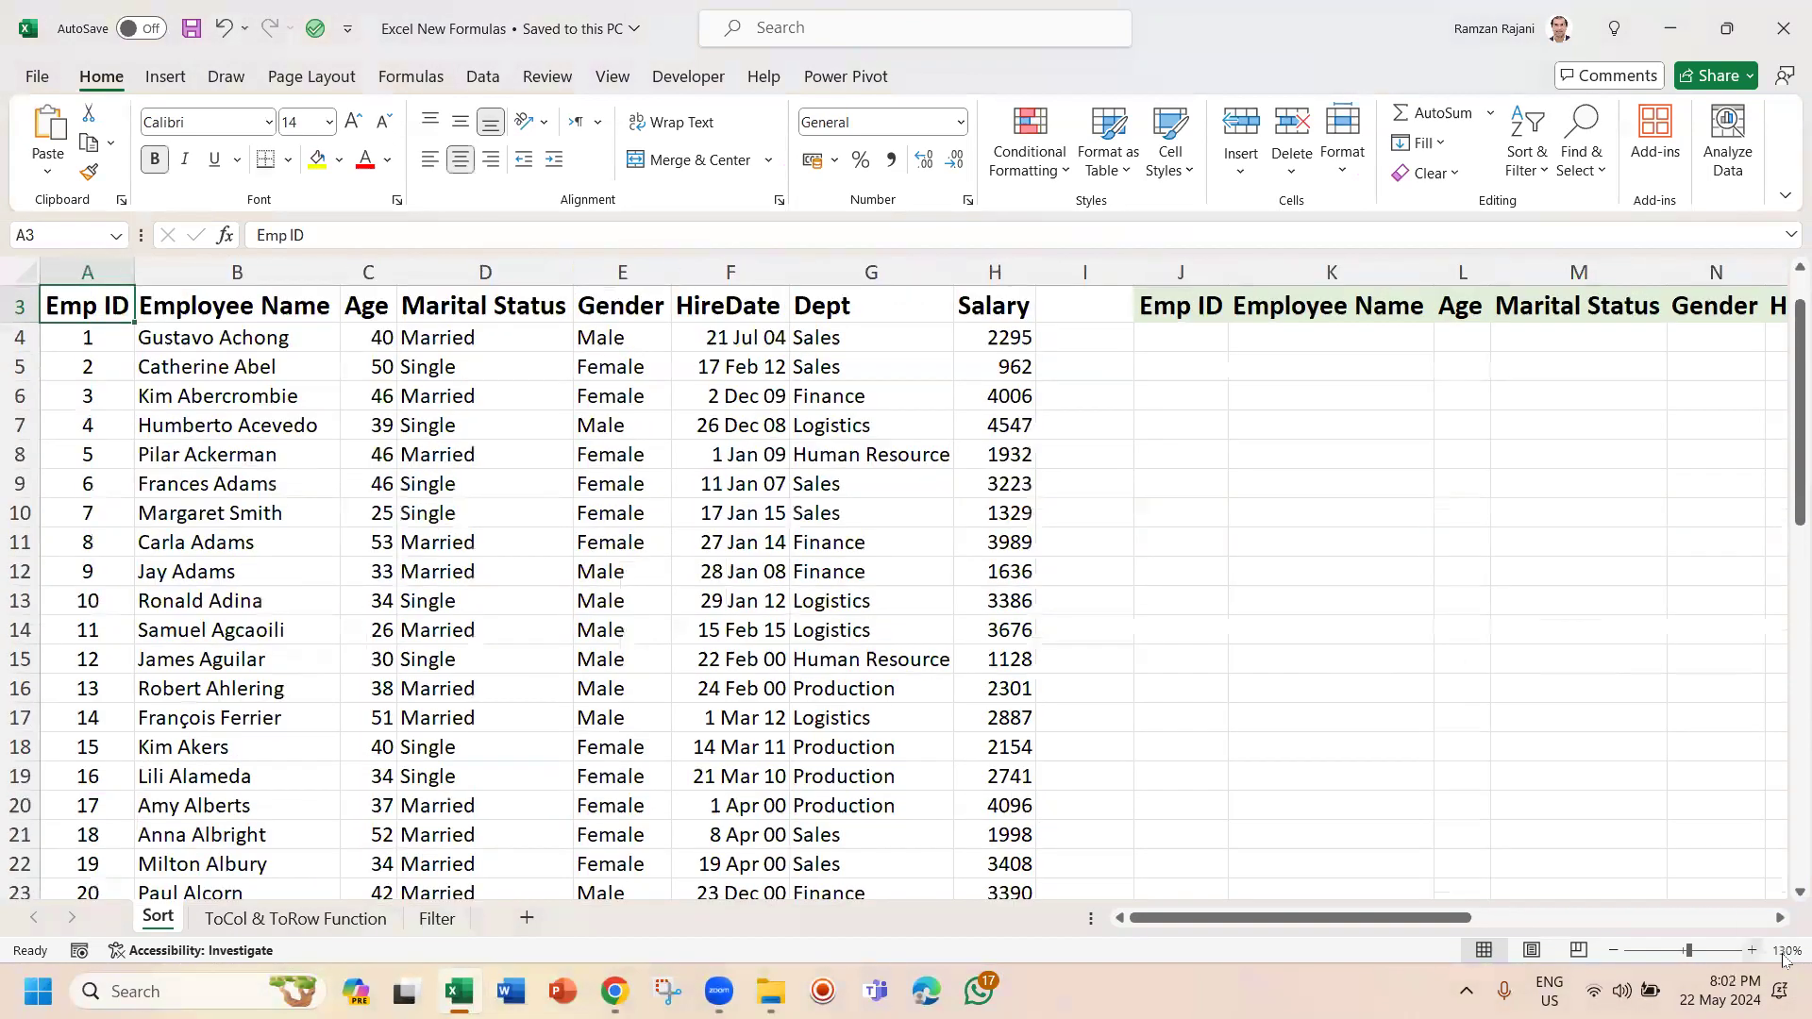
Examine the employee table on the Sort sheet down to its last record and the blank rows beneath it.
{"action": "key", "text": "Right"}
{"action": "key", "text": "Down"}
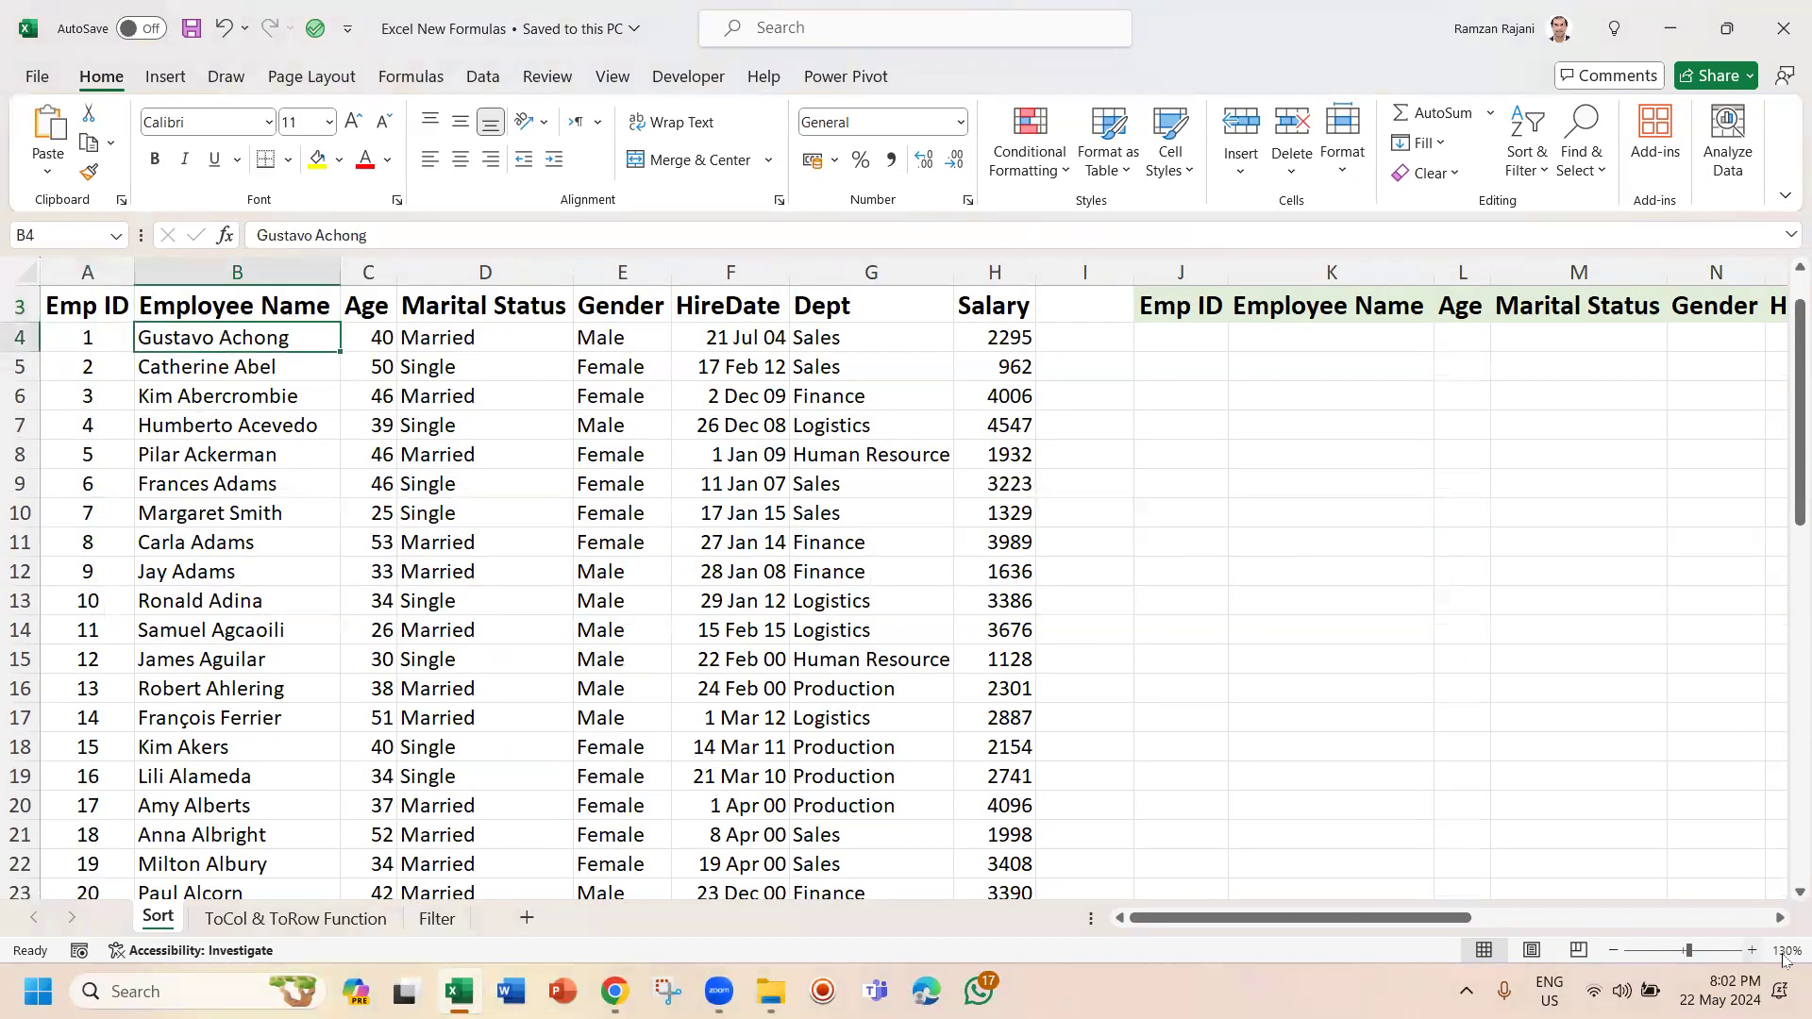
{"action": "key", "text": "Left"}
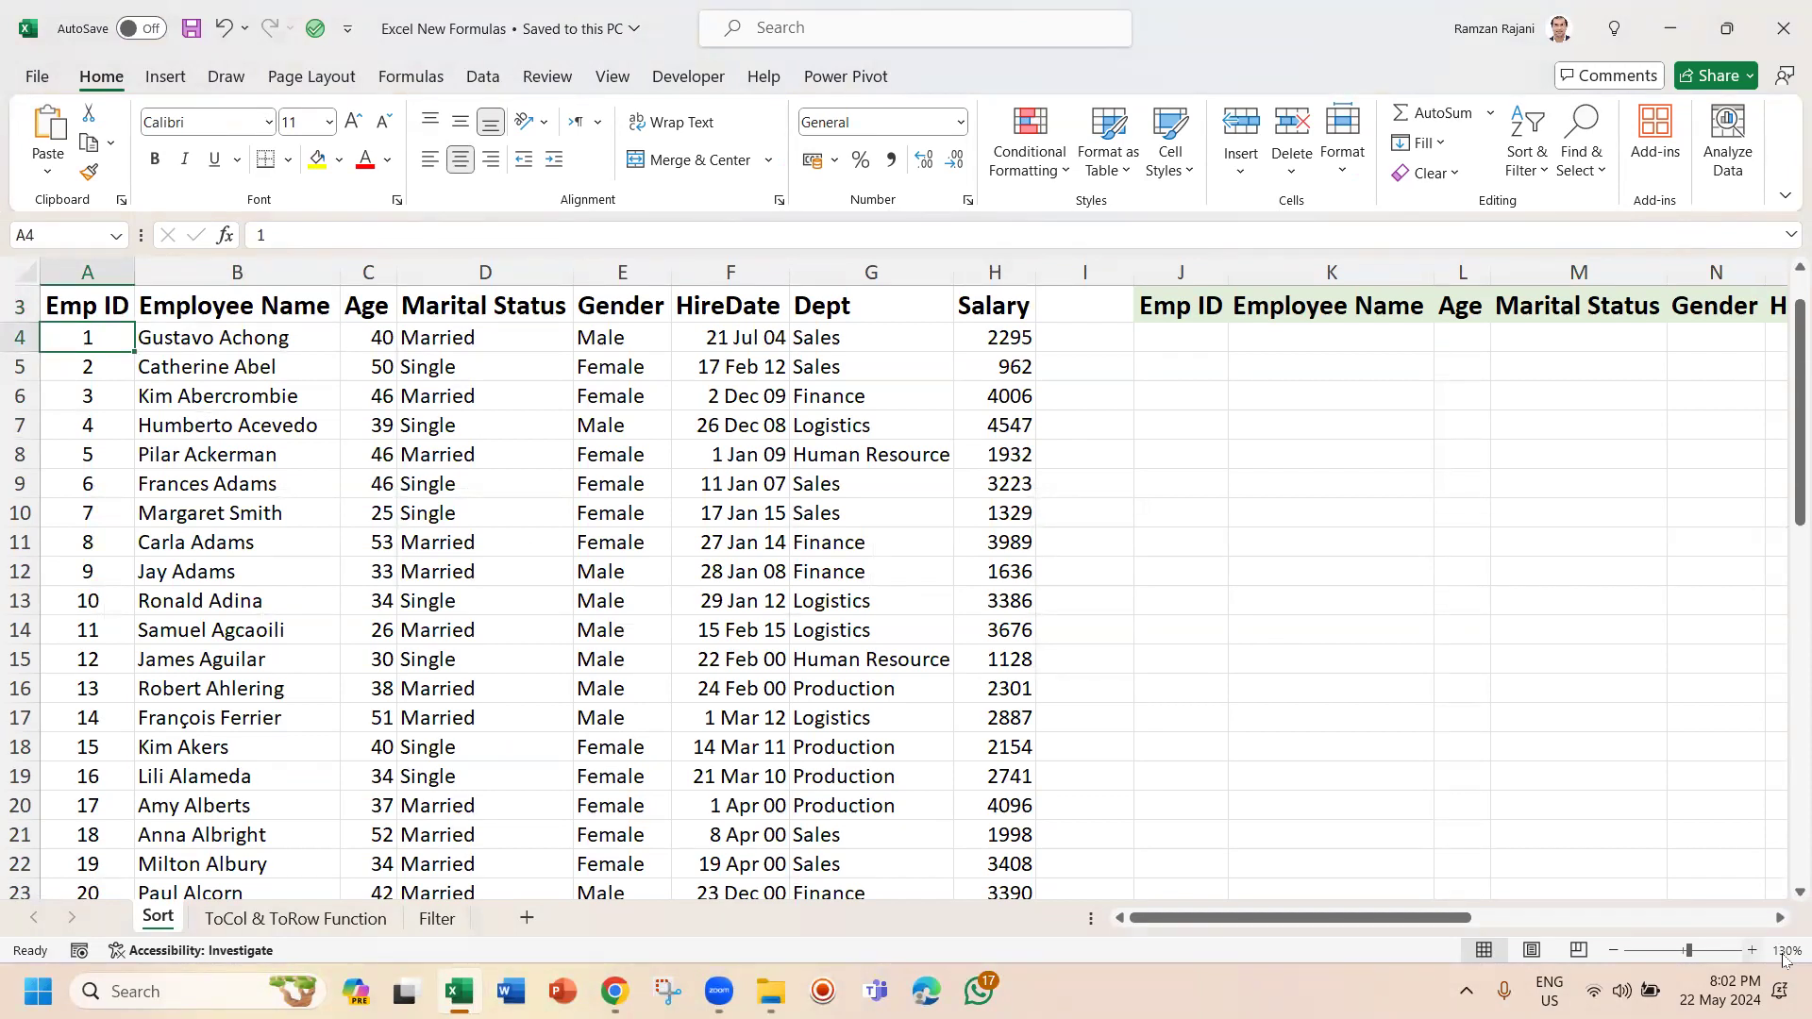
{"action": "key", "text": "ctrl+Down"}
{"action": "key", "text": "Down"}
{"action": "key", "text": "Down"}
{"action": "key", "text": "Down"}
{"action": "key", "text": "Down"}
{"action": "key", "text": "Down"}
{"action": "key", "text": "Down"}
{"action": "key", "text": "Down"}
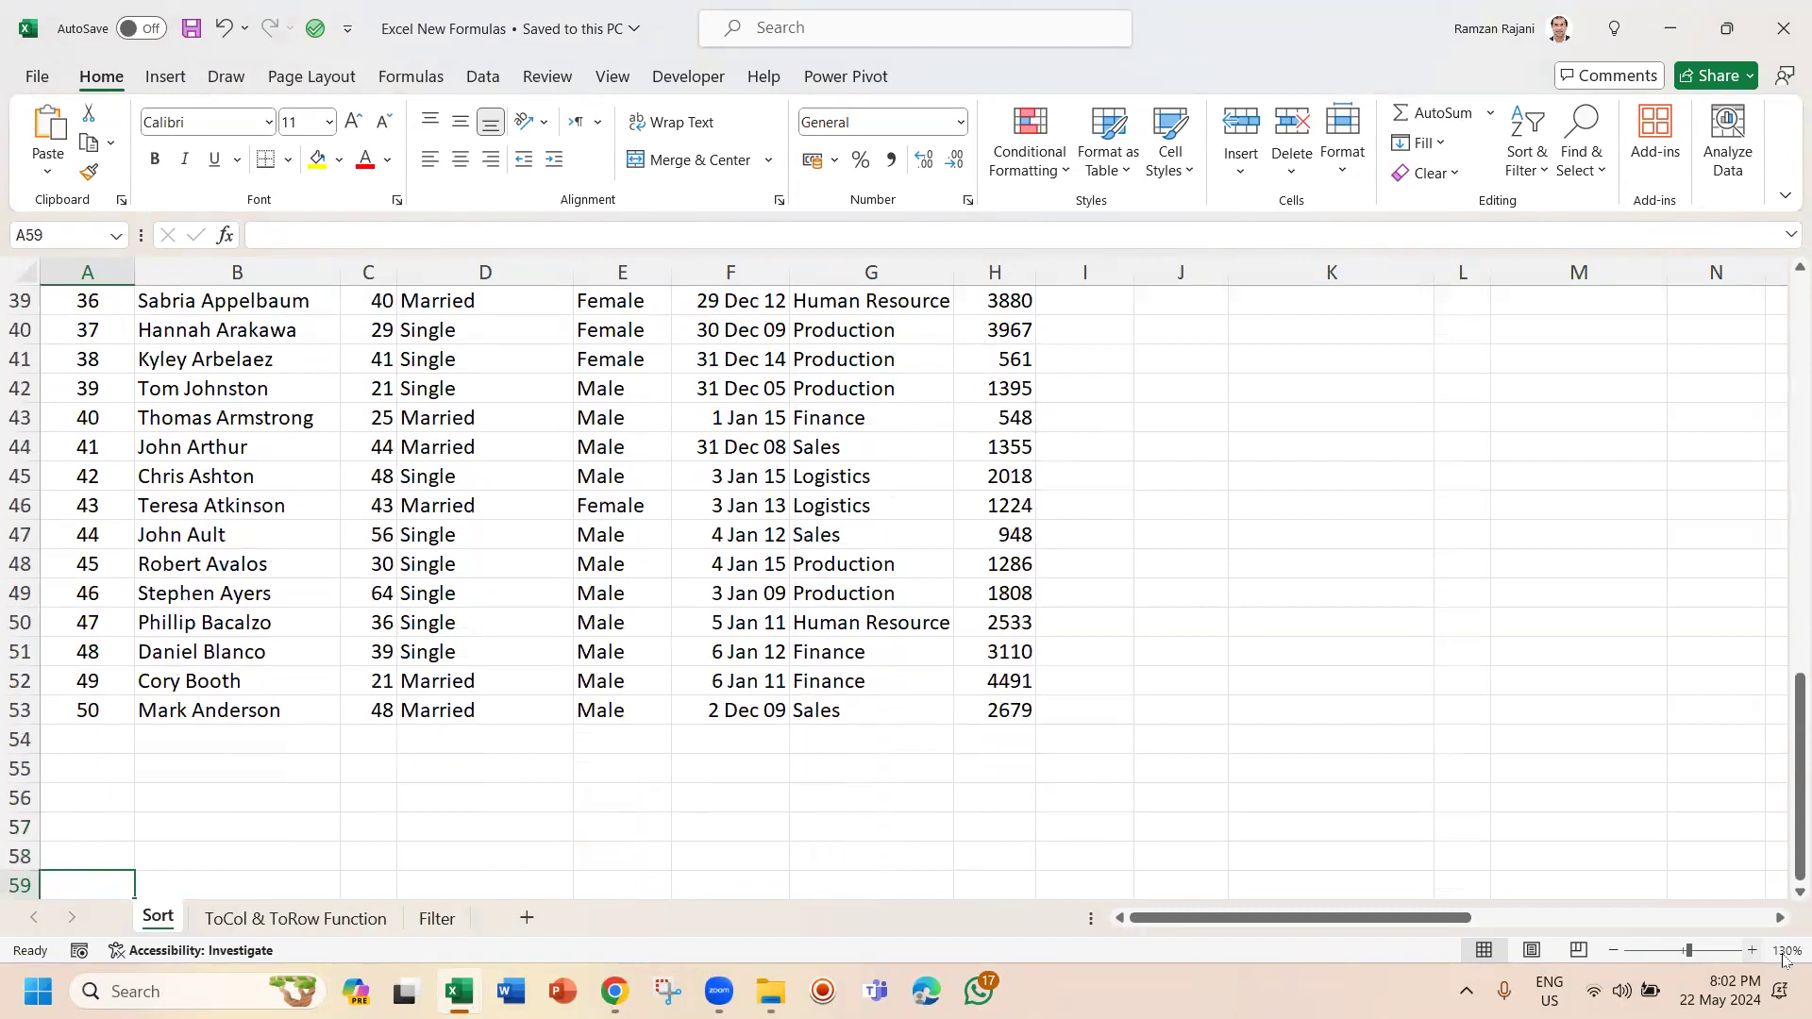
Try entering 51 as a new Emp ID in A54 below the last record, and undo the entry.
{"action": "key", "text": "Up"}
{"action": "key", "text": "Up"}
{"action": "key", "text": "Up"}
{"action": "key", "text": "Up"}
{"action": "key", "text": "Up"}
{"action": "key", "text": "Up"}
{"action": "key", "text": "Up"}
{"action": "key", "text": "Down"}
{"action": "type", "text": "51"}
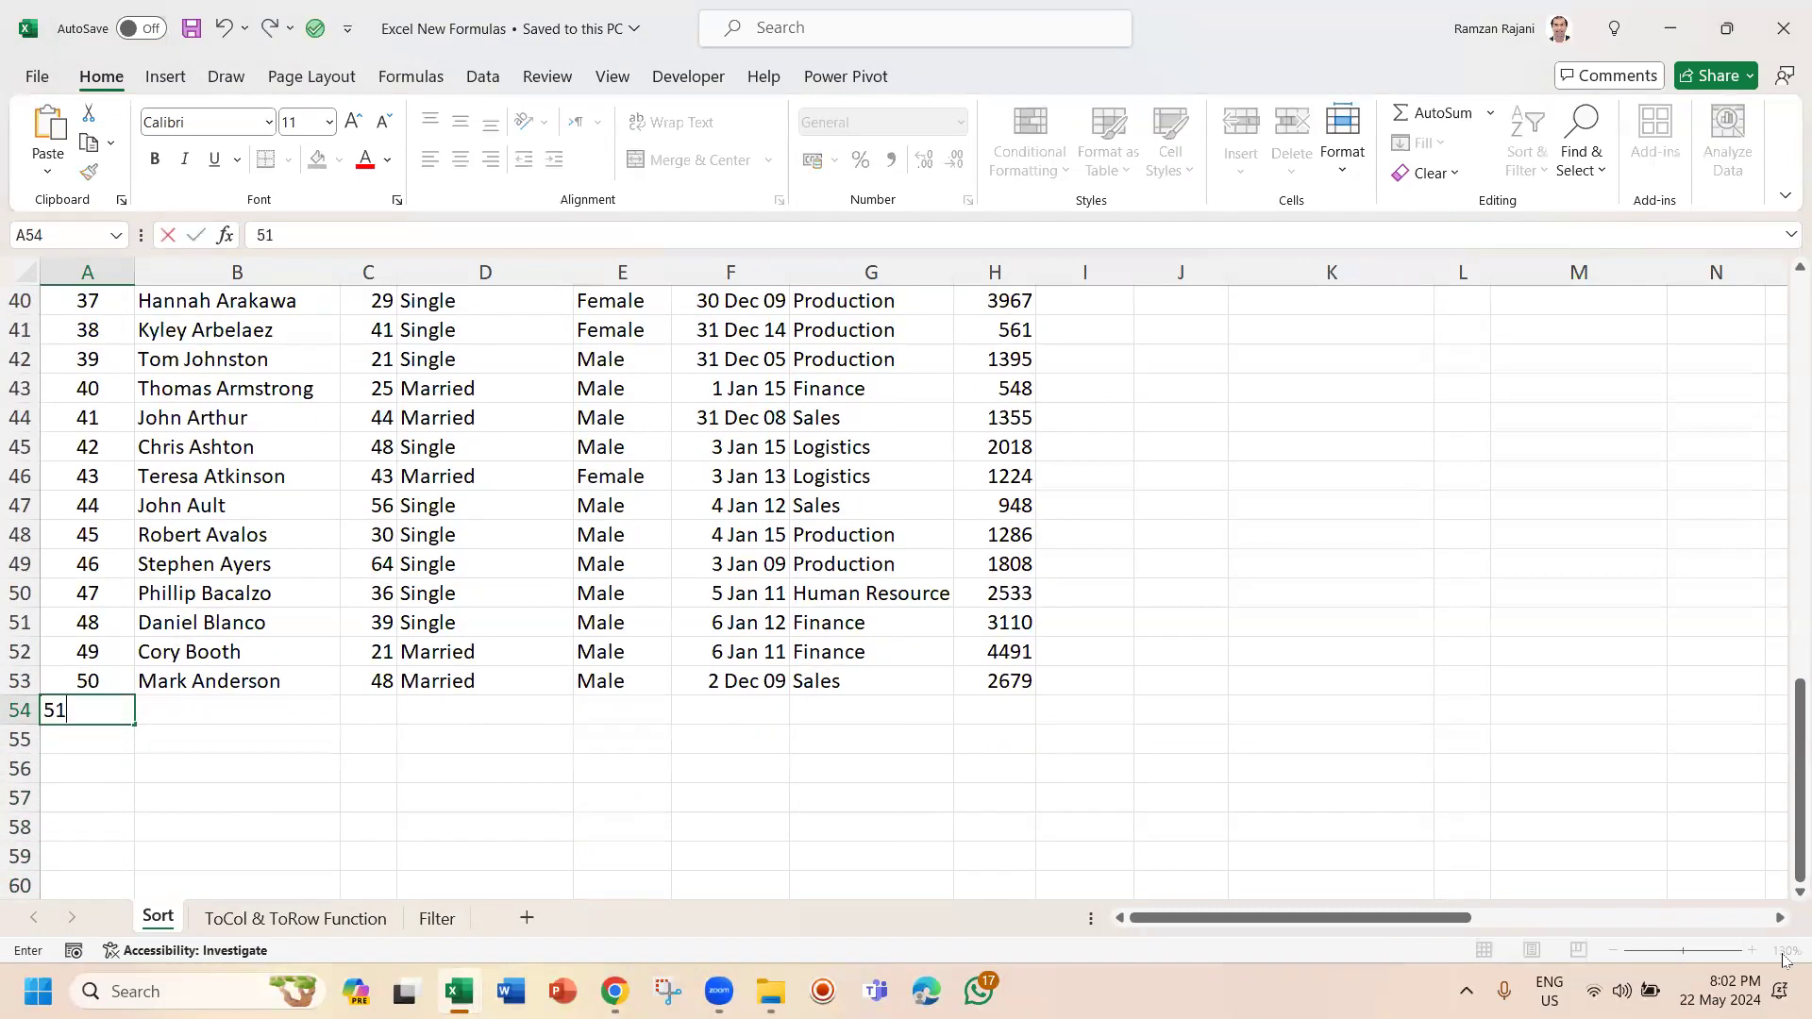
{"action": "key", "text": "Tab"}
{"action": "key", "text": "ctrl+z"}
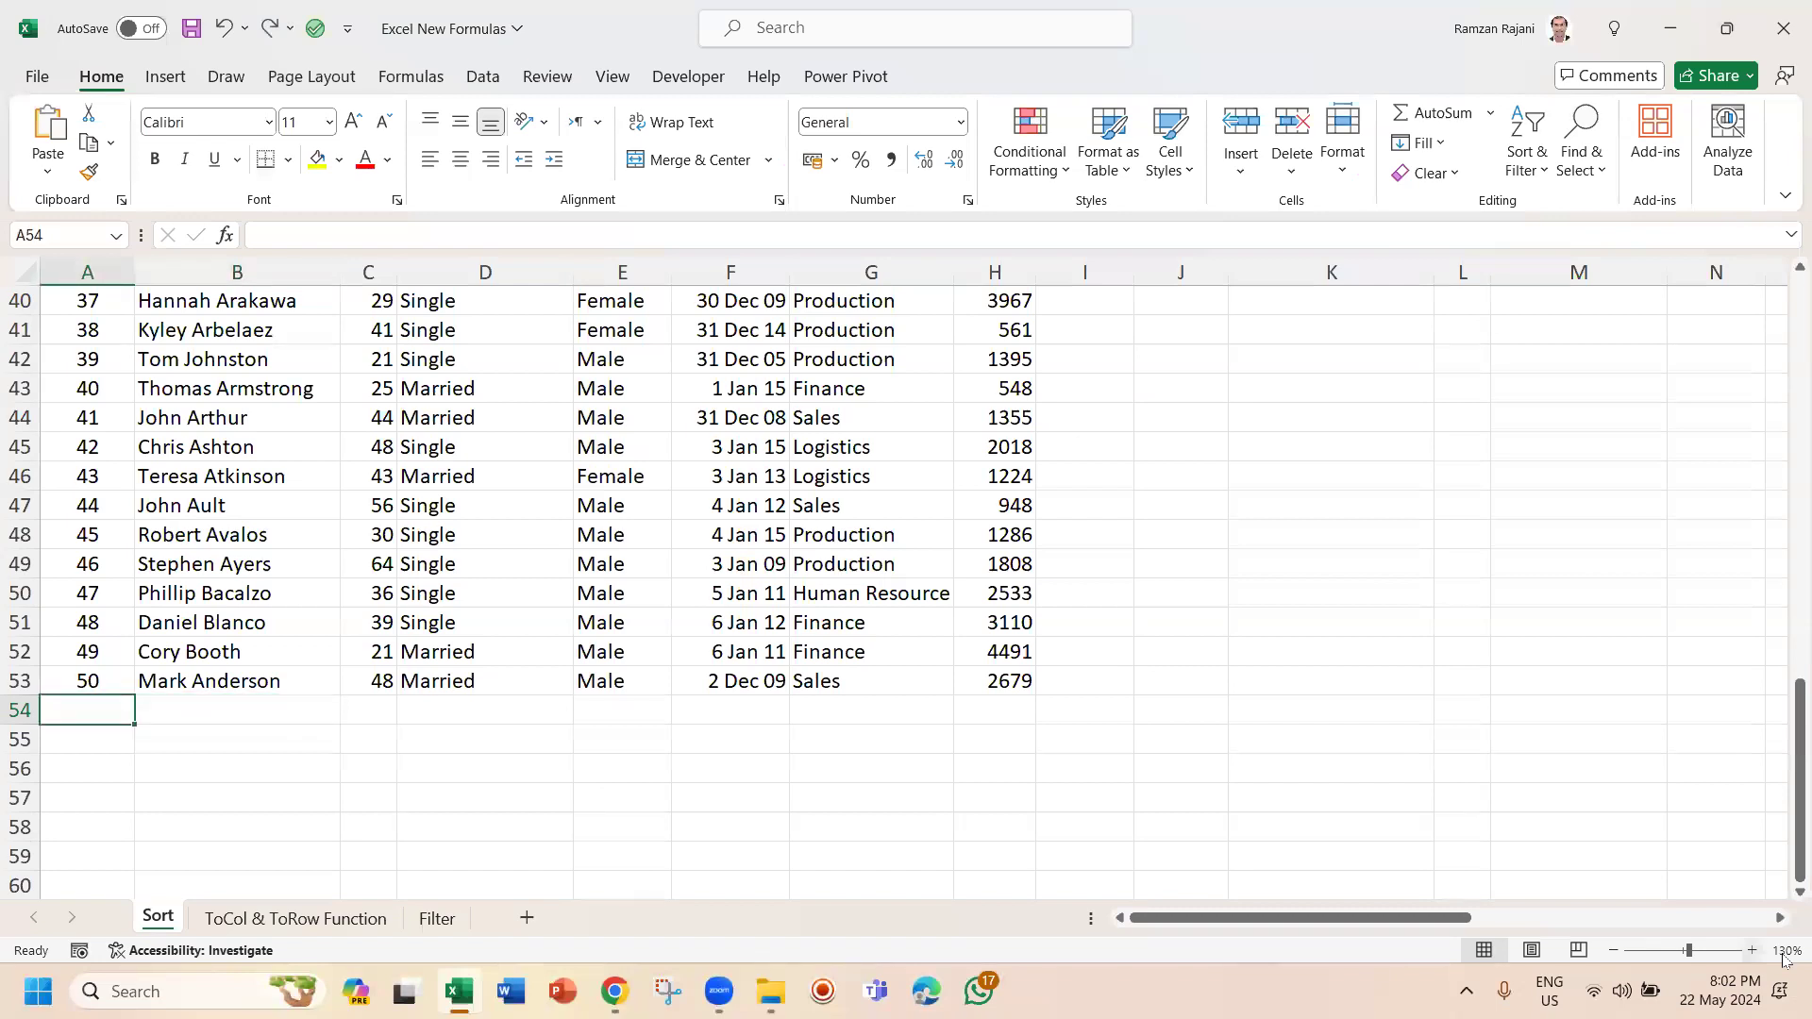
Review the blank row A54:H54 beneath the last record and the extent of the Emp ID column.
{"action": "key", "text": "Up"}
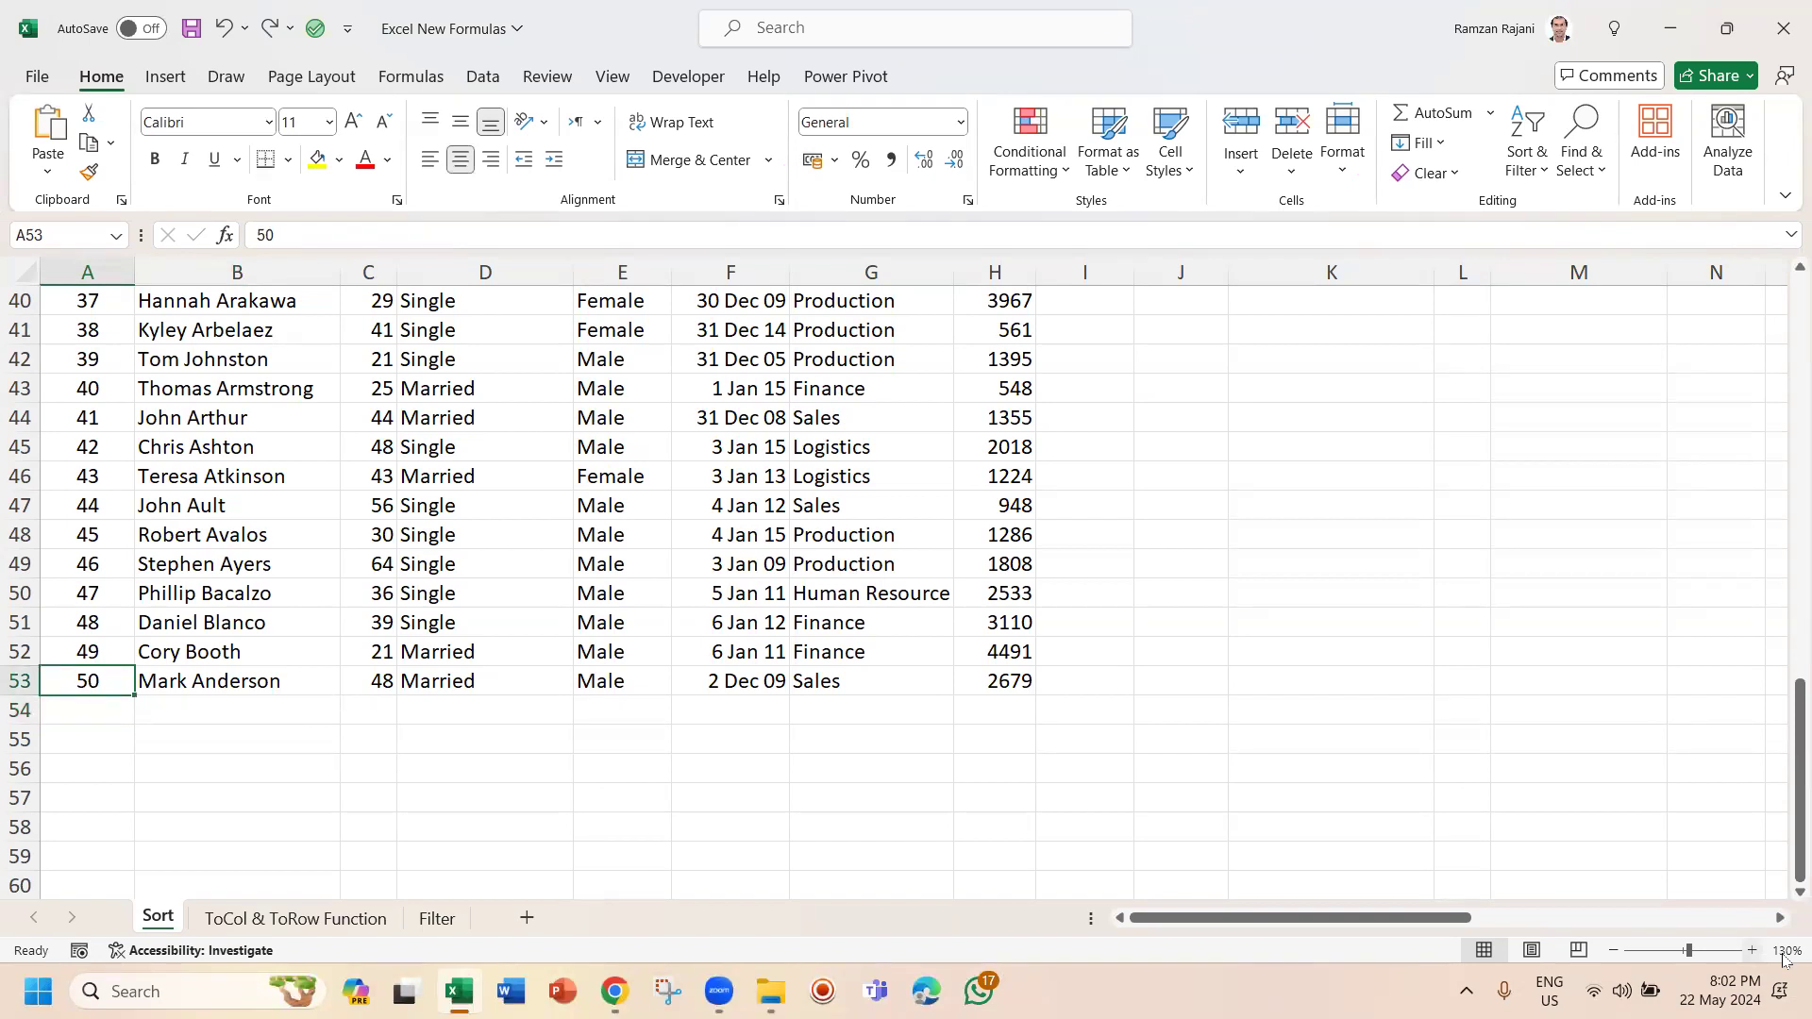
{"action": "key", "text": "Down"}
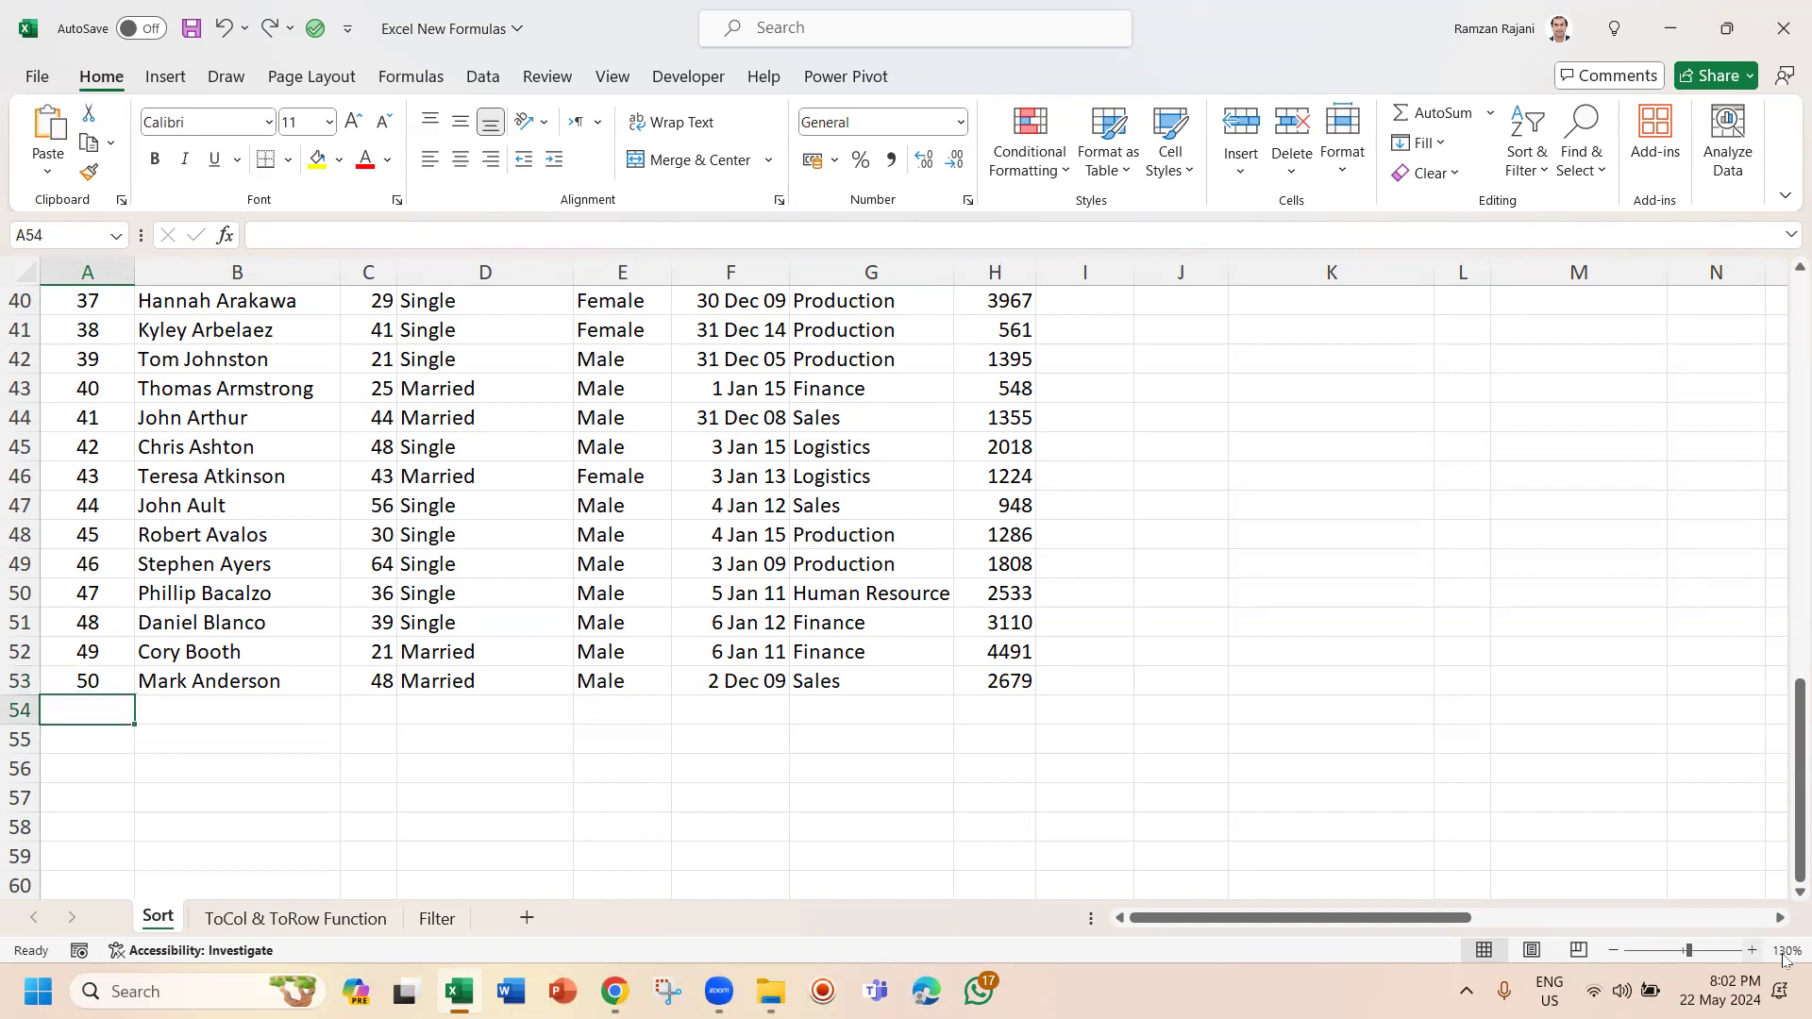
{"action": "key", "text": "shift+Right"}
{"action": "key", "text": "shift+Right"}
{"action": "key", "text": "shift+Right"}
{"action": "key", "text": "shift+Right"}
{"action": "key", "text": "shift+Right"}
{"action": "key", "text": "shift+Right"}
{"action": "key", "text": "shift+Right"}
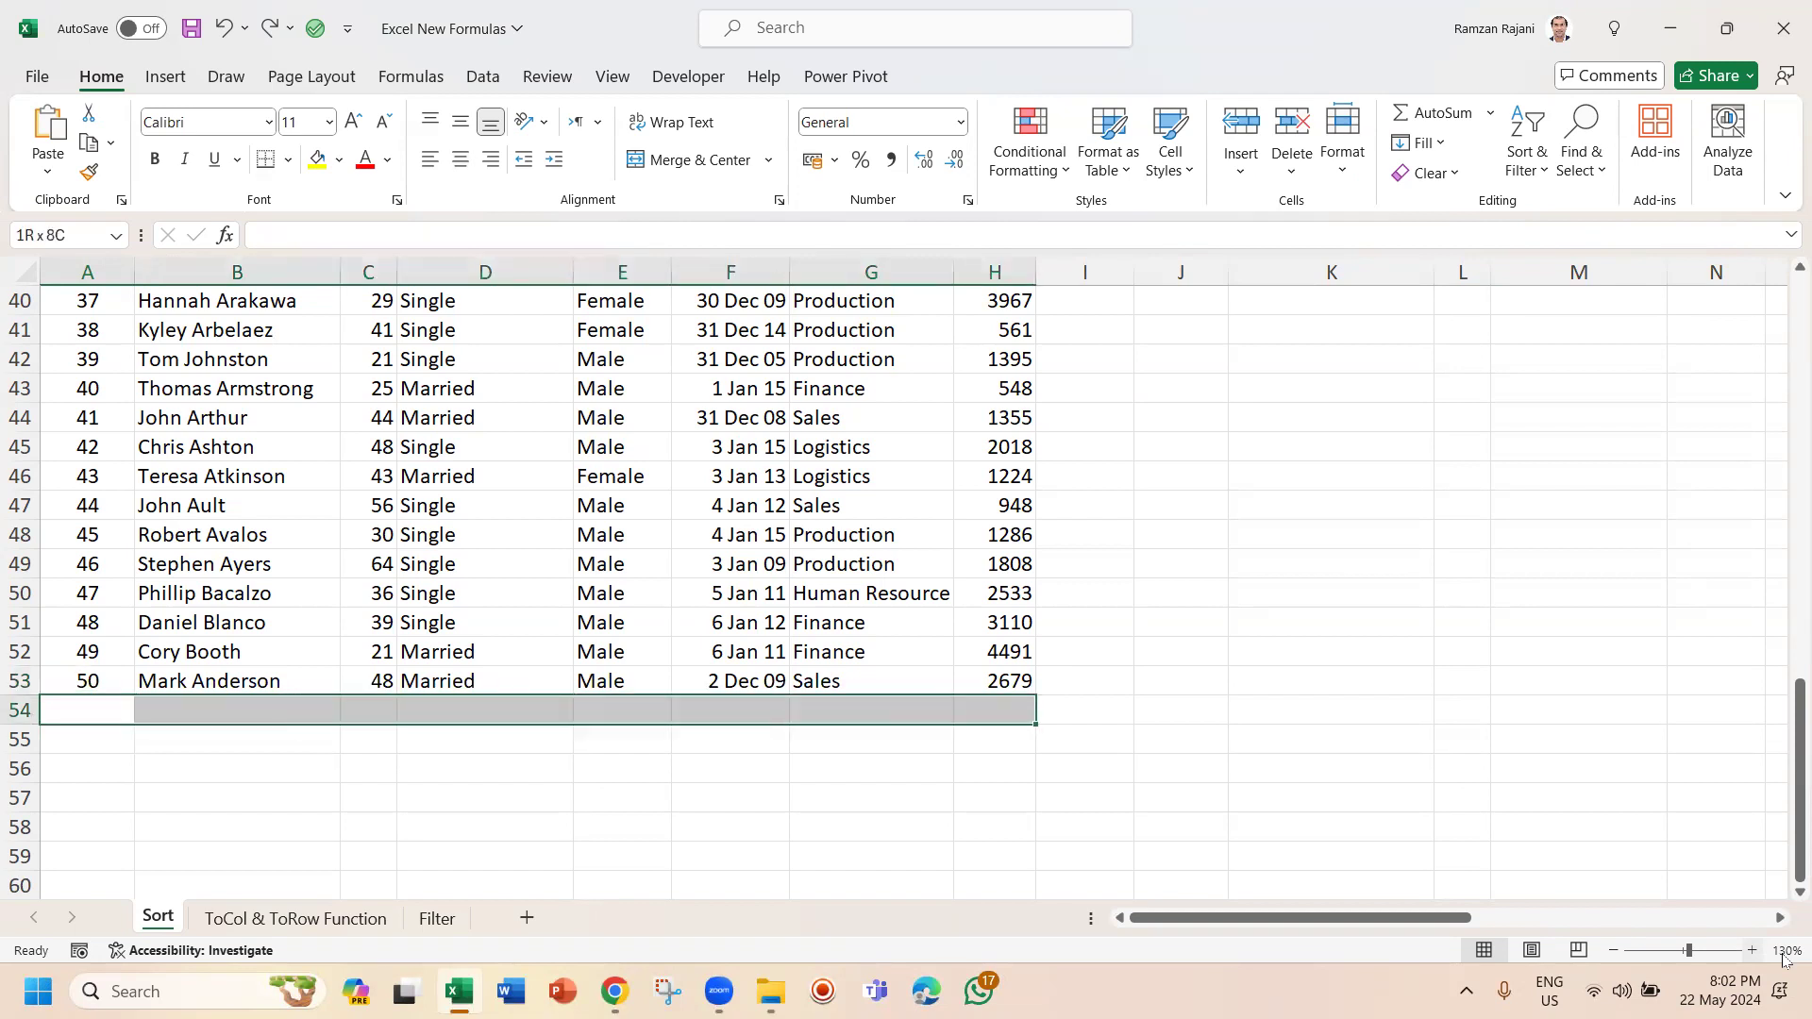
{"action": "key", "text": "ctrl+Home"}
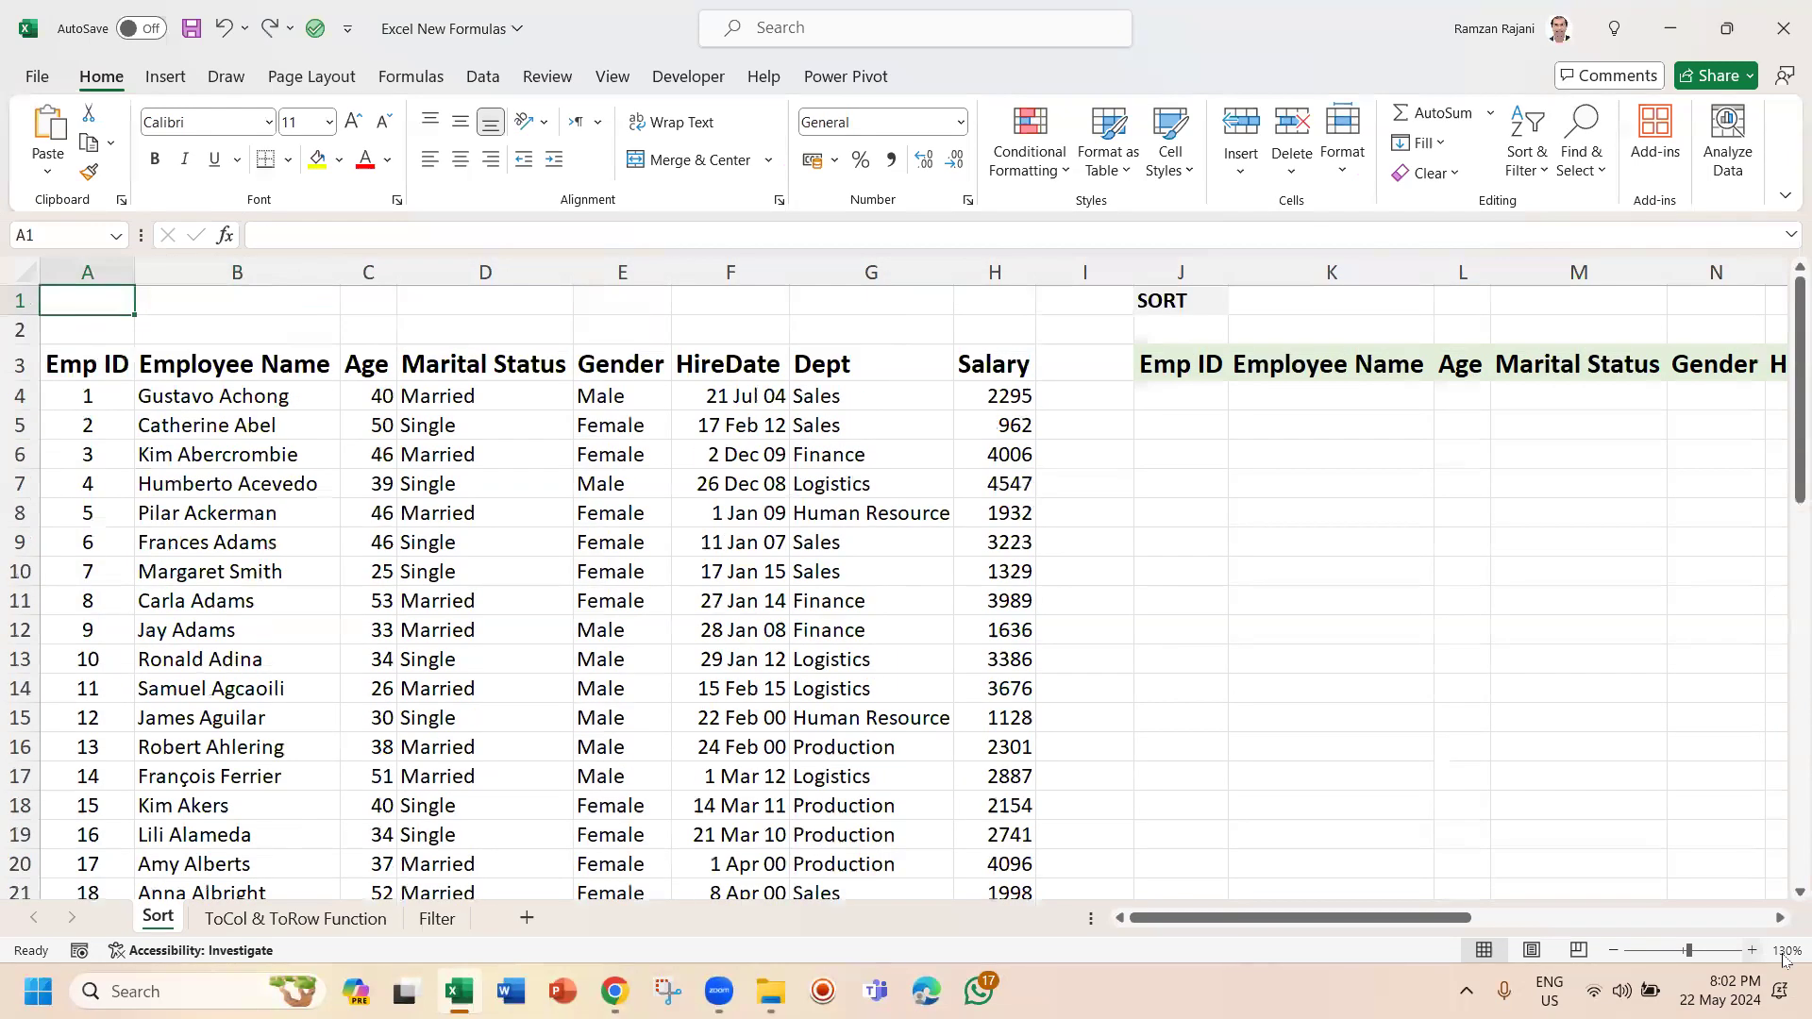
{"action": "key", "text": "Down"}
{"action": "key", "text": "Down"}
{"action": "key", "text": "Down"}
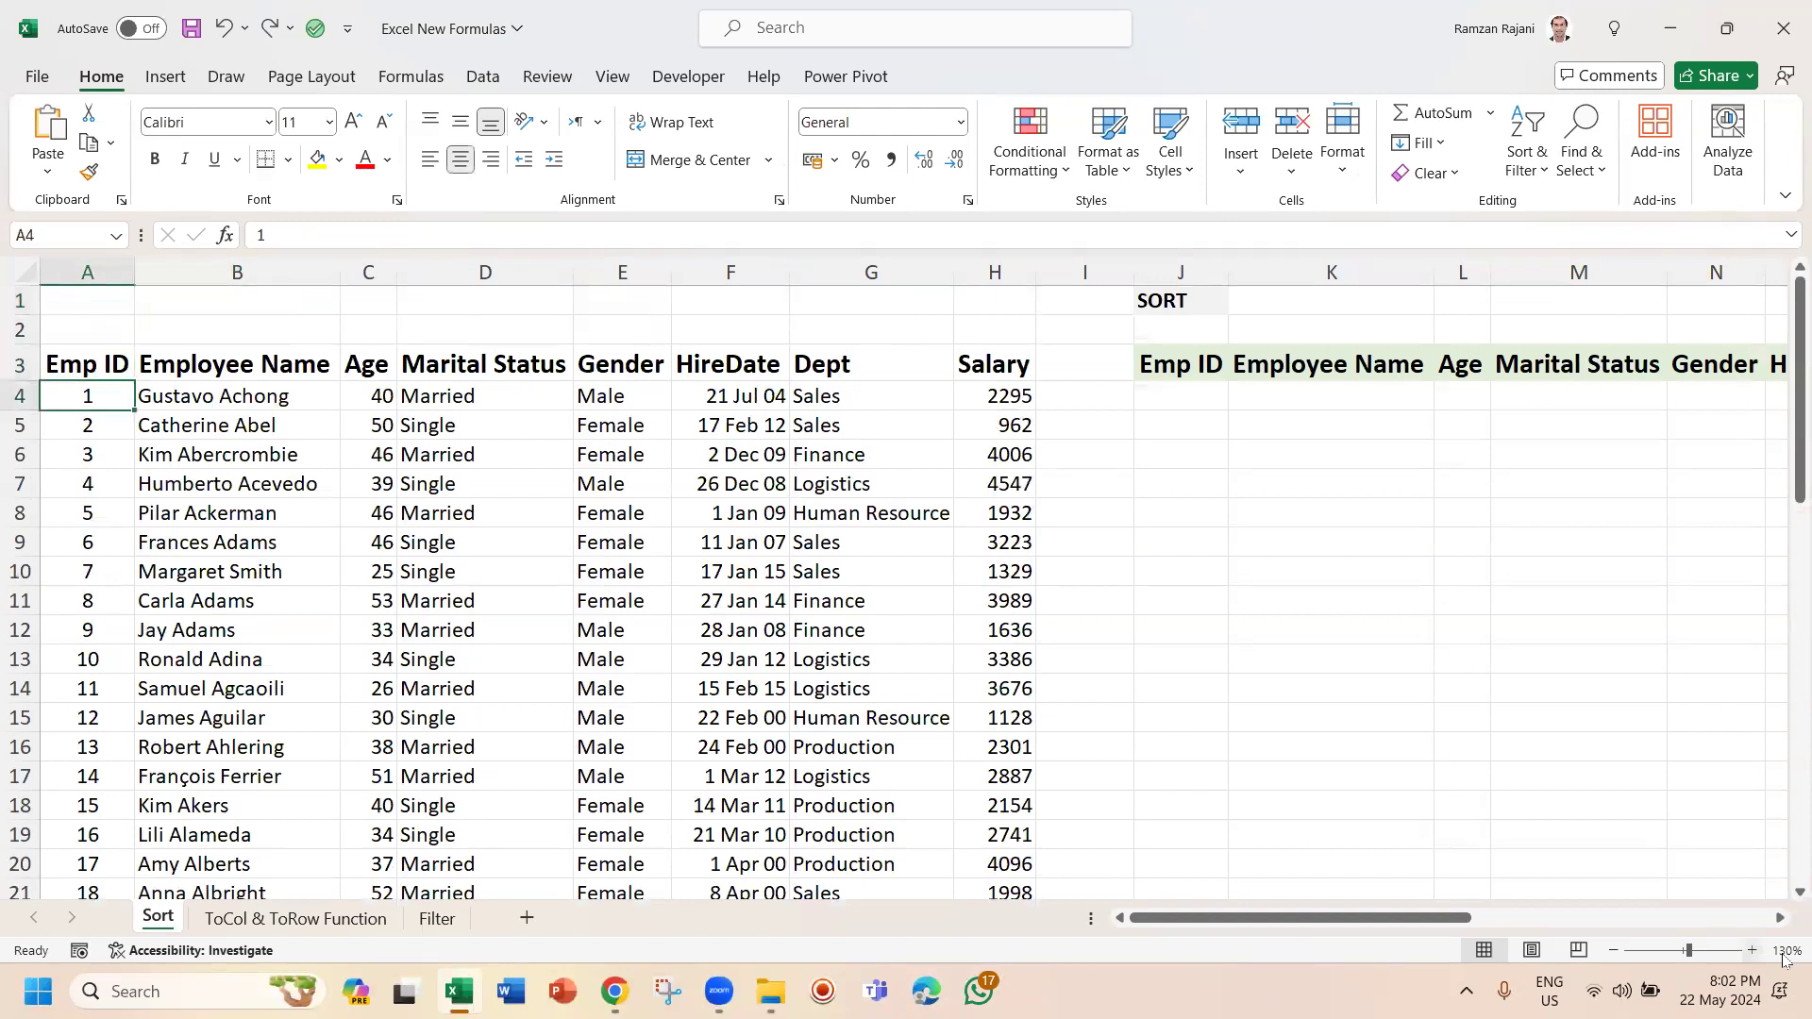
{"action": "key", "text": "ctrl+Down"}
{"action": "key", "text": "Down"}
{"action": "key", "text": "Down"}
{"action": "key", "text": "Up"}
{"action": "key", "text": "Up"}
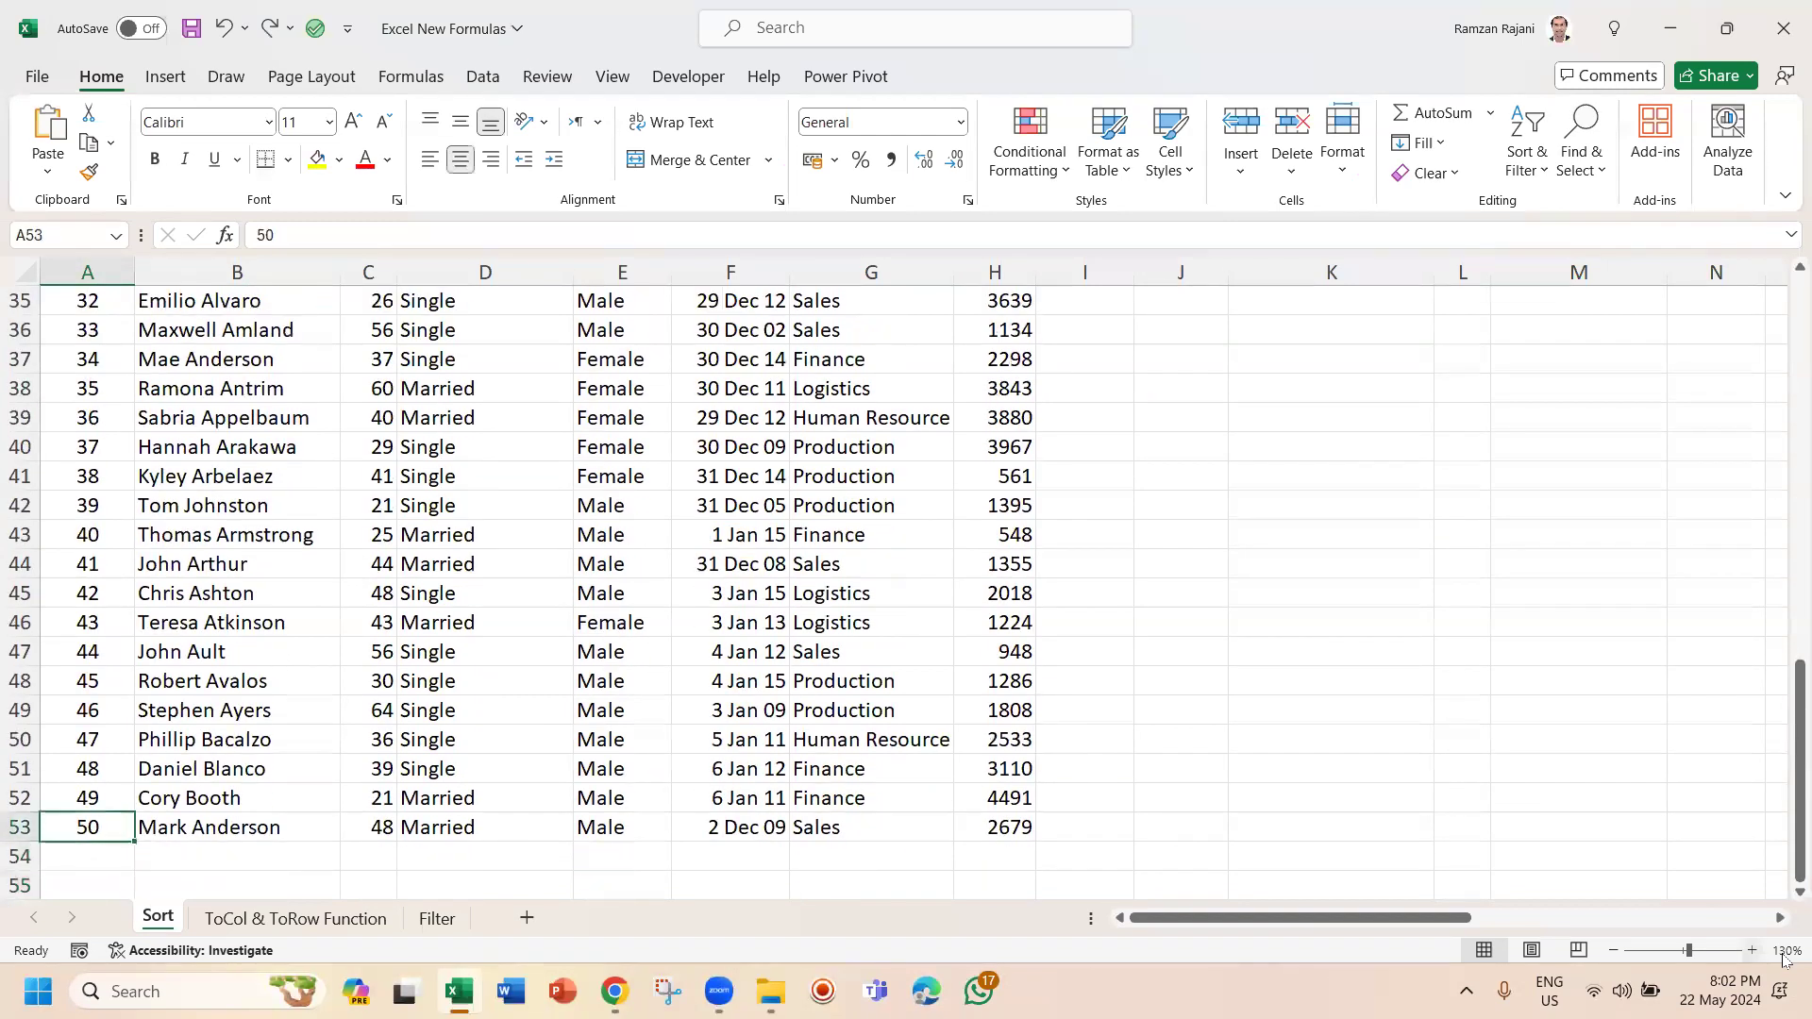
Examine the area above the employee table and the SORT output area from its Emp ID header in J3 to J4.
{"action": "key", "text": "ctrl+Home"}
{"action": "key", "text": "Down"}
{"action": "key", "text": "Right"}
{"action": "key", "text": "Right"}
{"action": "key", "text": "Right"}
{"action": "key", "text": "Right"}
{"action": "key", "text": "Right"}
{"action": "key", "text": "Right"}
{"action": "key", "text": "Right"}
{"action": "key", "text": "Right"}
{"action": "key", "text": "Right"}
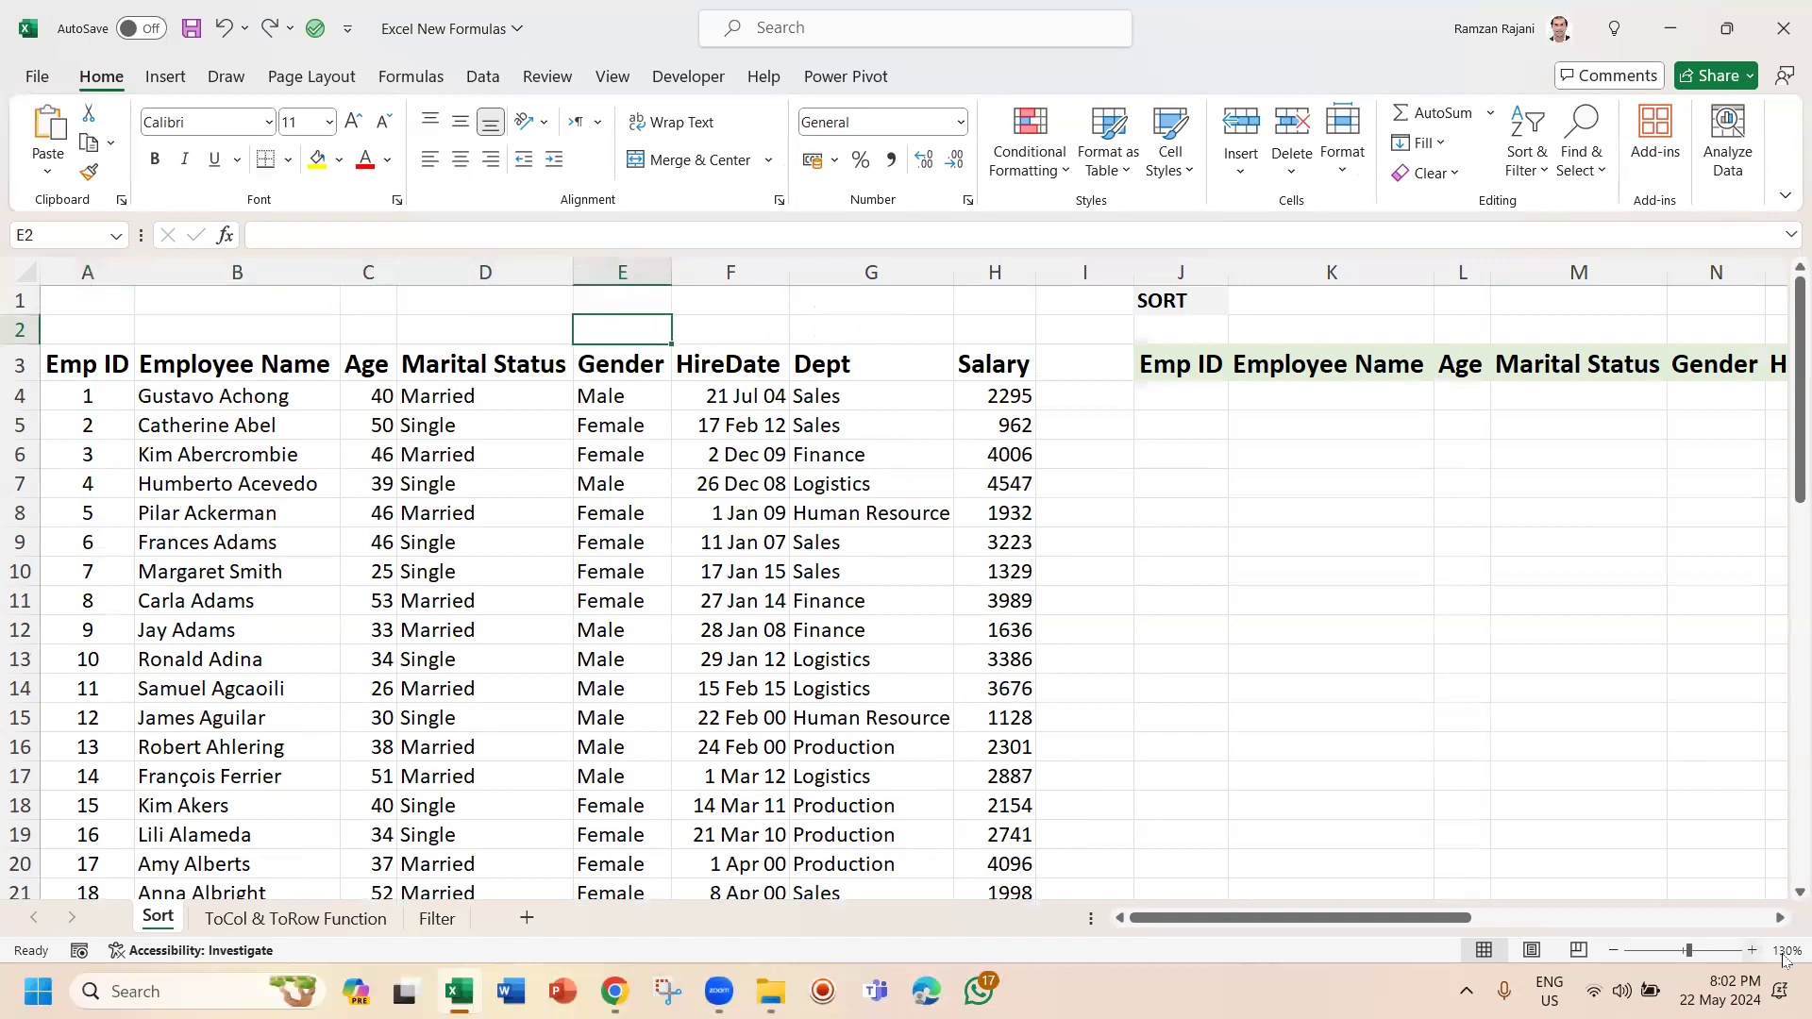
{"action": "key", "text": "Down"}
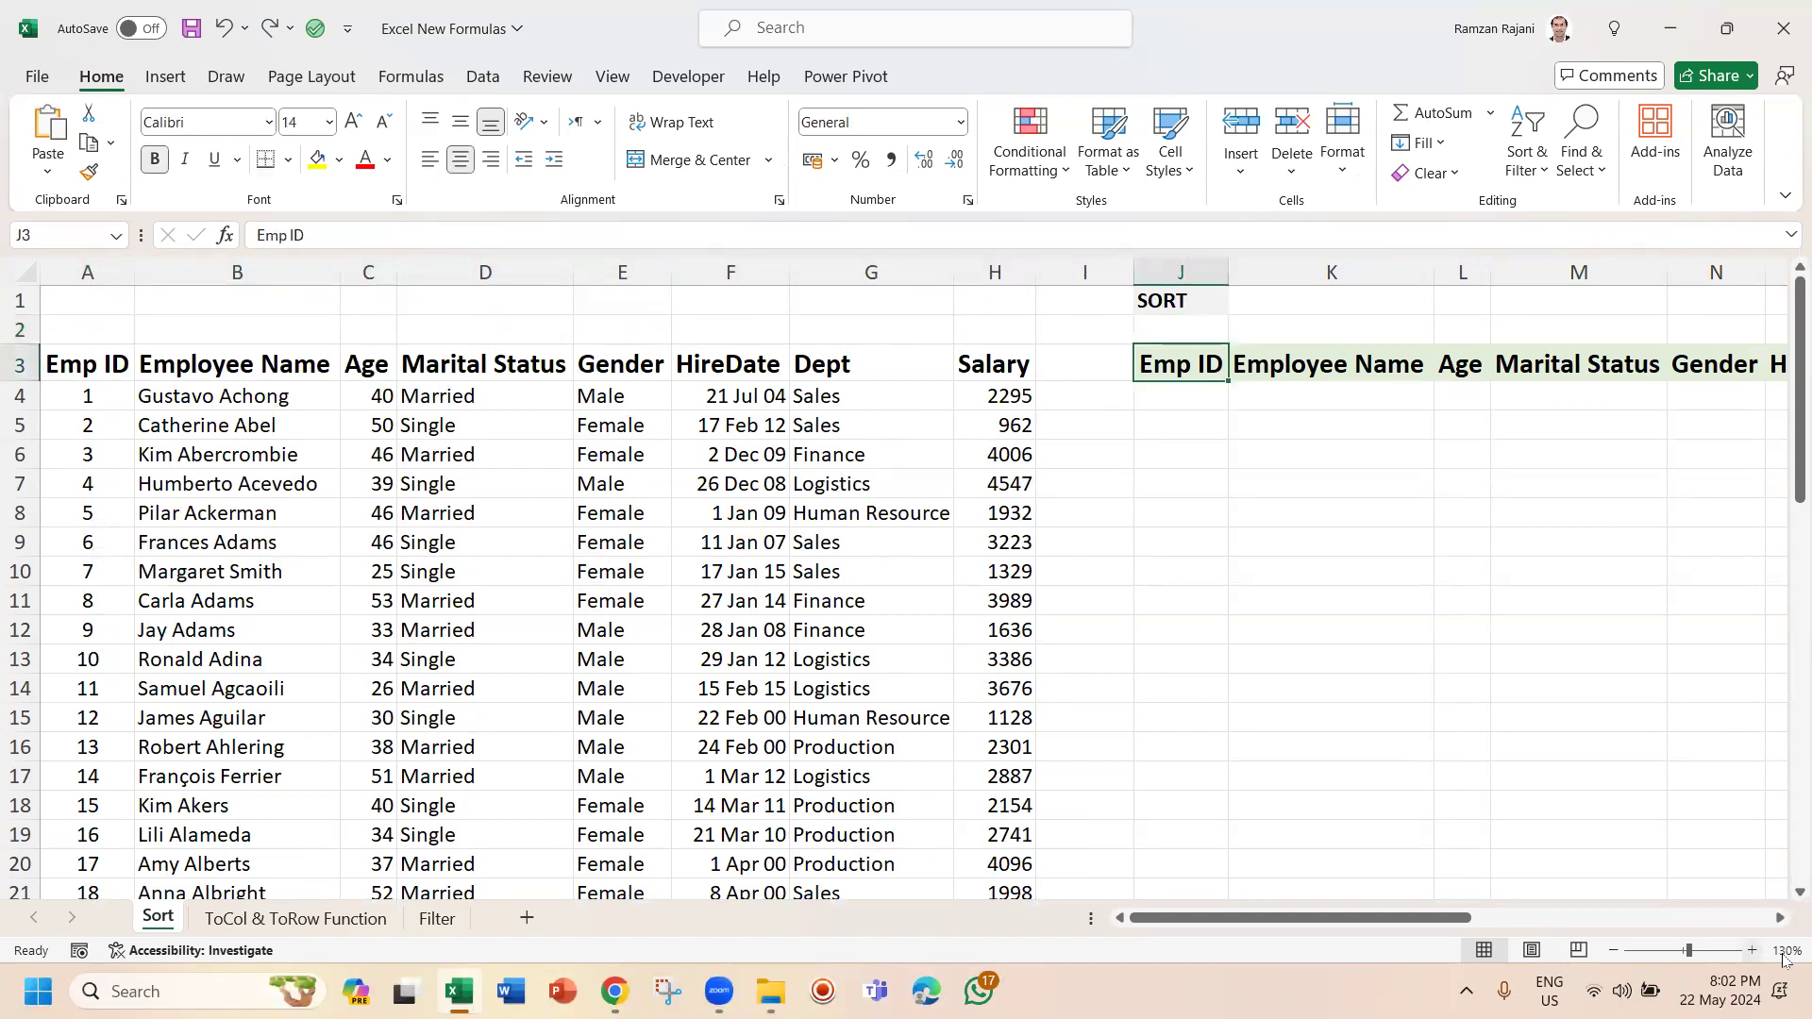
{"action": "key", "text": "Down"}
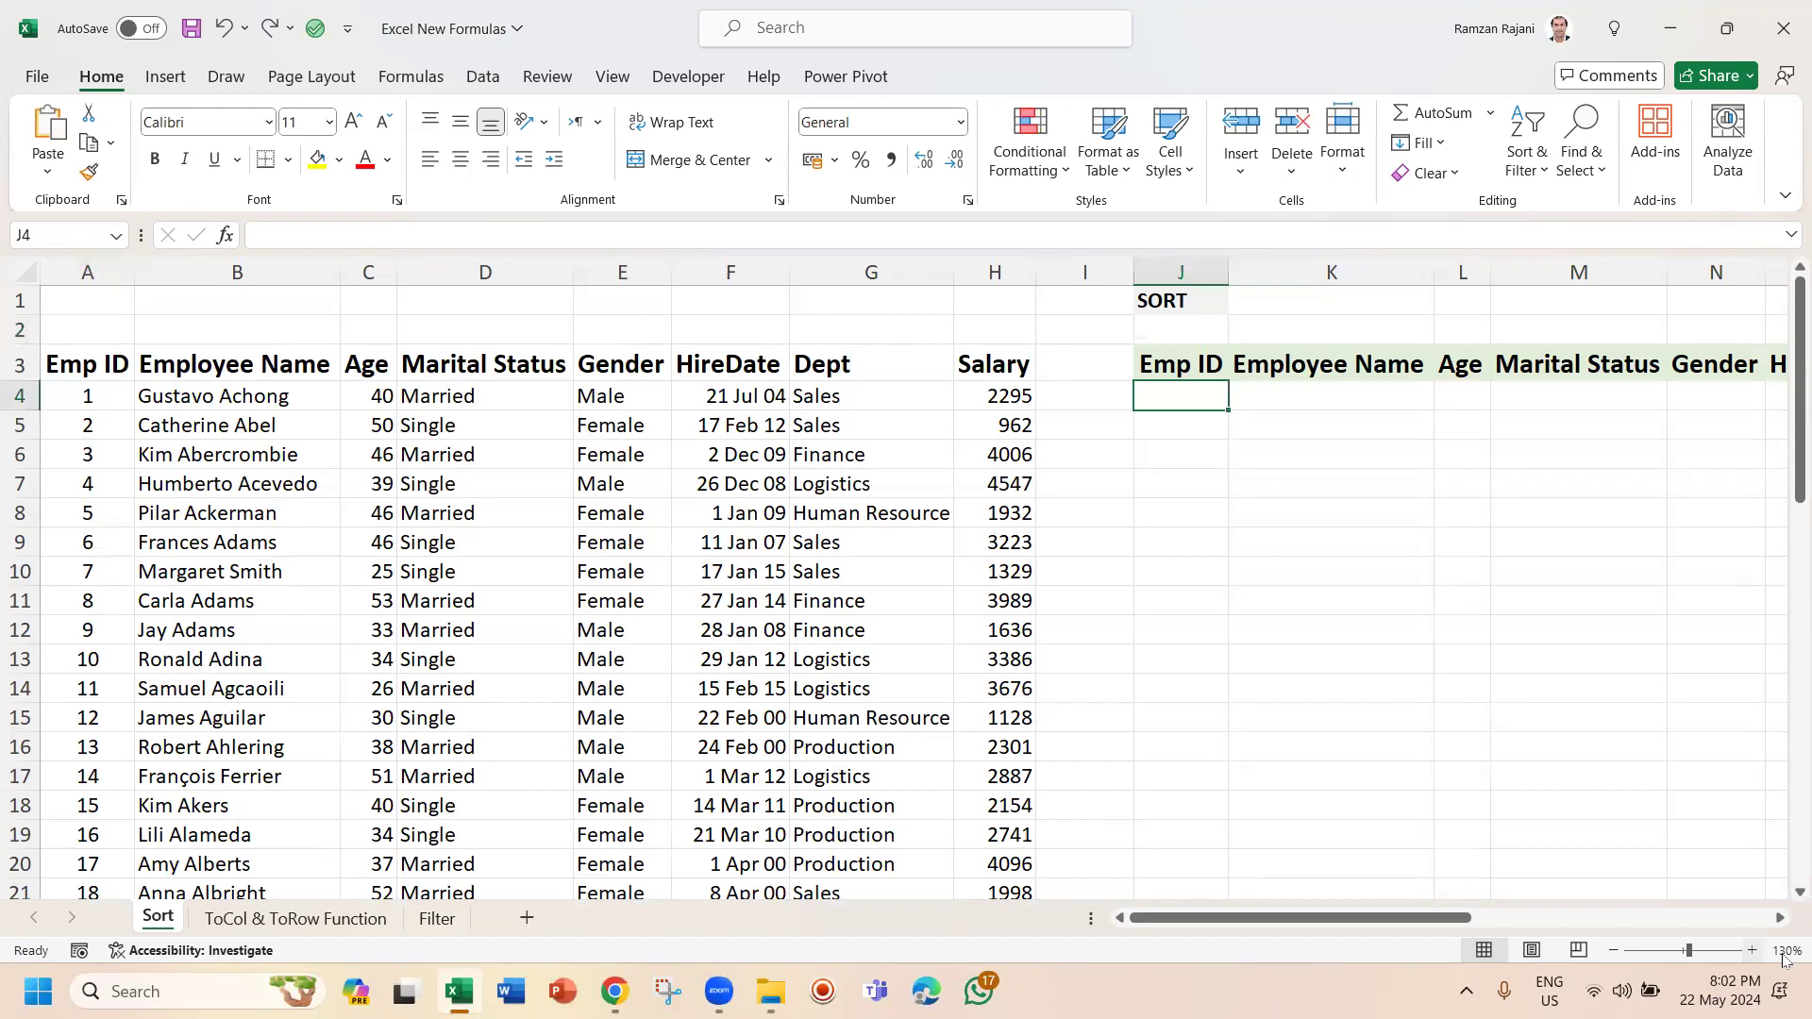
Add 51 in the Emp ID column under the last employee record once more, and undo it.
{"action": "key", "text": "ctrl+Left"}
{"action": "key", "text": "ctrl+Left"}
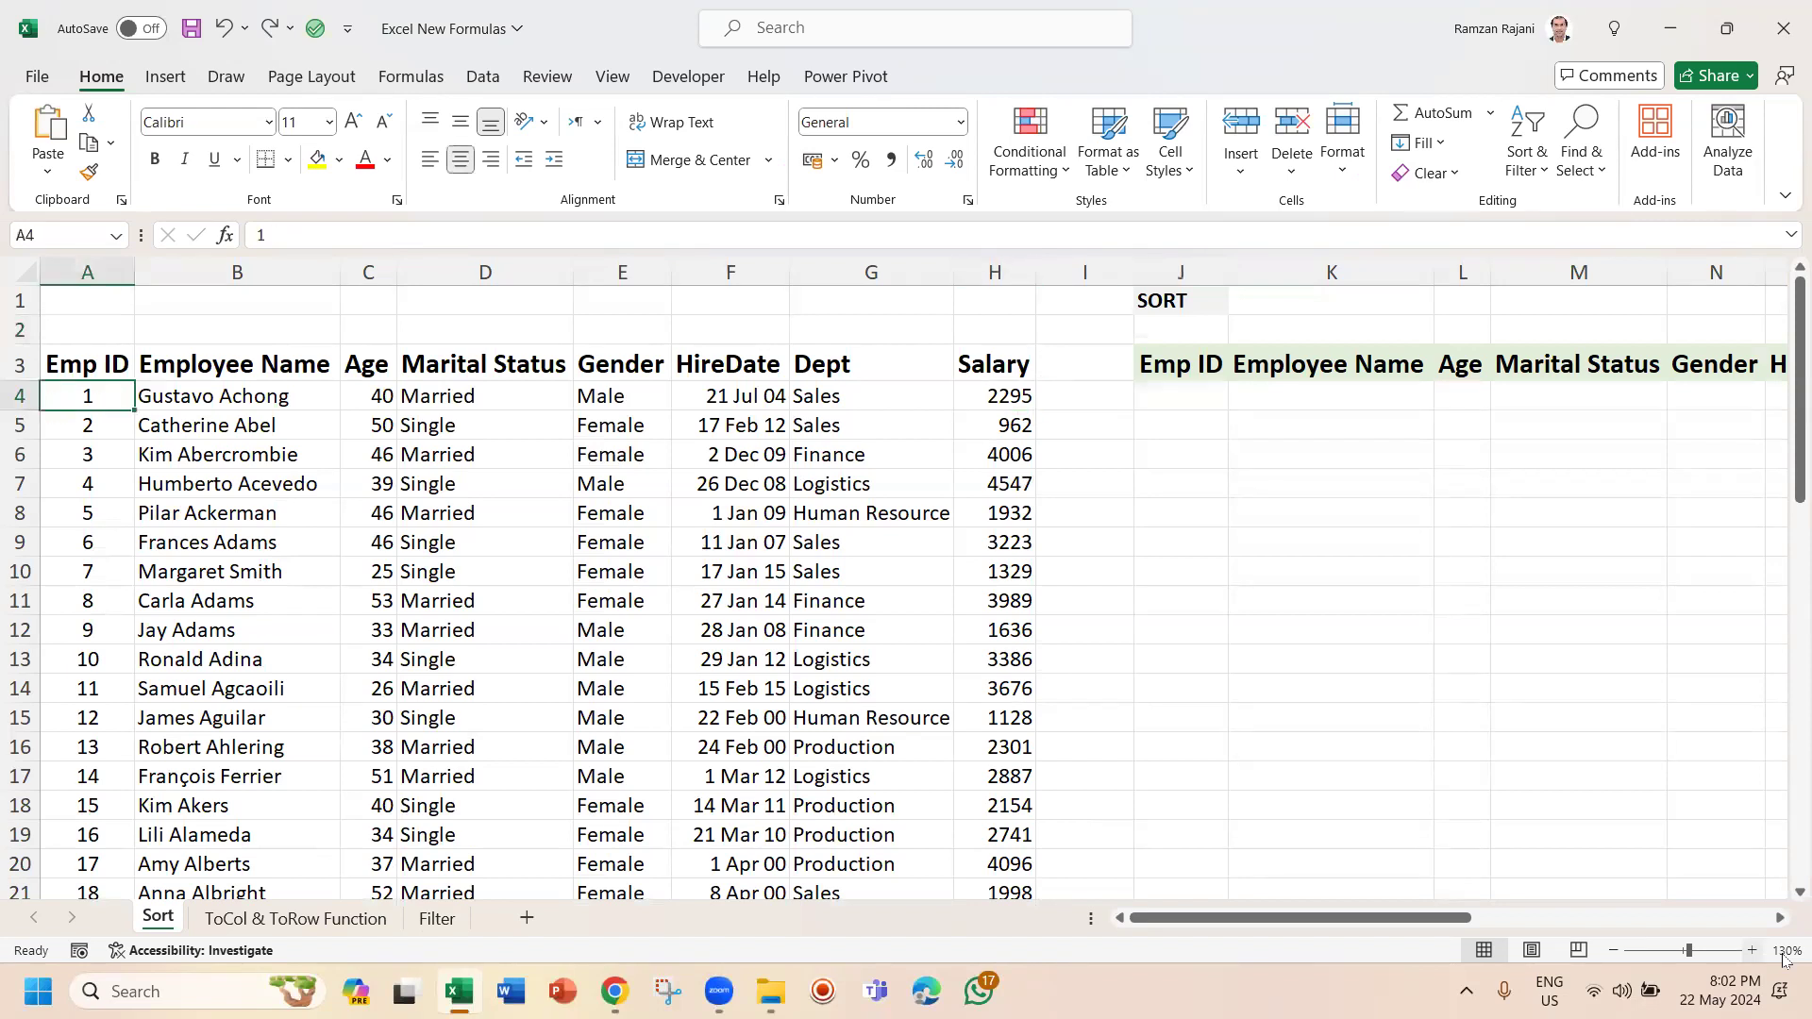
{"action": "key", "text": "ctrl+Down"}
{"action": "key", "text": "Down"}
{"action": "type", "text": "51"}
{"action": "key", "text": "Up"}
{"action": "key", "text": "ctrl+z"}
{"action": "key", "text": "ctrl+Up"}
{"action": "key", "text": "ctrl+Up"}
{"action": "key", "text": "ctrl+Up"}
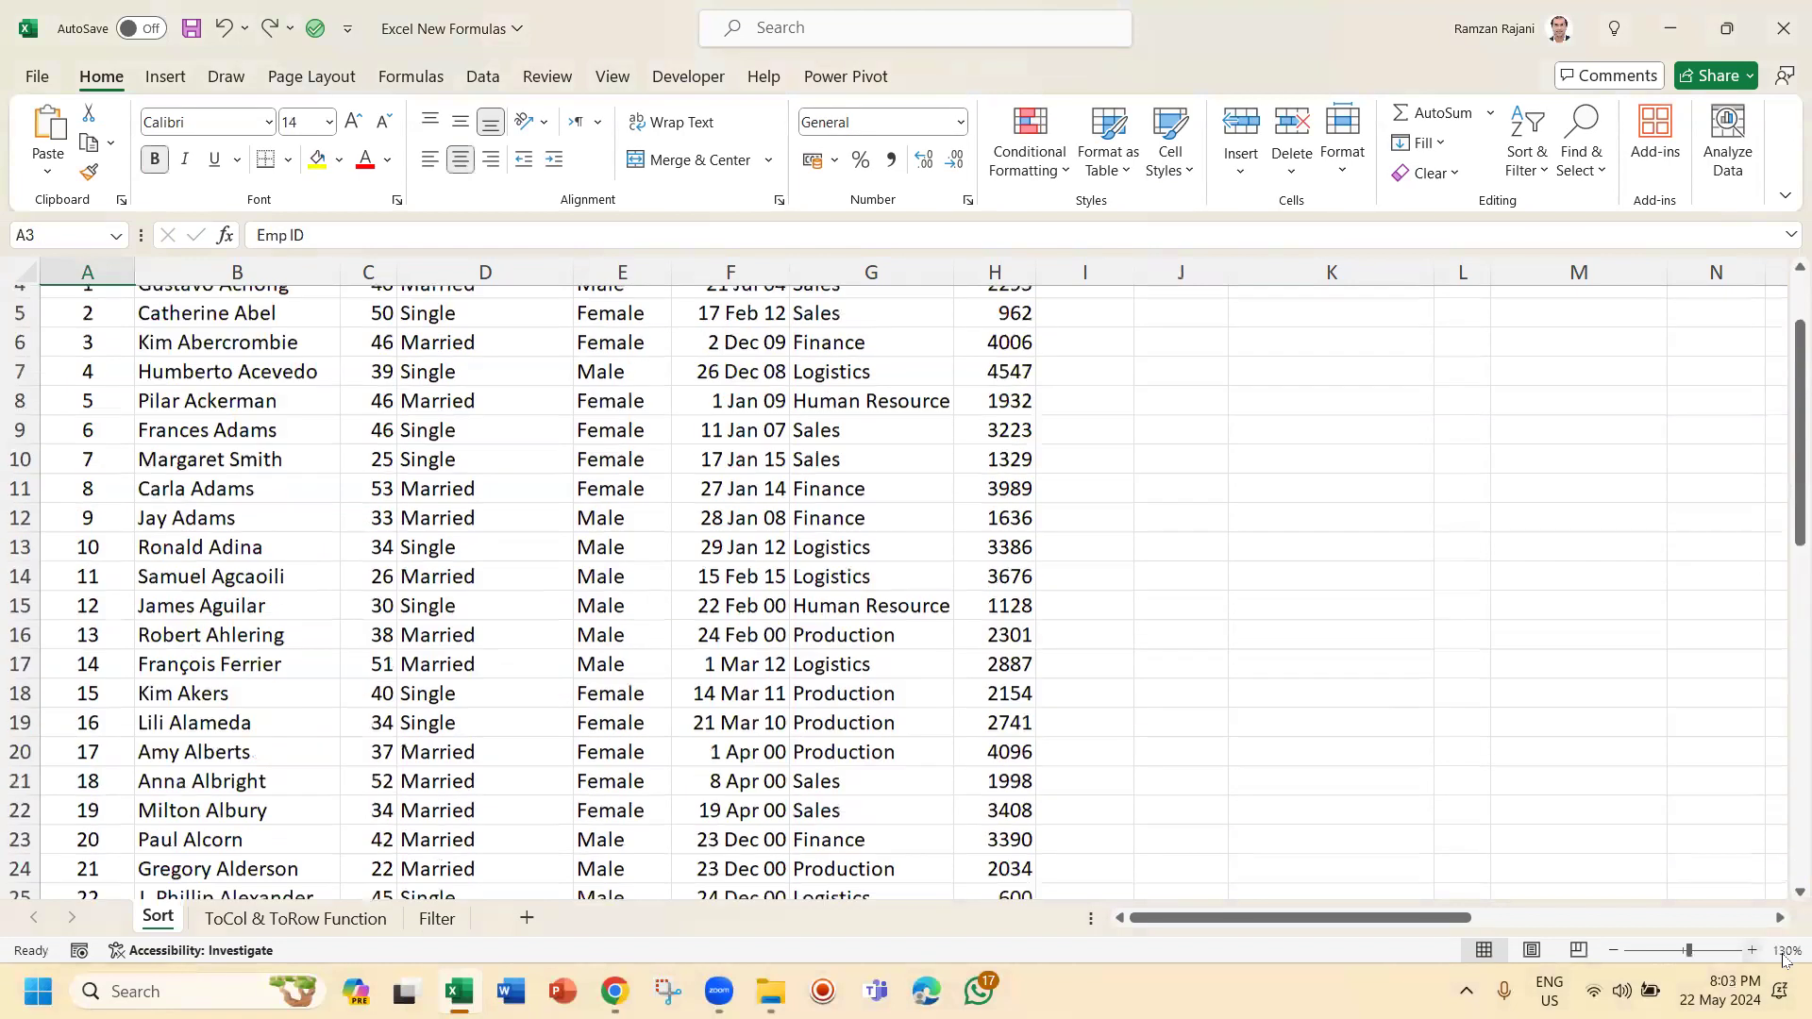
Enter 51 in J4 and 50 in J5 under the SORT area's Emp ID header, and undo both entries.
{"action": "key", "text": "Down"}
{"action": "key", "text": "Down"}
{"action": "key", "text": "Down"}
{"action": "key", "text": "Right"}
{"action": "key", "text": "Right"}
{"action": "key", "text": "Right"}
{"action": "key", "text": "Right"}
{"action": "key", "text": "Right"}
{"action": "key", "text": "Right"}
{"action": "key", "text": "Right"}
{"action": "key", "text": "Right"}
{"action": "key", "text": "Right"}
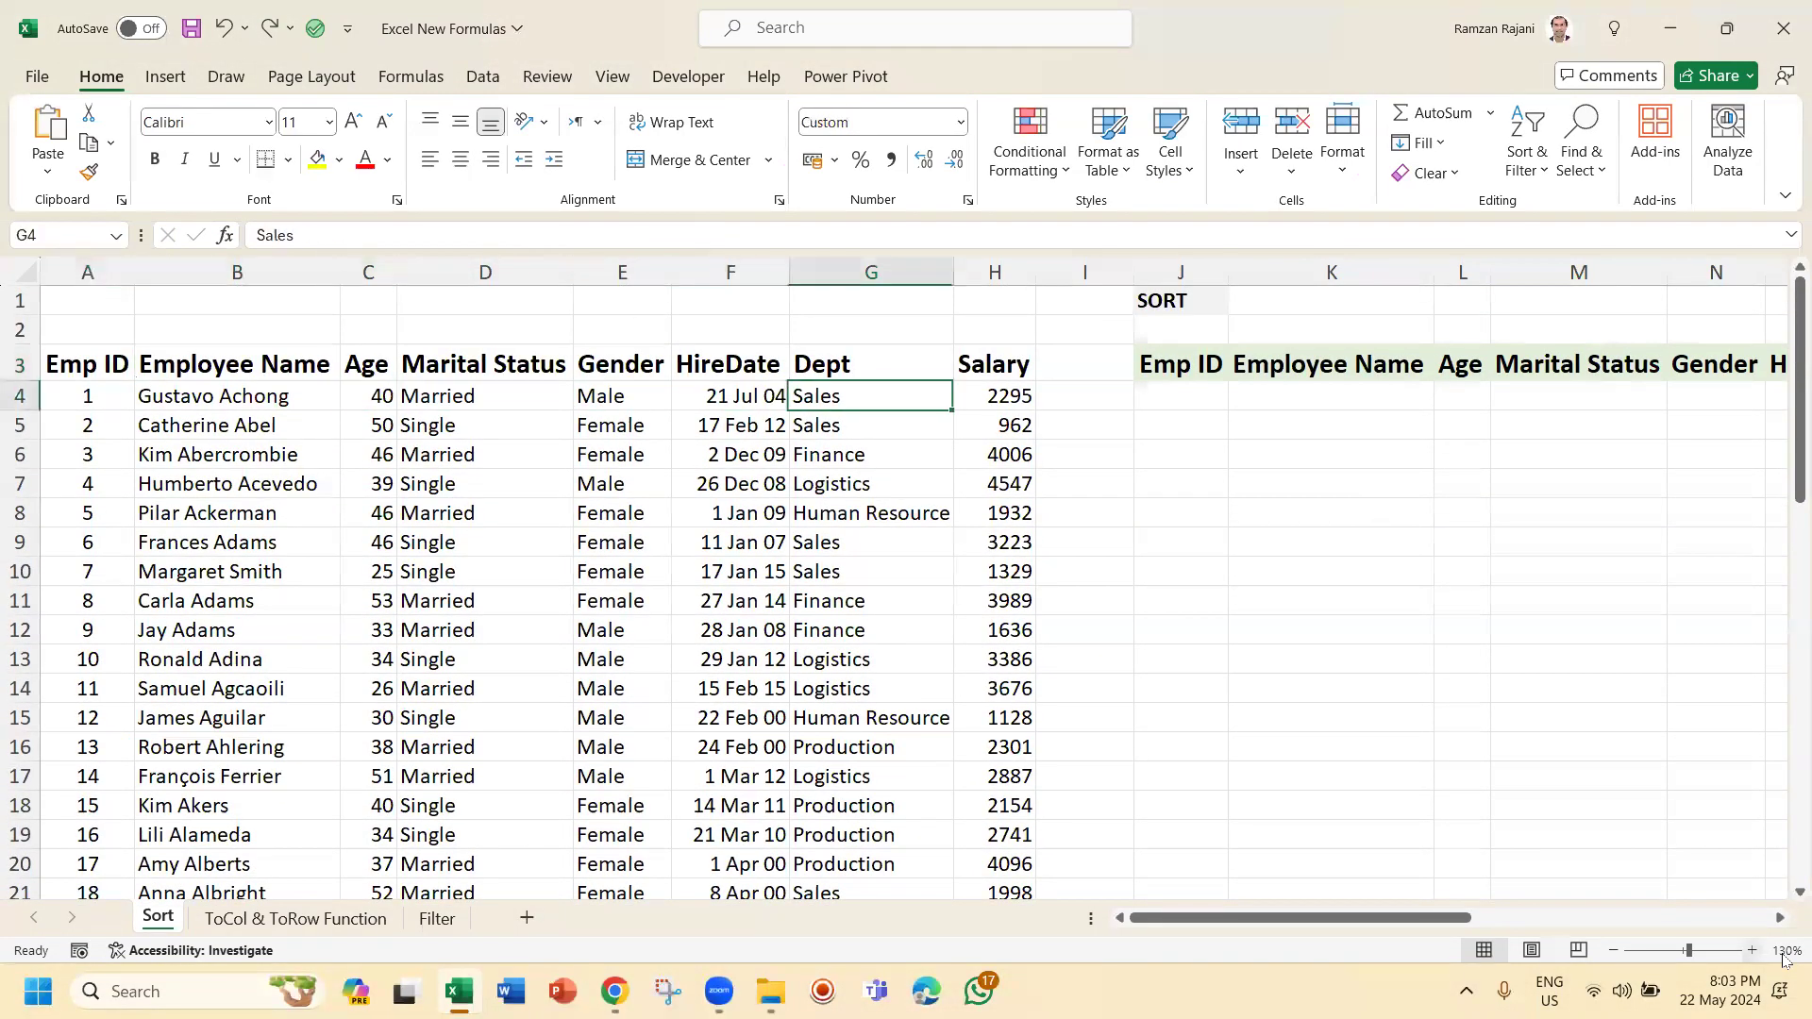
{"action": "type", "text": "51"}
{"action": "key", "text": "Return"}
{"action": "key", "text": "Up"}
{"action": "key", "text": "Right"}
{"action": "key", "text": "Right"}
{"action": "key", "text": "Right"}
{"action": "key", "text": "Left"}
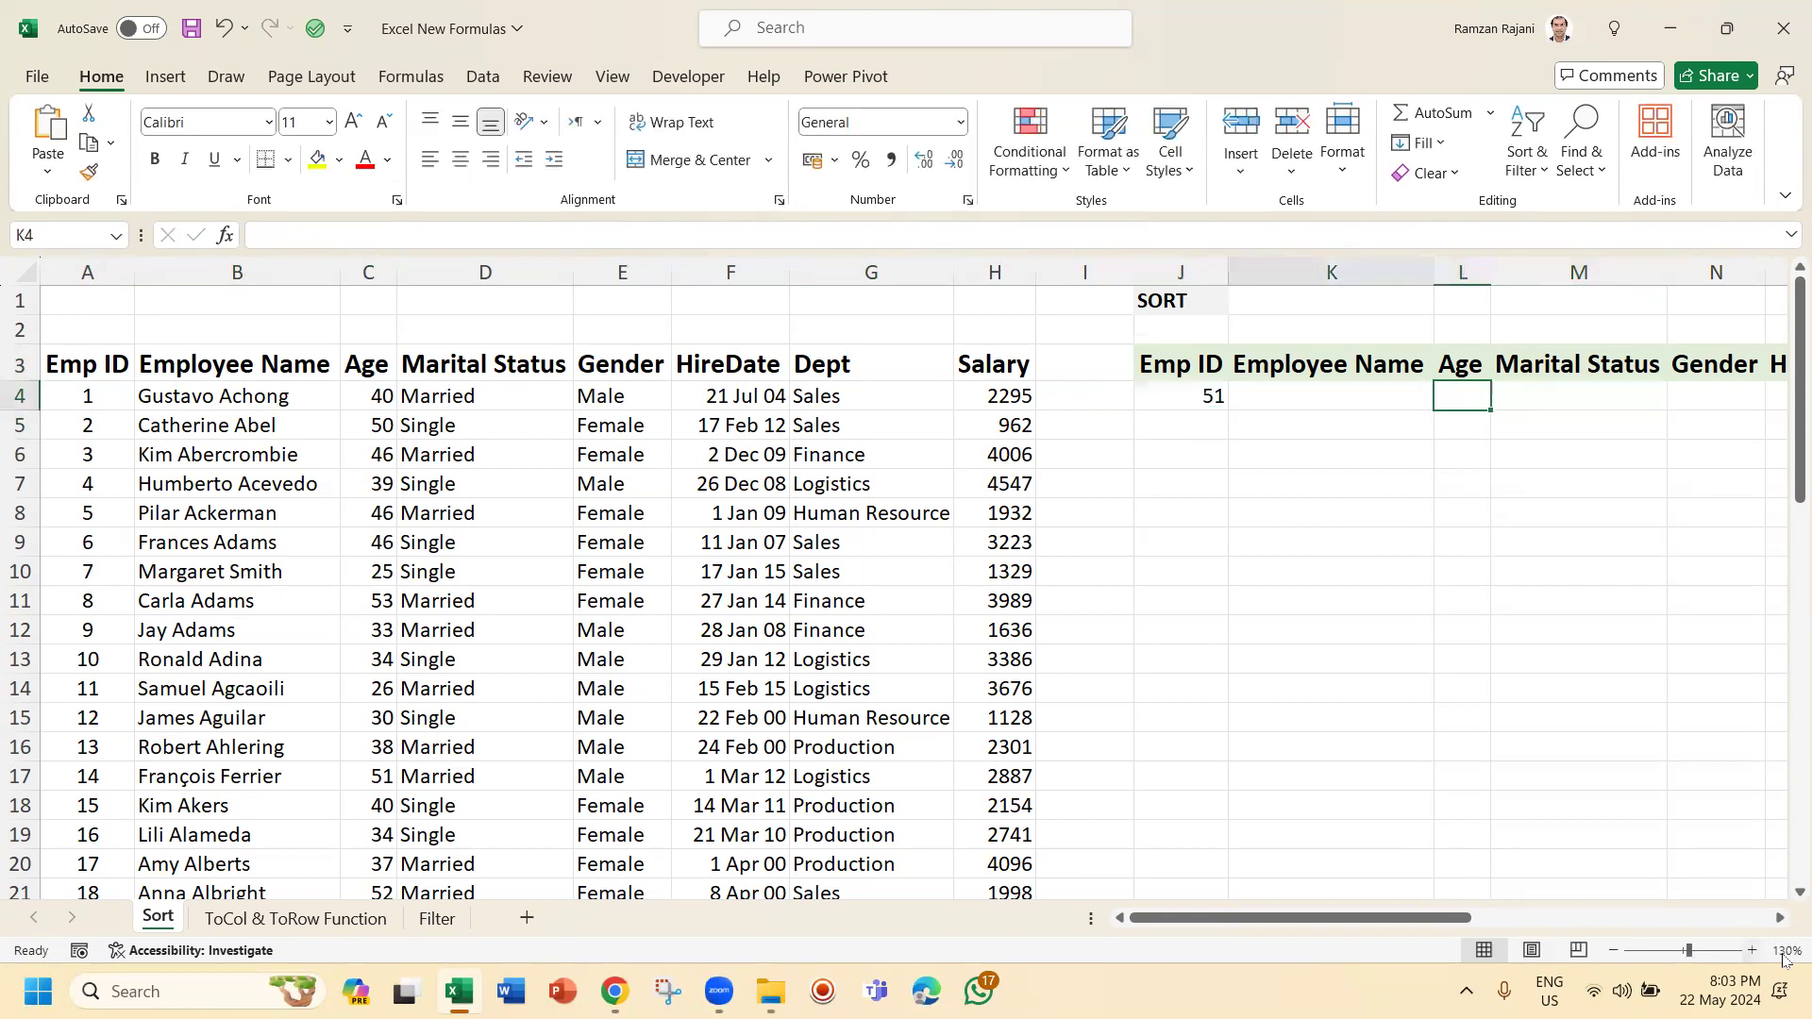
{"action": "key", "text": "Left"}
{"action": "key", "text": "Left"}
{"action": "key", "text": "Down"}
{"action": "type", "text": "50"}
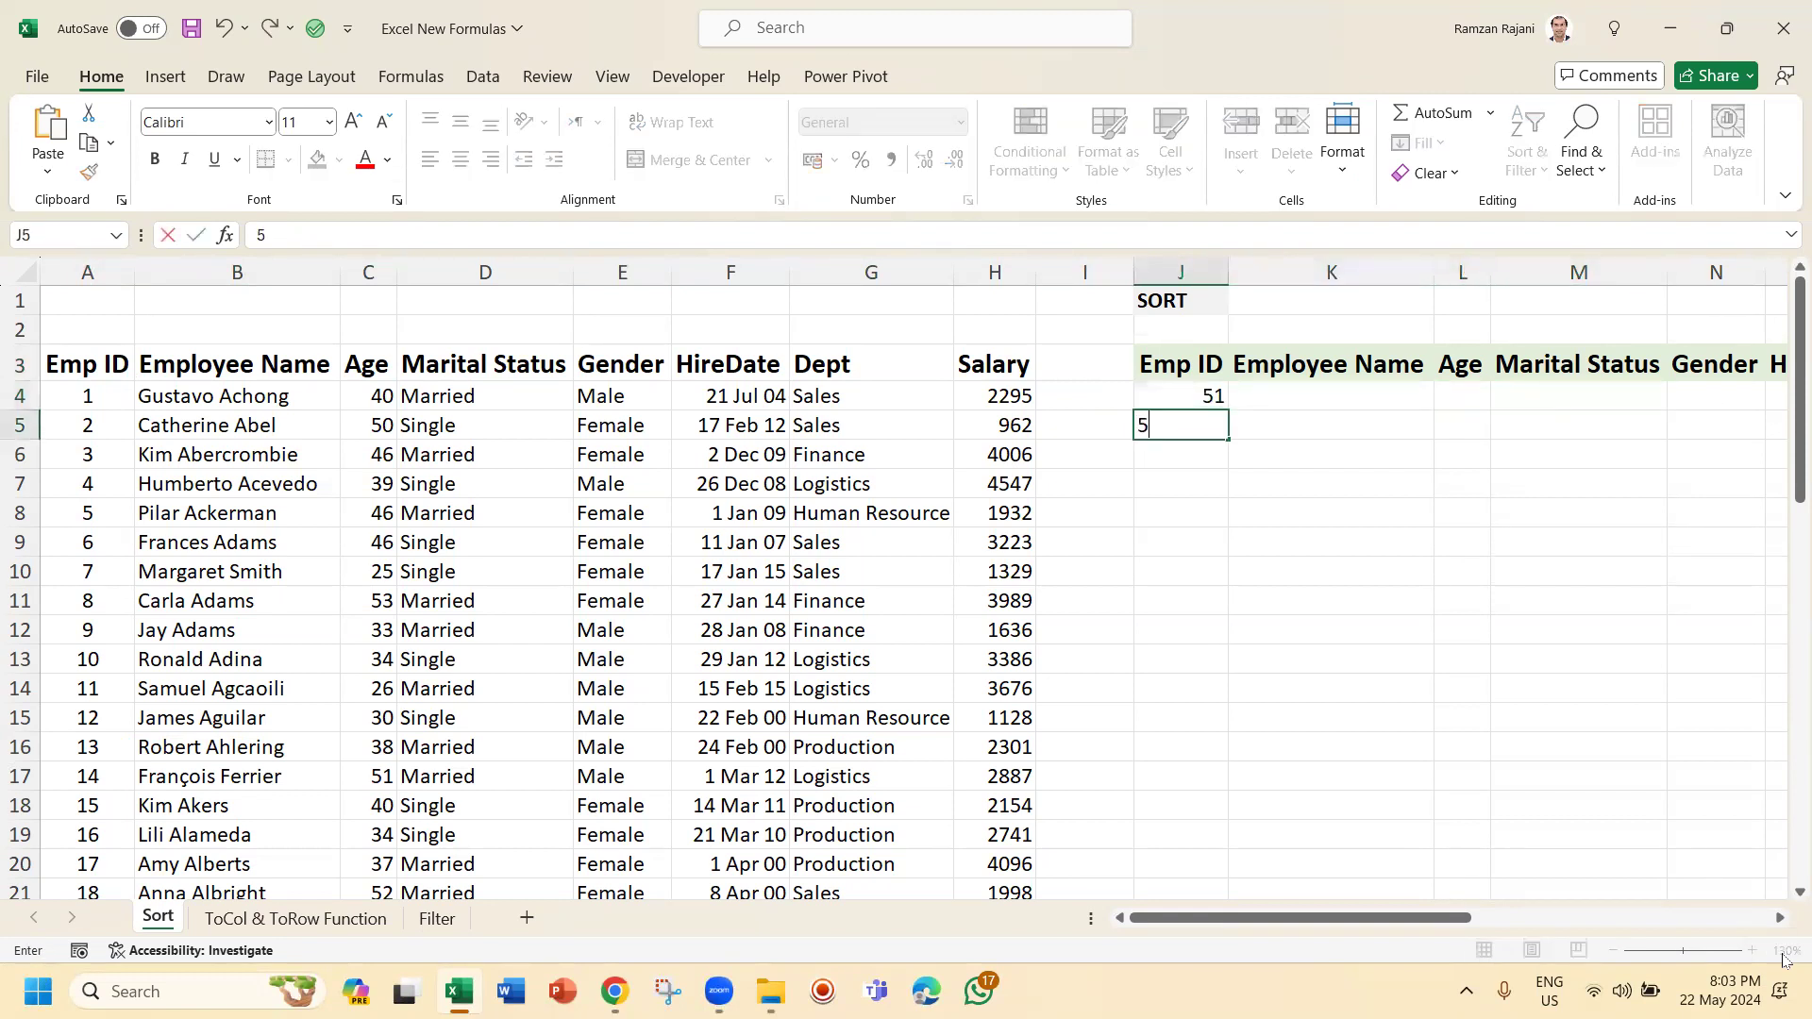
{"action": "key", "text": "Return"}
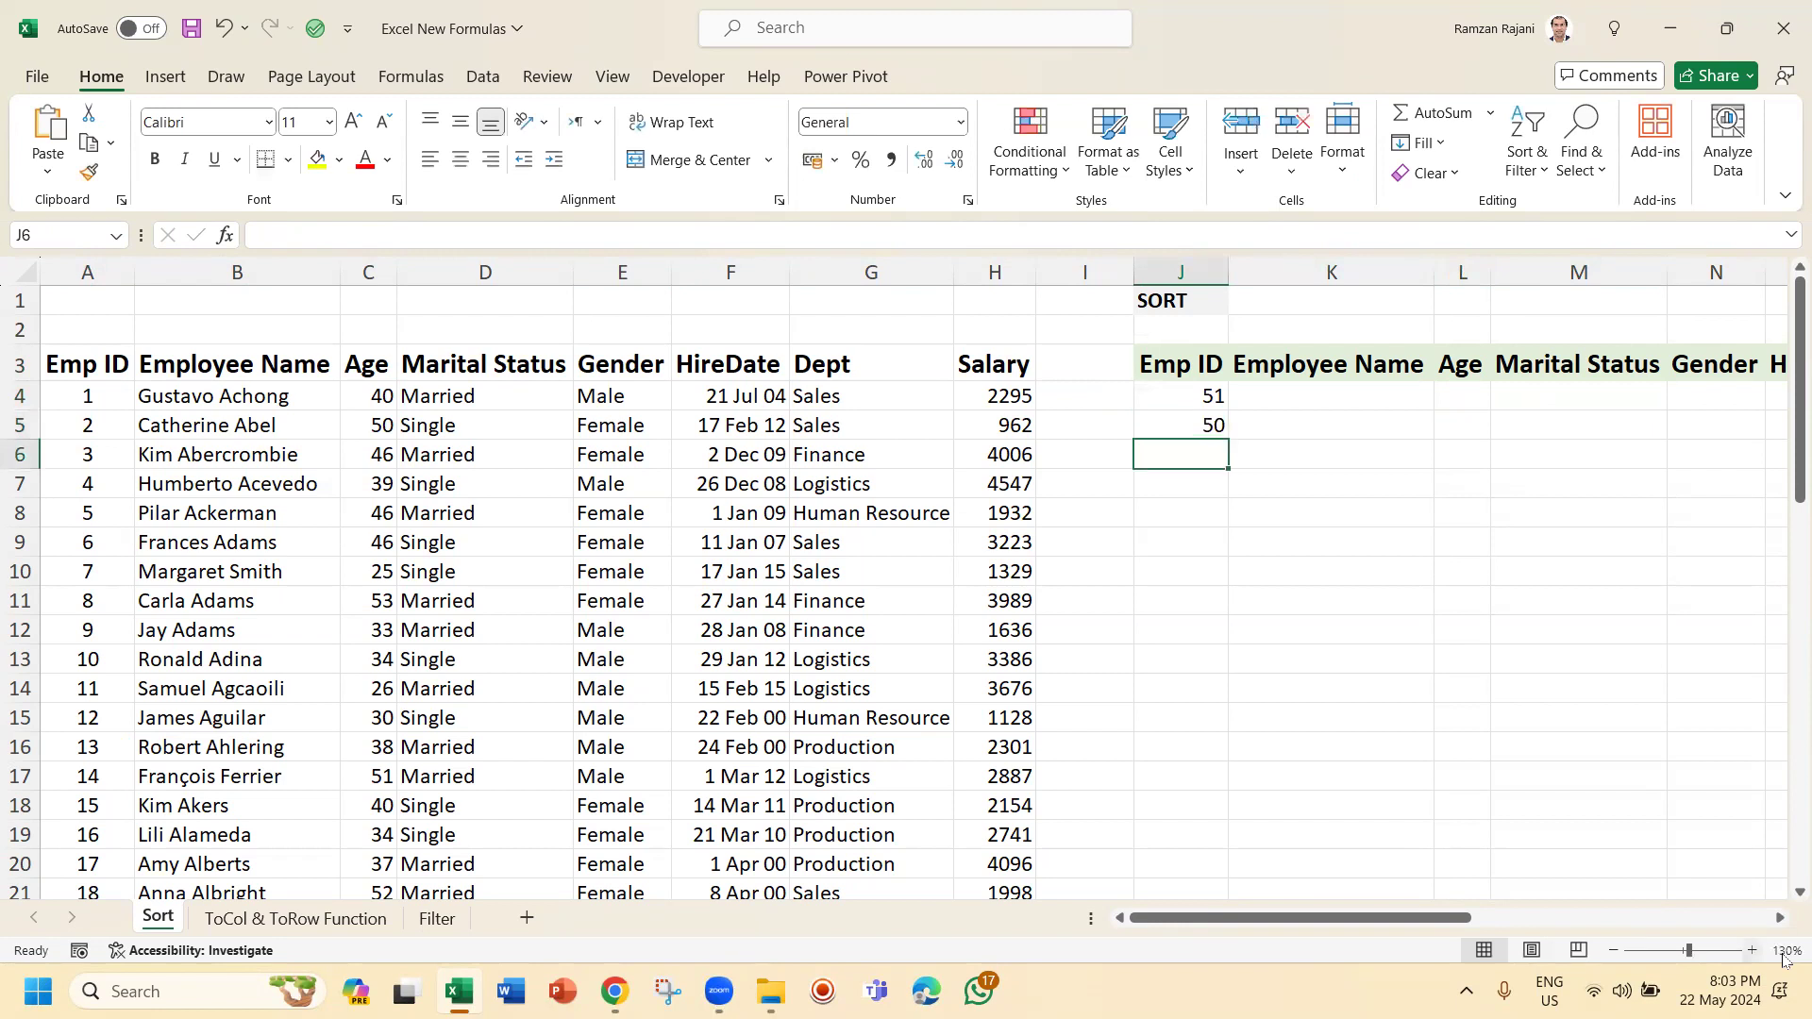
{"action": "key", "text": "ctrl+z"}
{"action": "key", "text": "ctrl+z"}
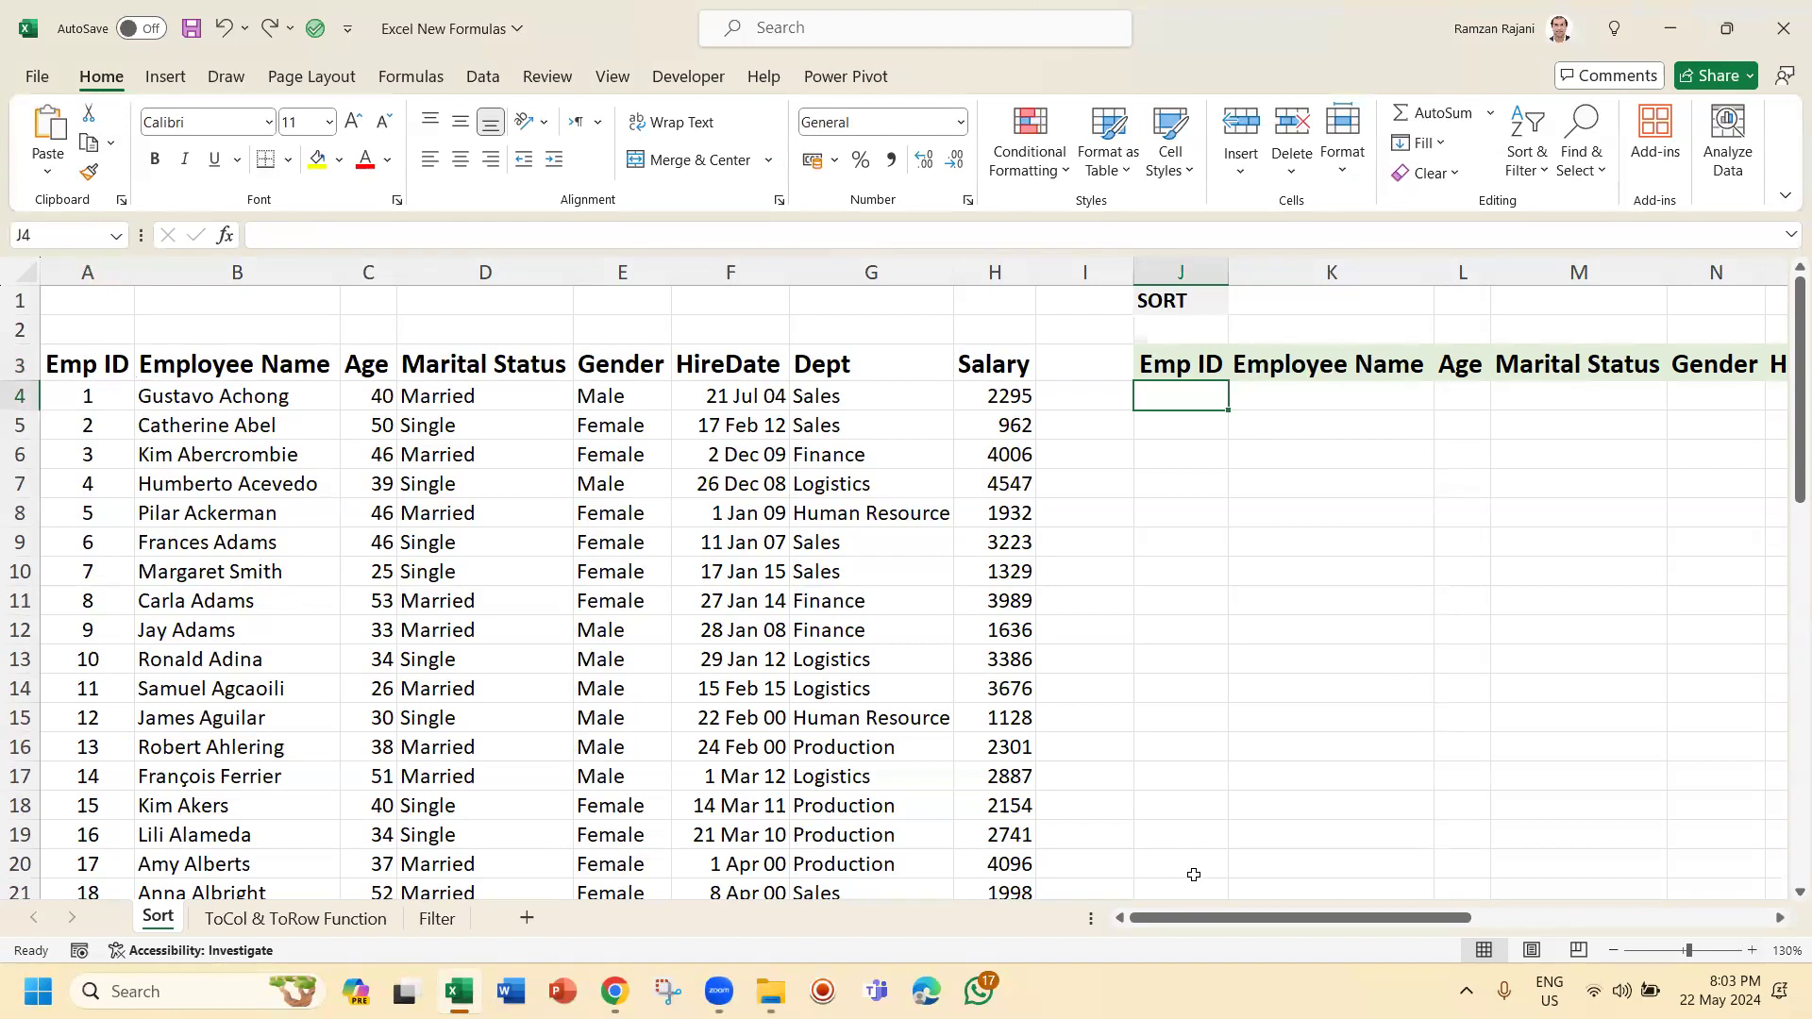
{"action": "left_click", "coordinate": [1186, 410]}
{"action": "type", "text": "="}
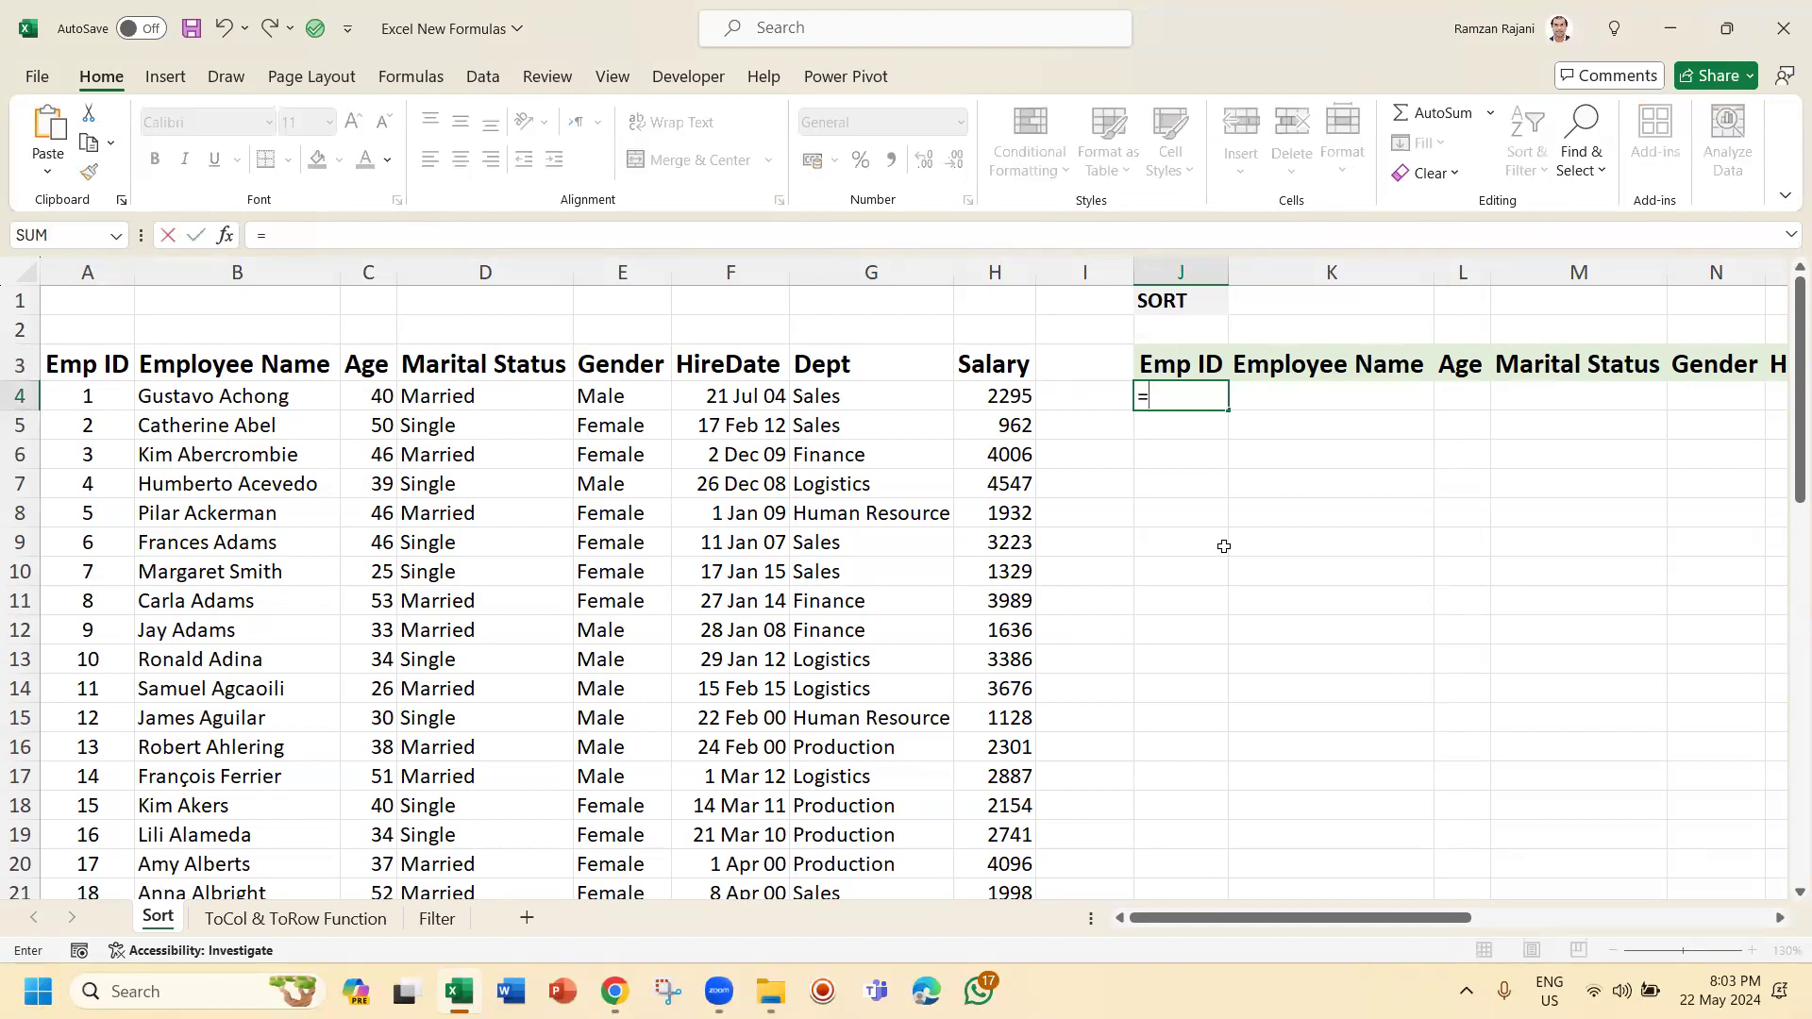
{"action": "type", "text": "sor"}
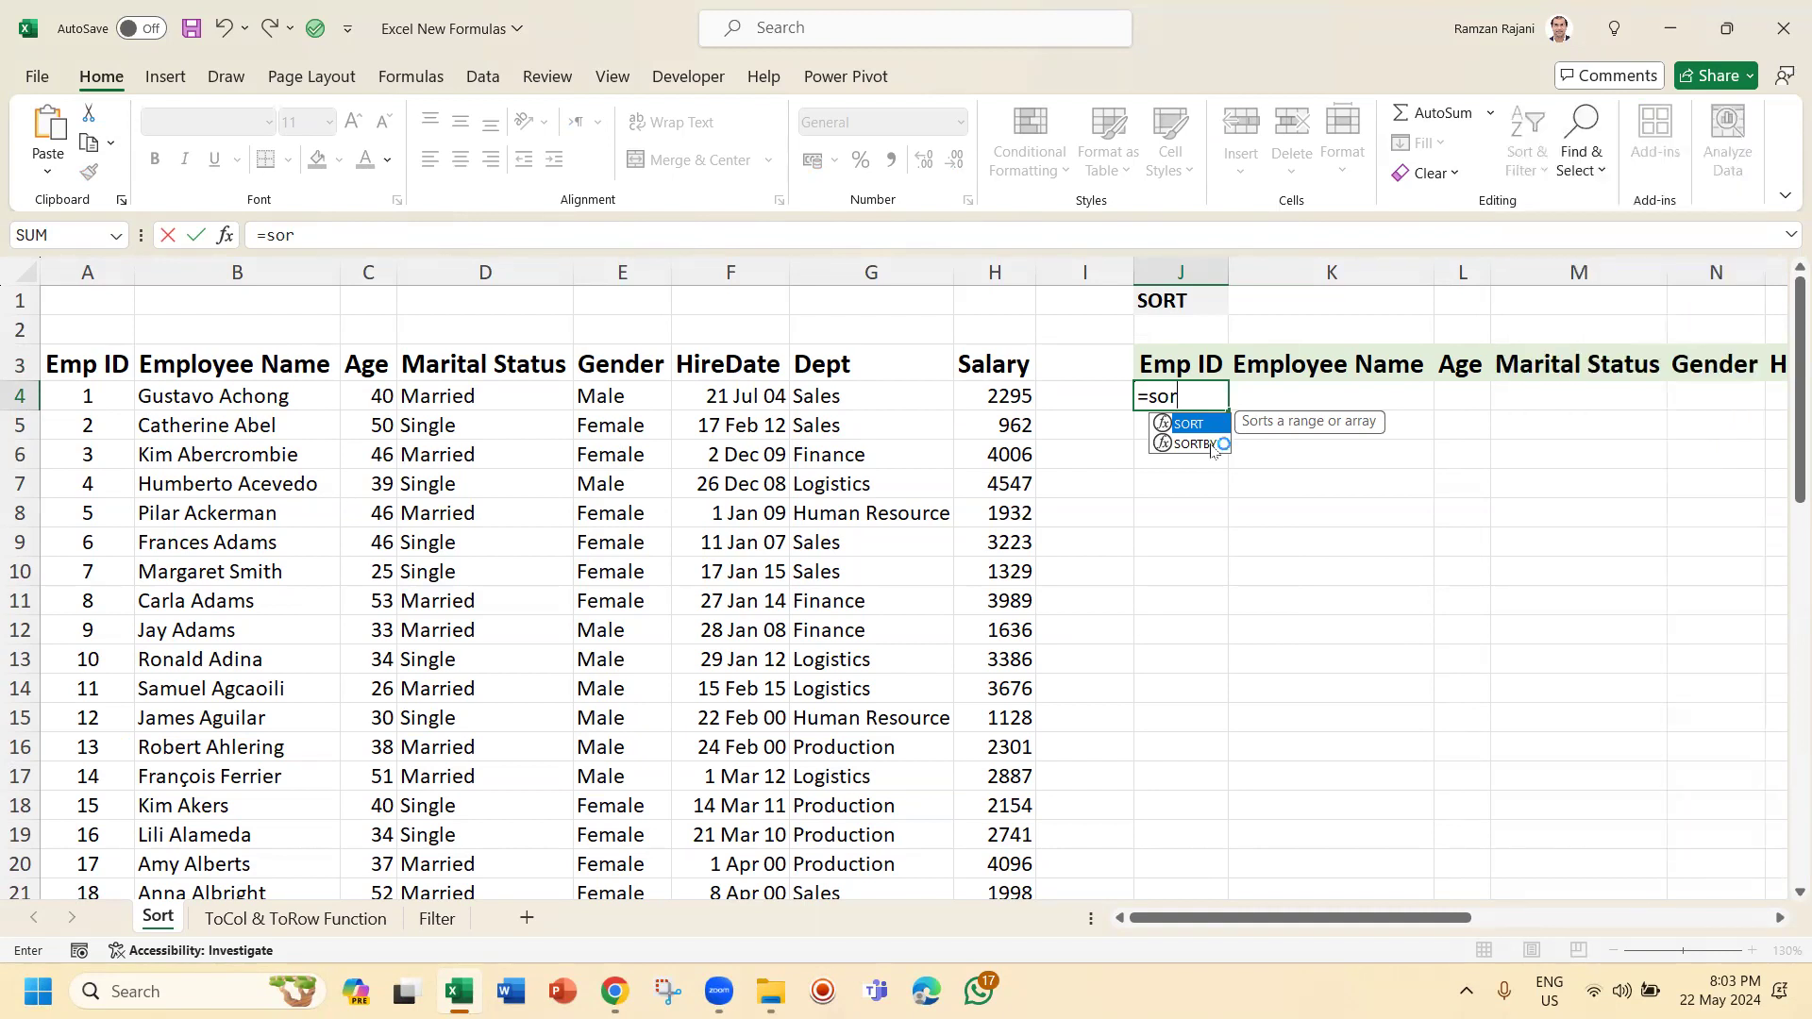
{"action": "left_click", "coordinate": [1206, 397]}
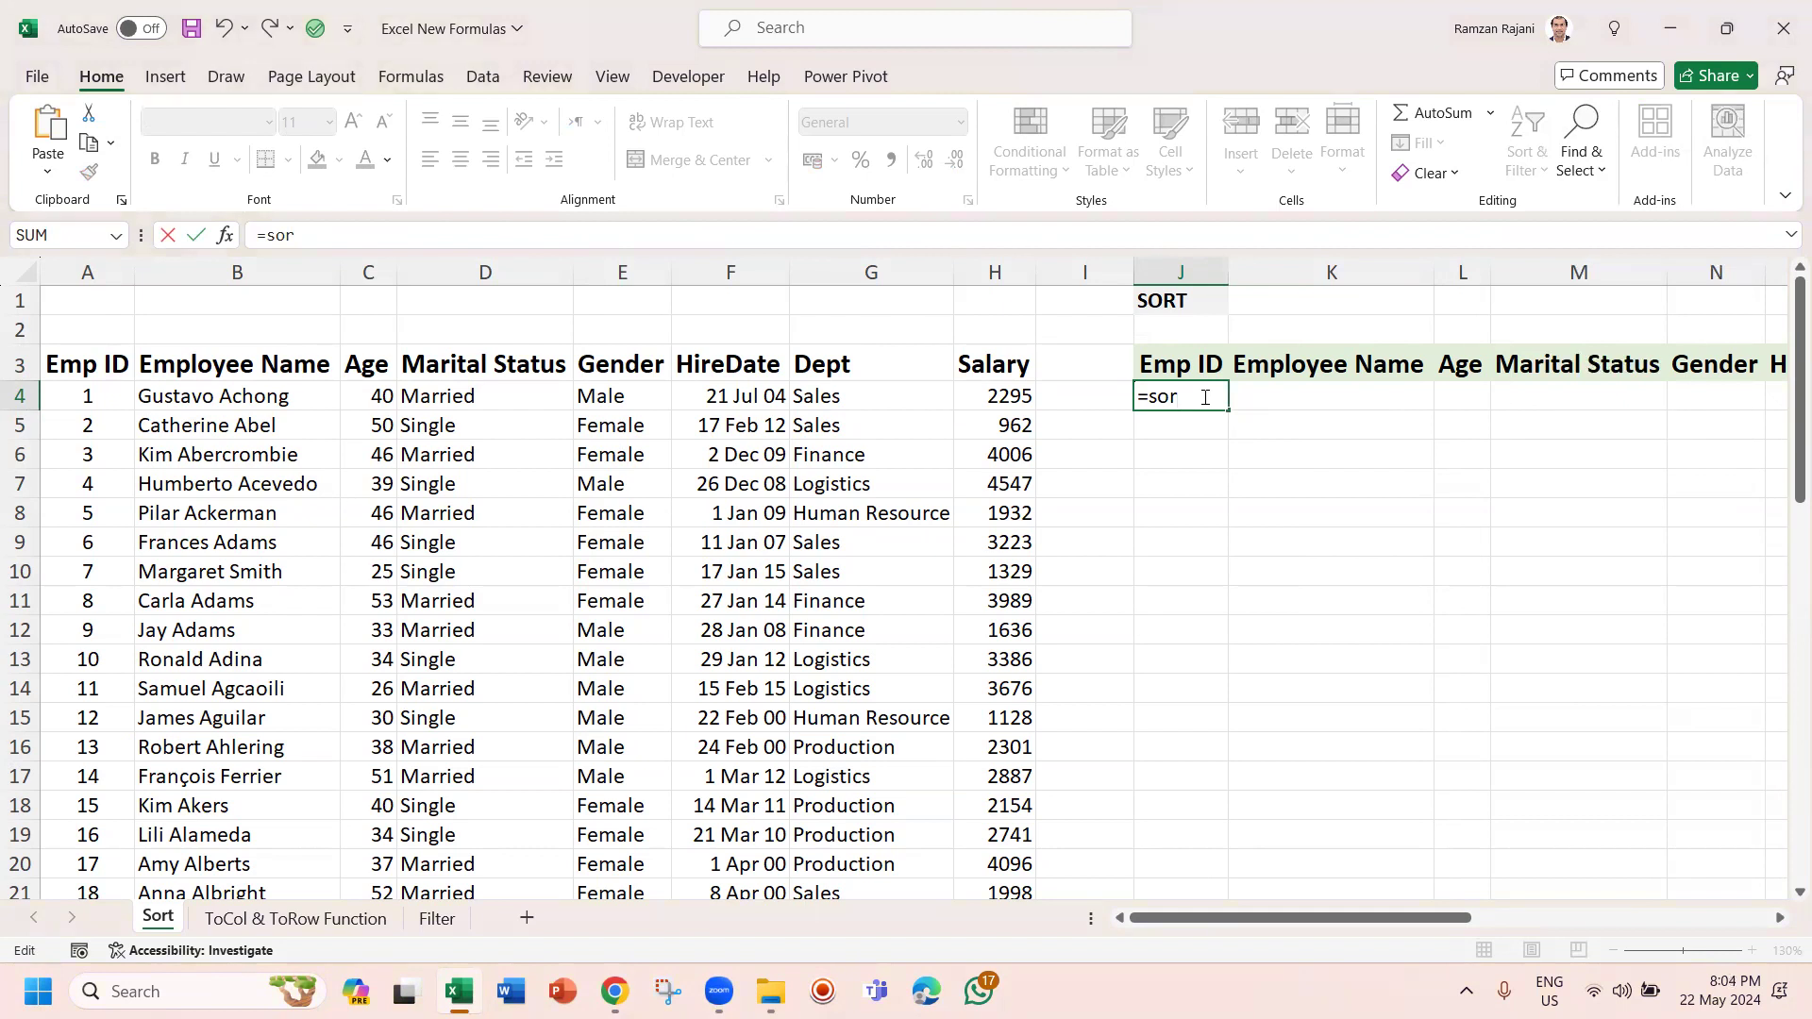
{"action": "key", "text": "BackSpace"}
{"action": "key", "text": "Tab"}
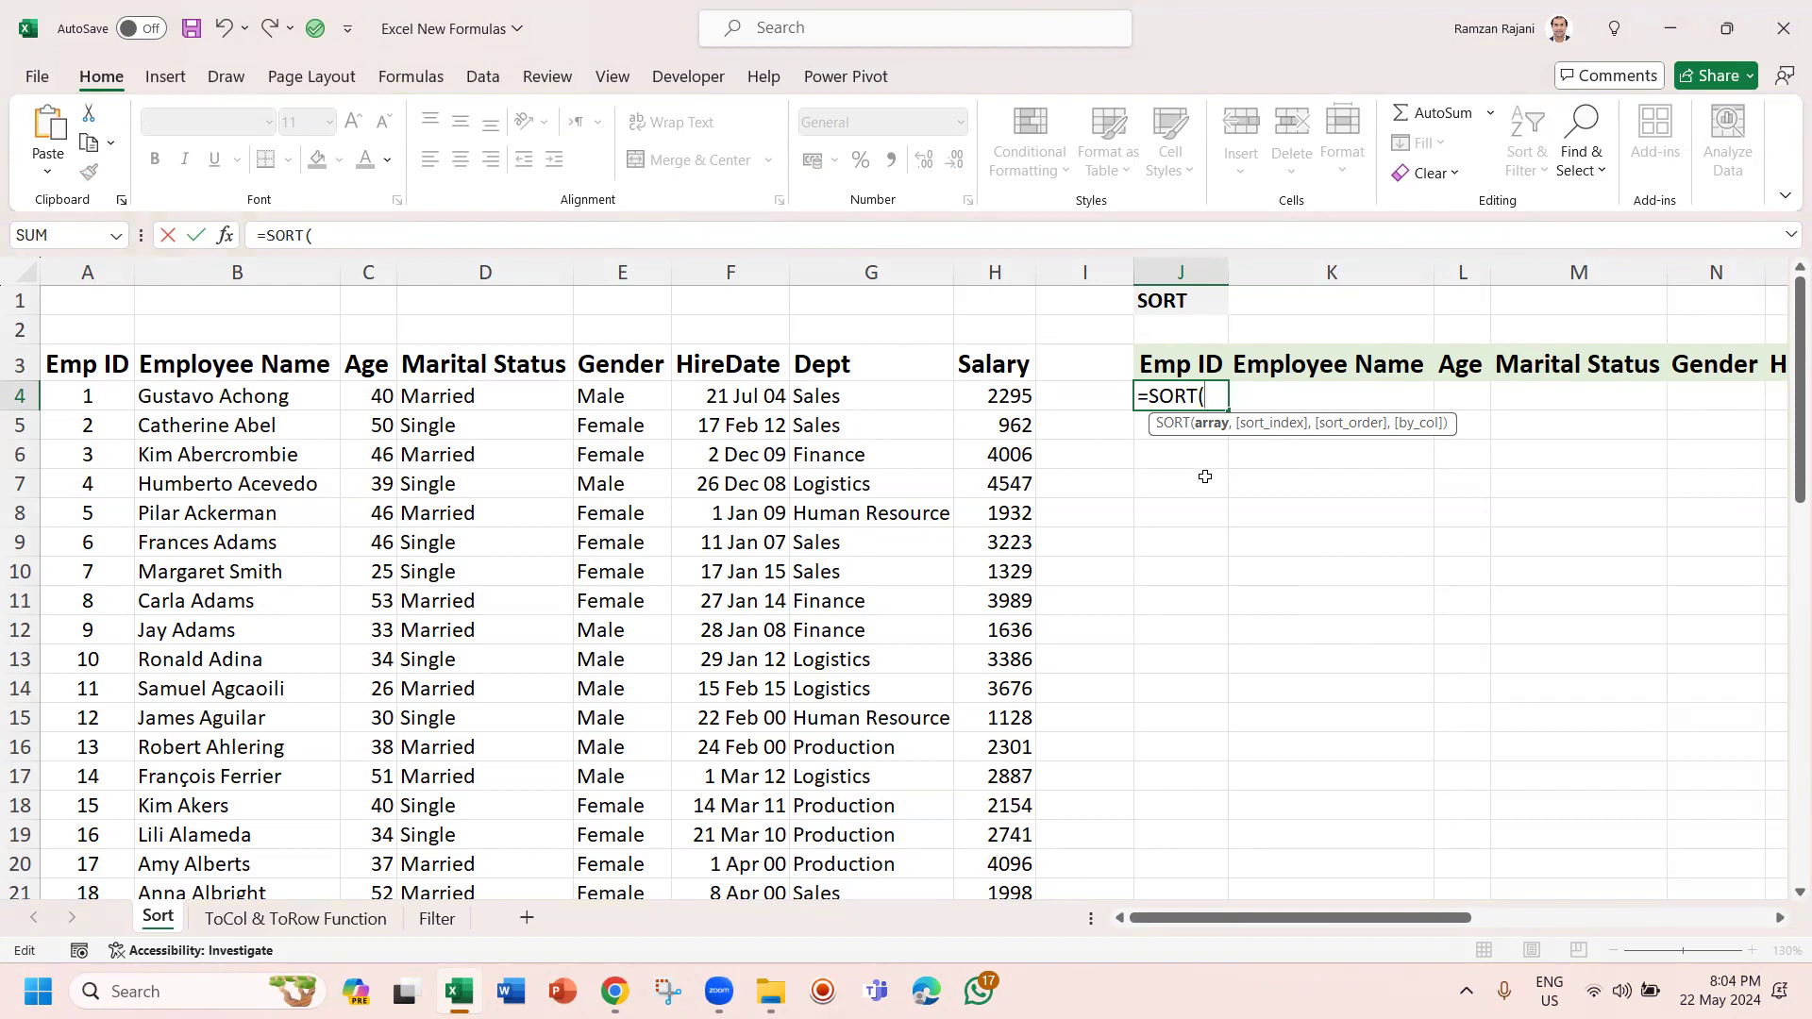
{"action": "left_click", "coordinate": [106, 396]}
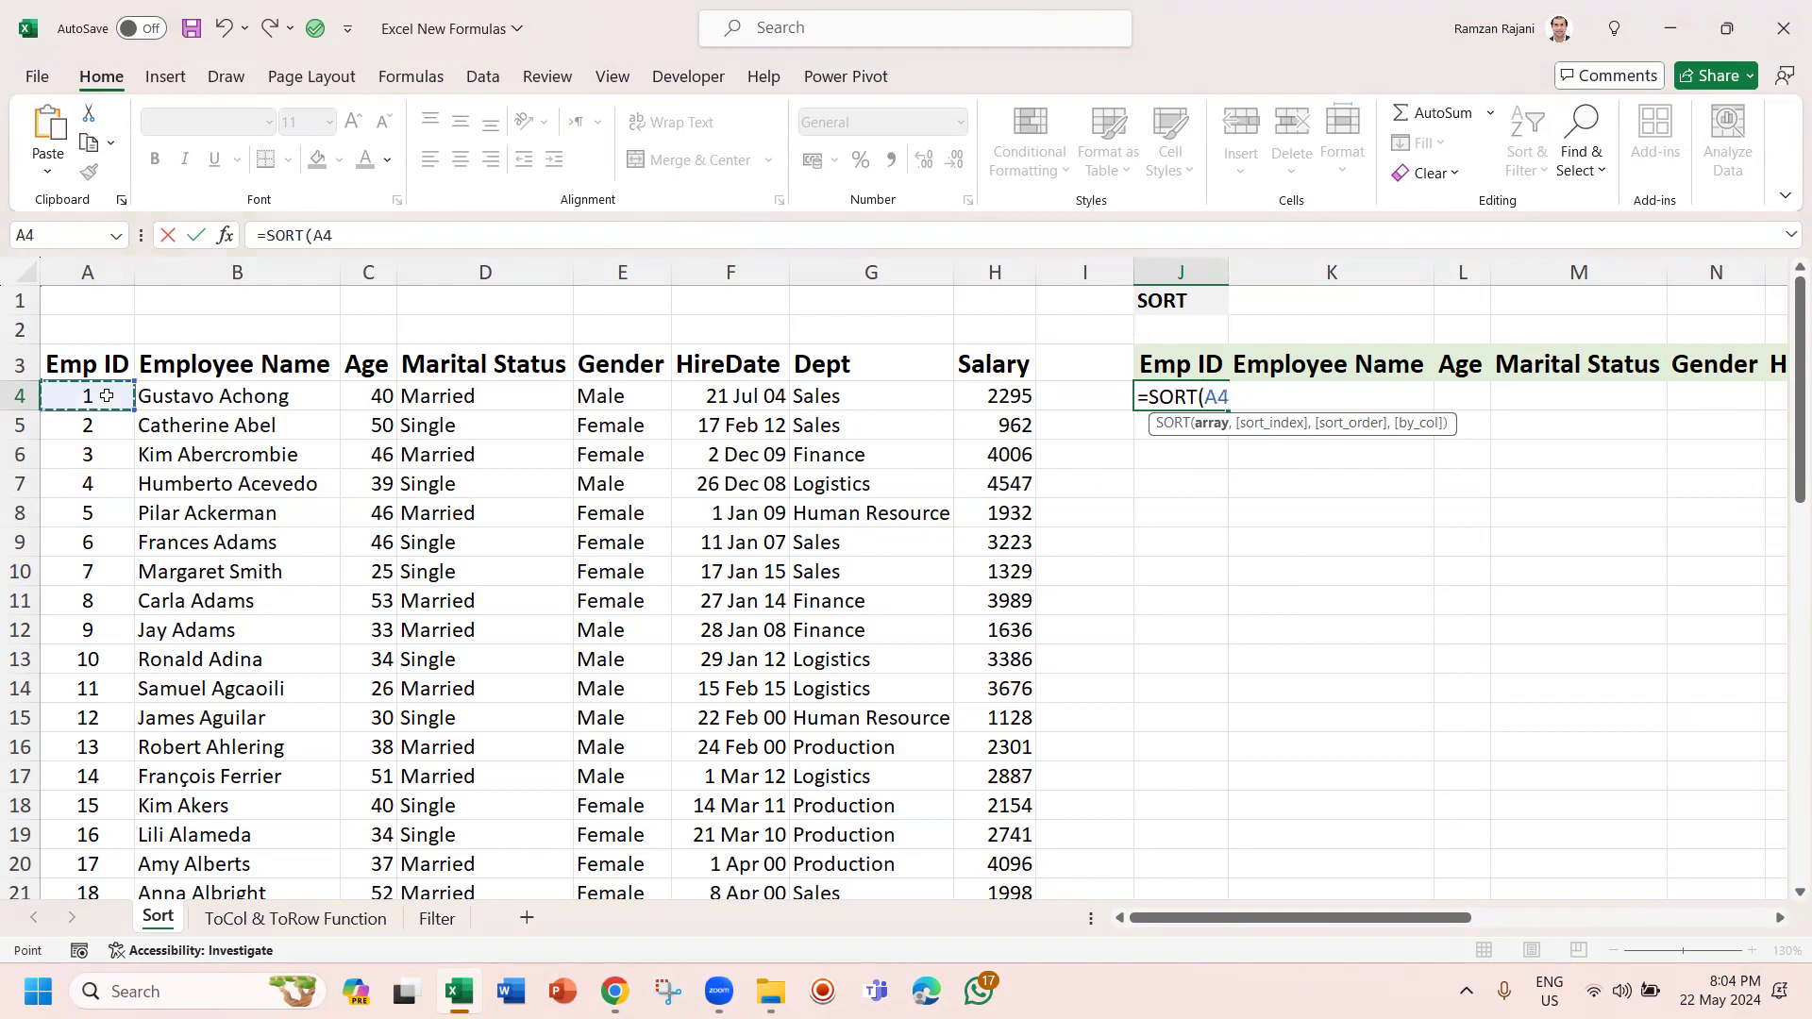
{"action": "key", "text": "ctrl+shift+Right"}
{"action": "key", "text": "ctrl+shift+Down"}
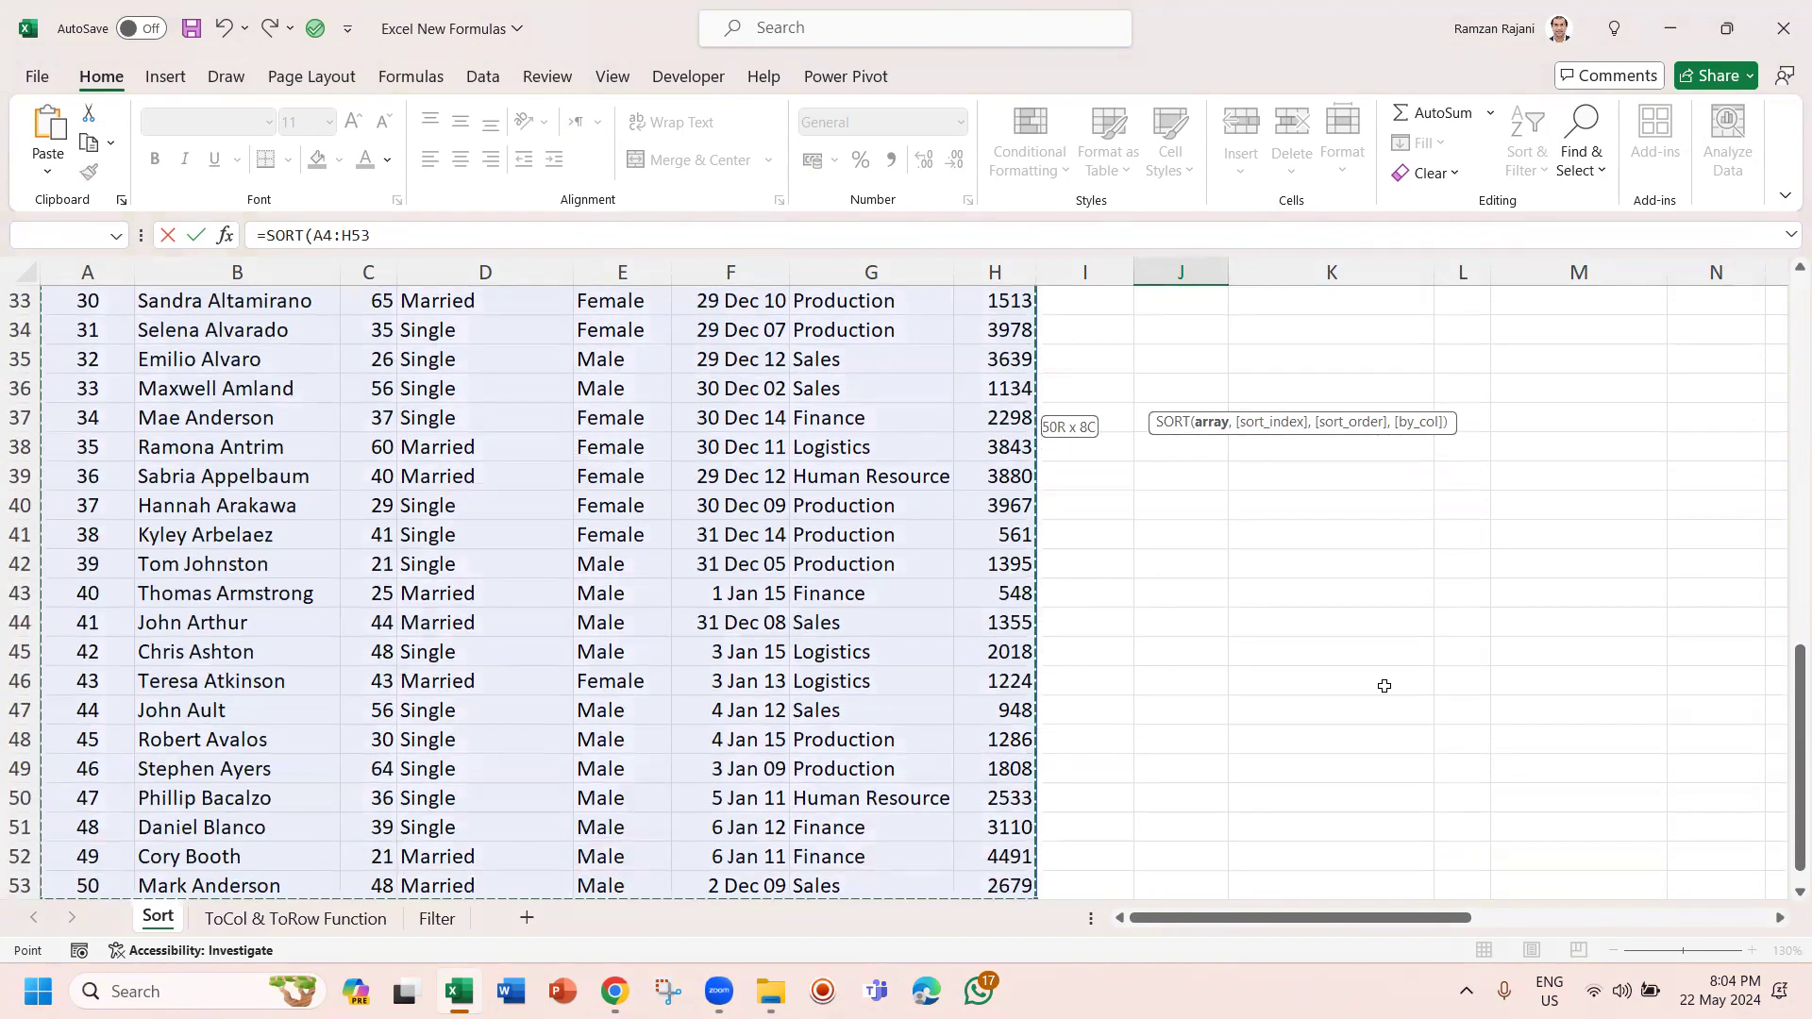
{"action": "left_click_drag", "start_coordinate": [1784, 689], "coordinate": [1784, 700]}
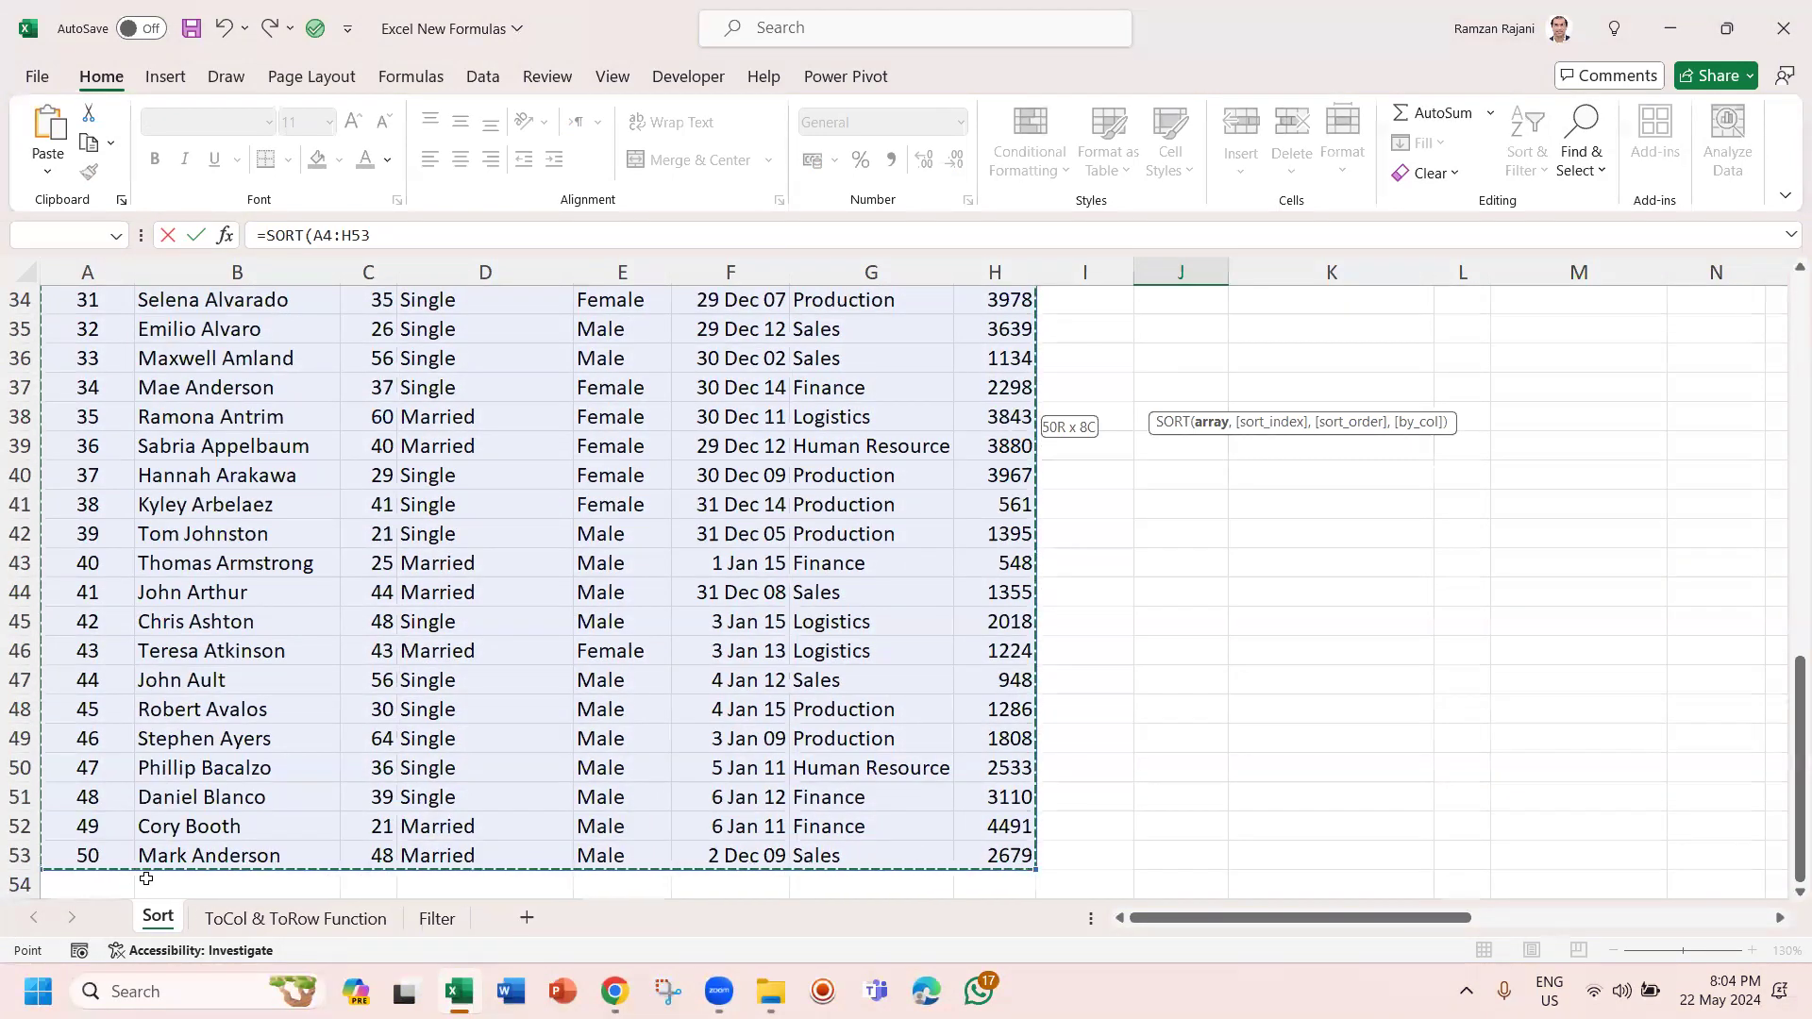
{"action": "key", "text": "Escape"}
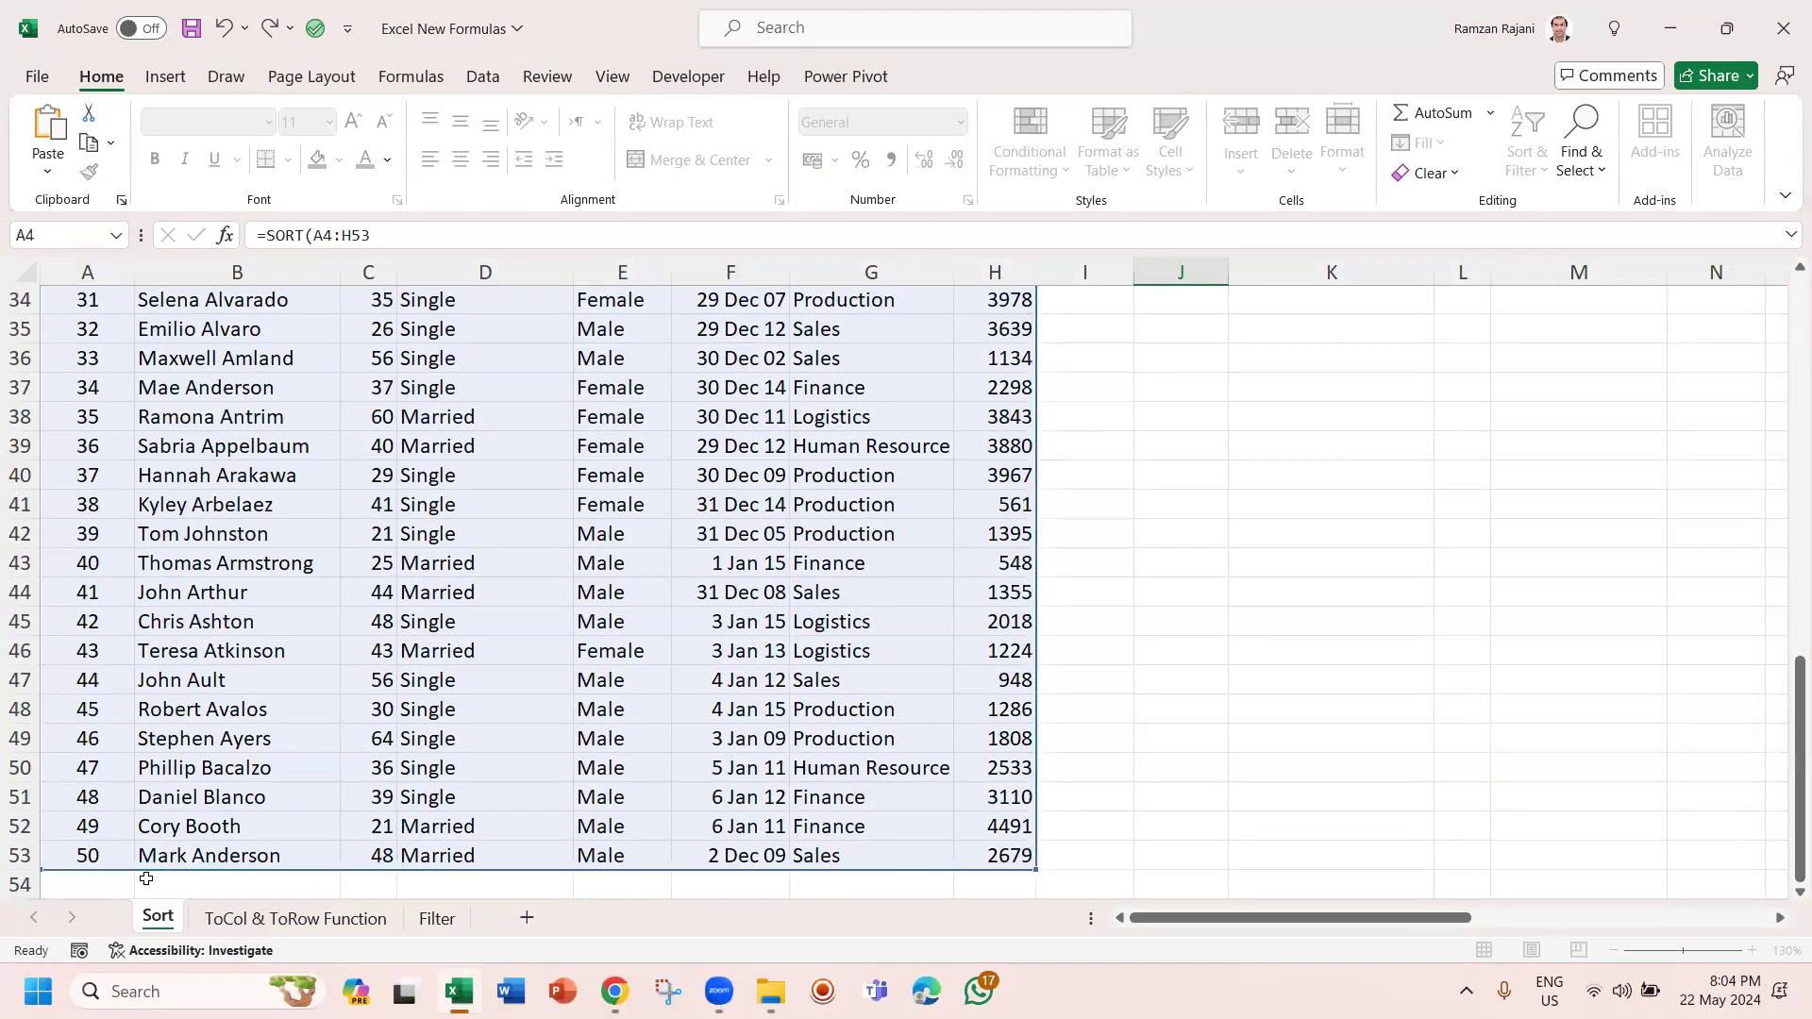
Convert the employee data in A3:H53 into an Excel table with its first row as headers.
{"action": "scroll", "coordinate": [146, 880], "scroll_direction": "up", "scroll_amount": 1}
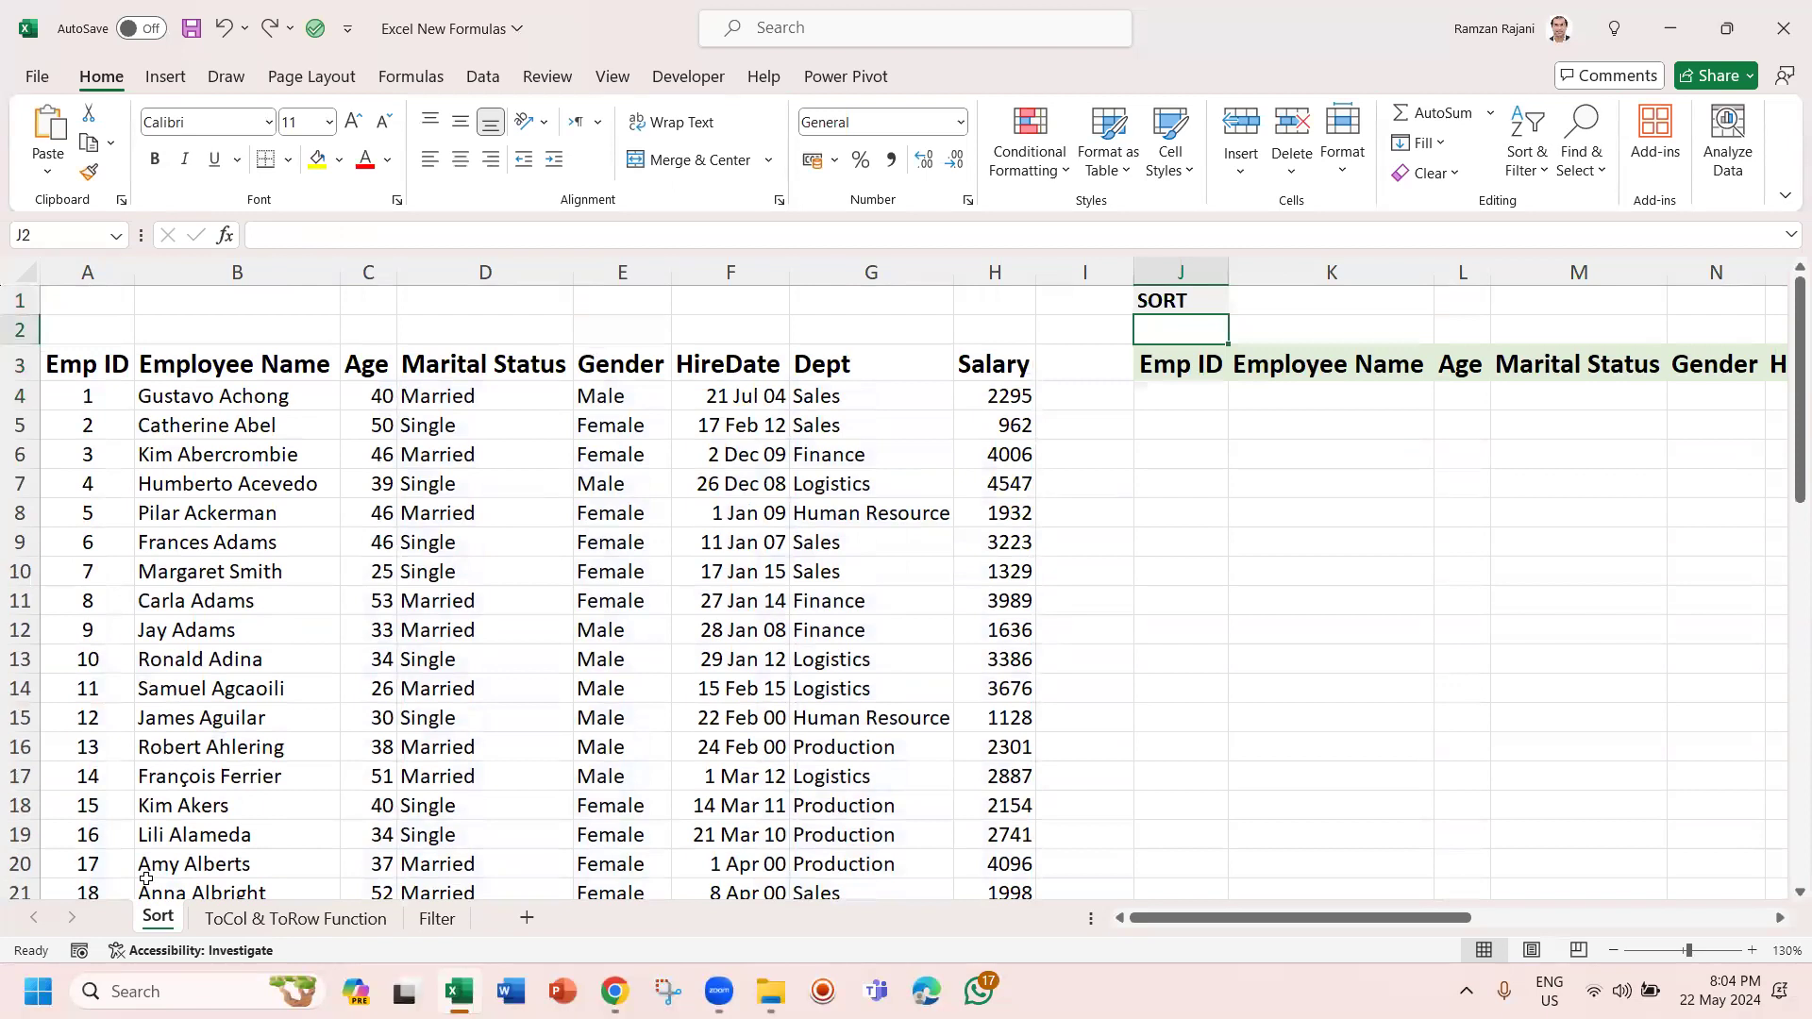
{"action": "key", "text": "Left"}
{"action": "key", "text": "Left"}
{"action": "key", "text": "Left"}
{"action": "key", "text": "Left"}
{"action": "key", "text": "Left"}
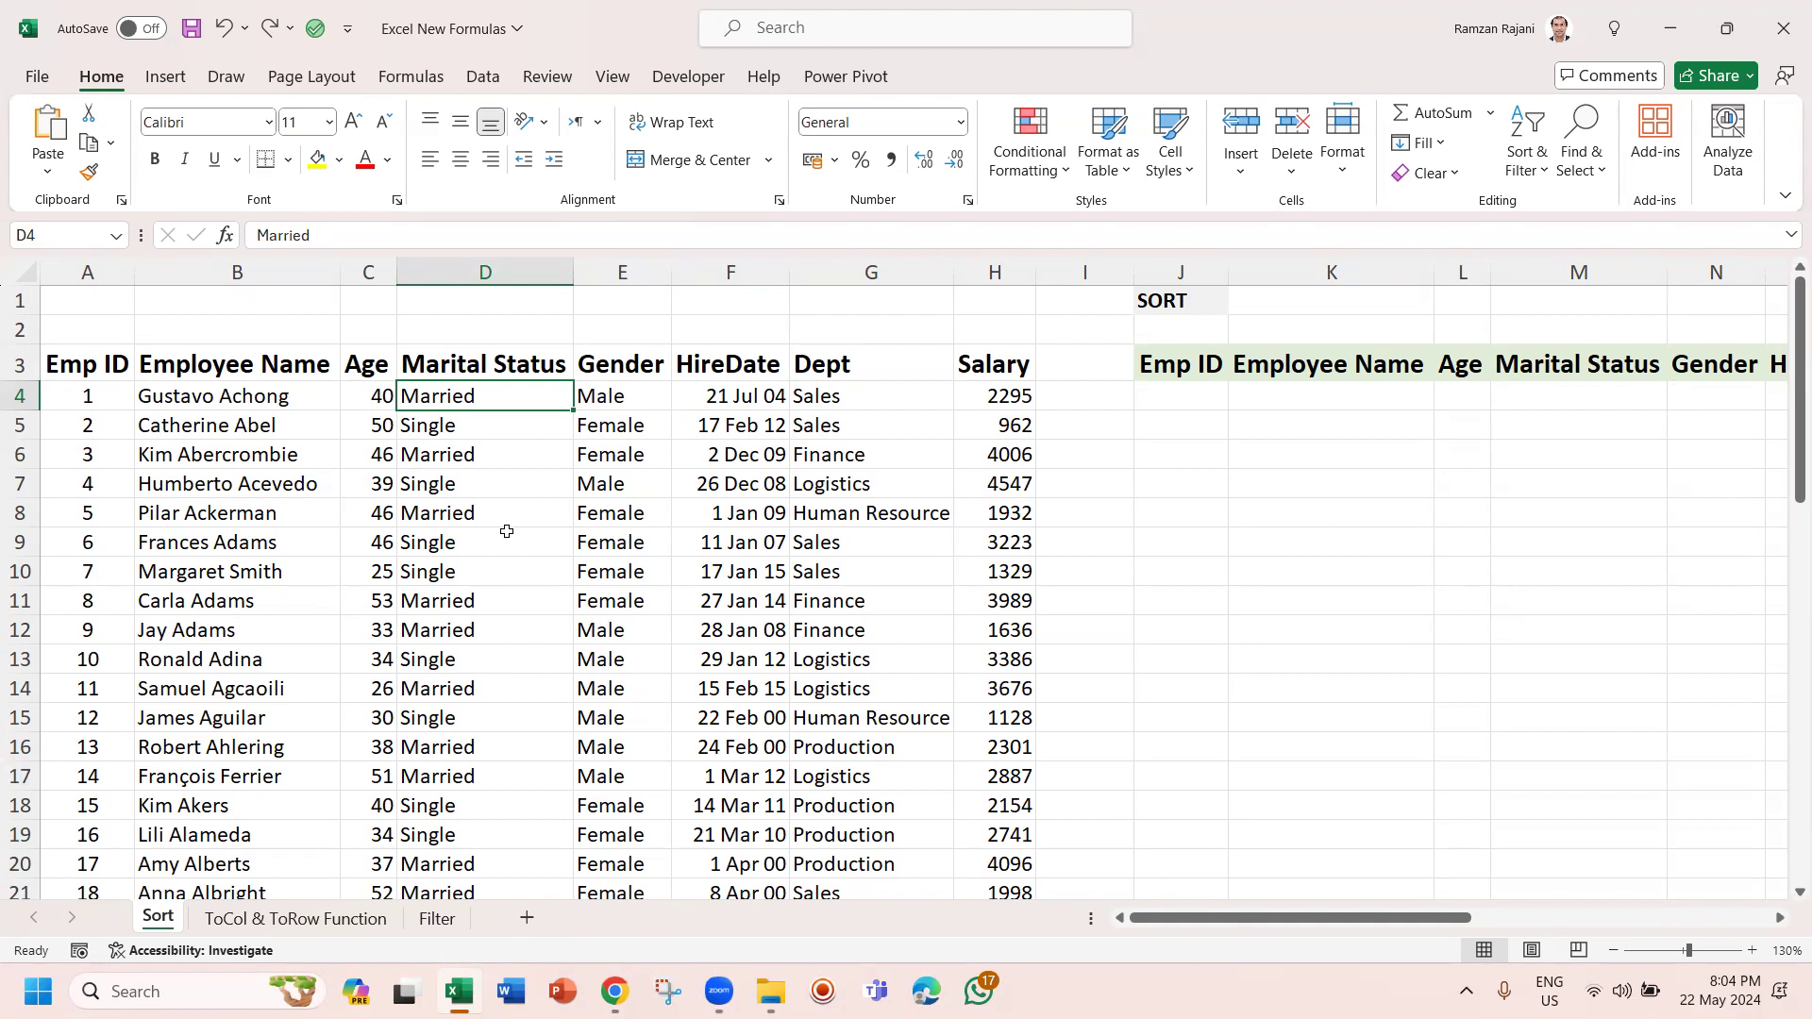
{"action": "scroll", "coordinate": [507, 532], "scroll_direction": "down", "scroll_amount": 1}
{"action": "key", "text": "ctrl+t"}
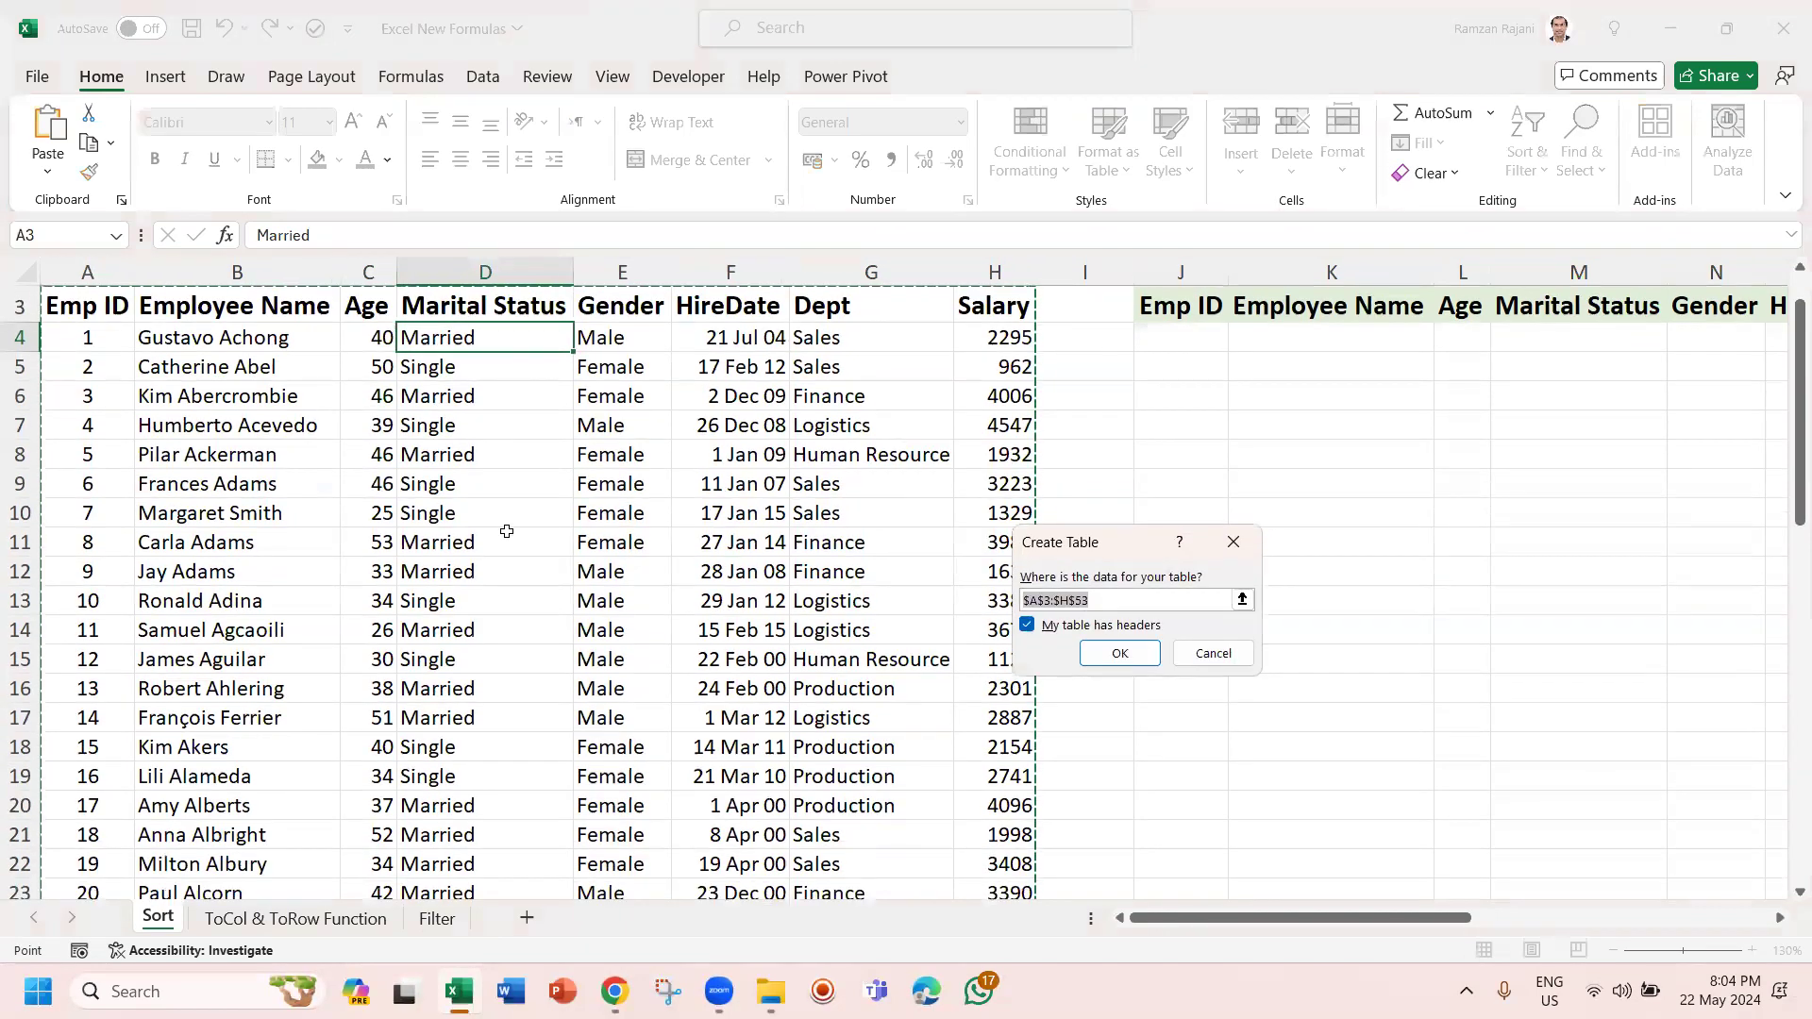
{"action": "left_click", "coordinate": [1109, 653]}
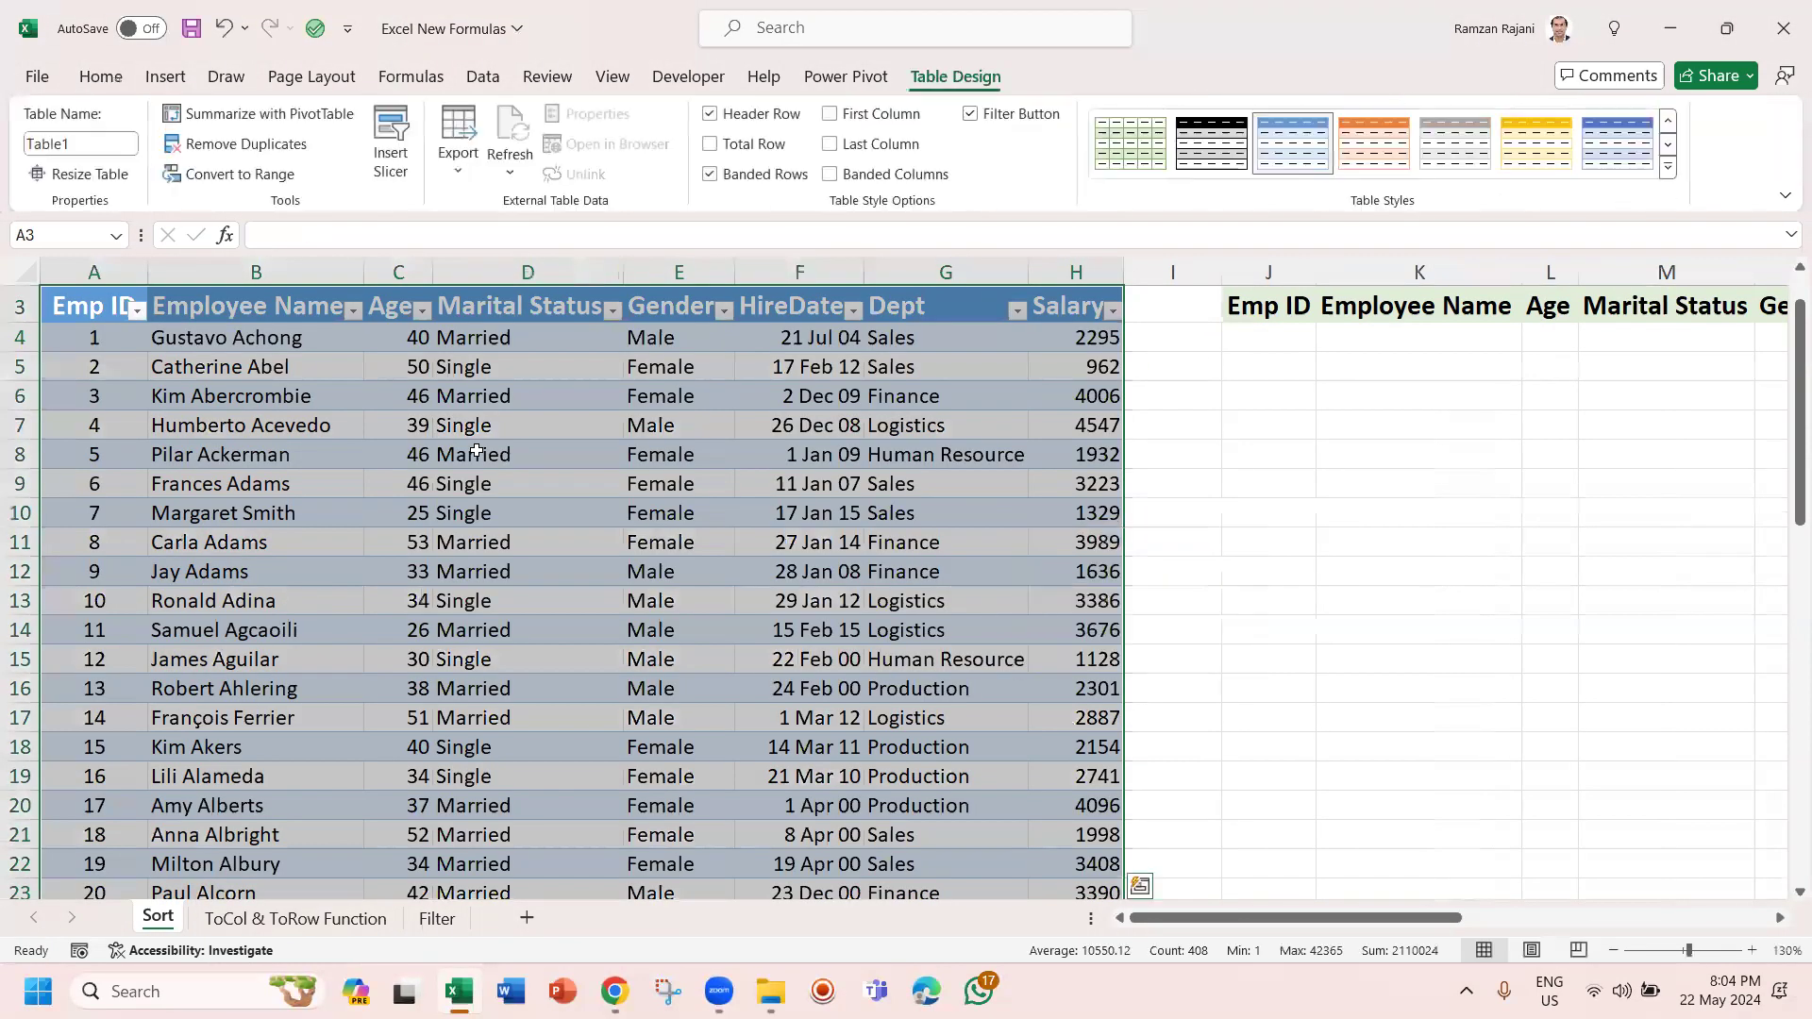
{"action": "left_click", "coordinate": [426, 454]}
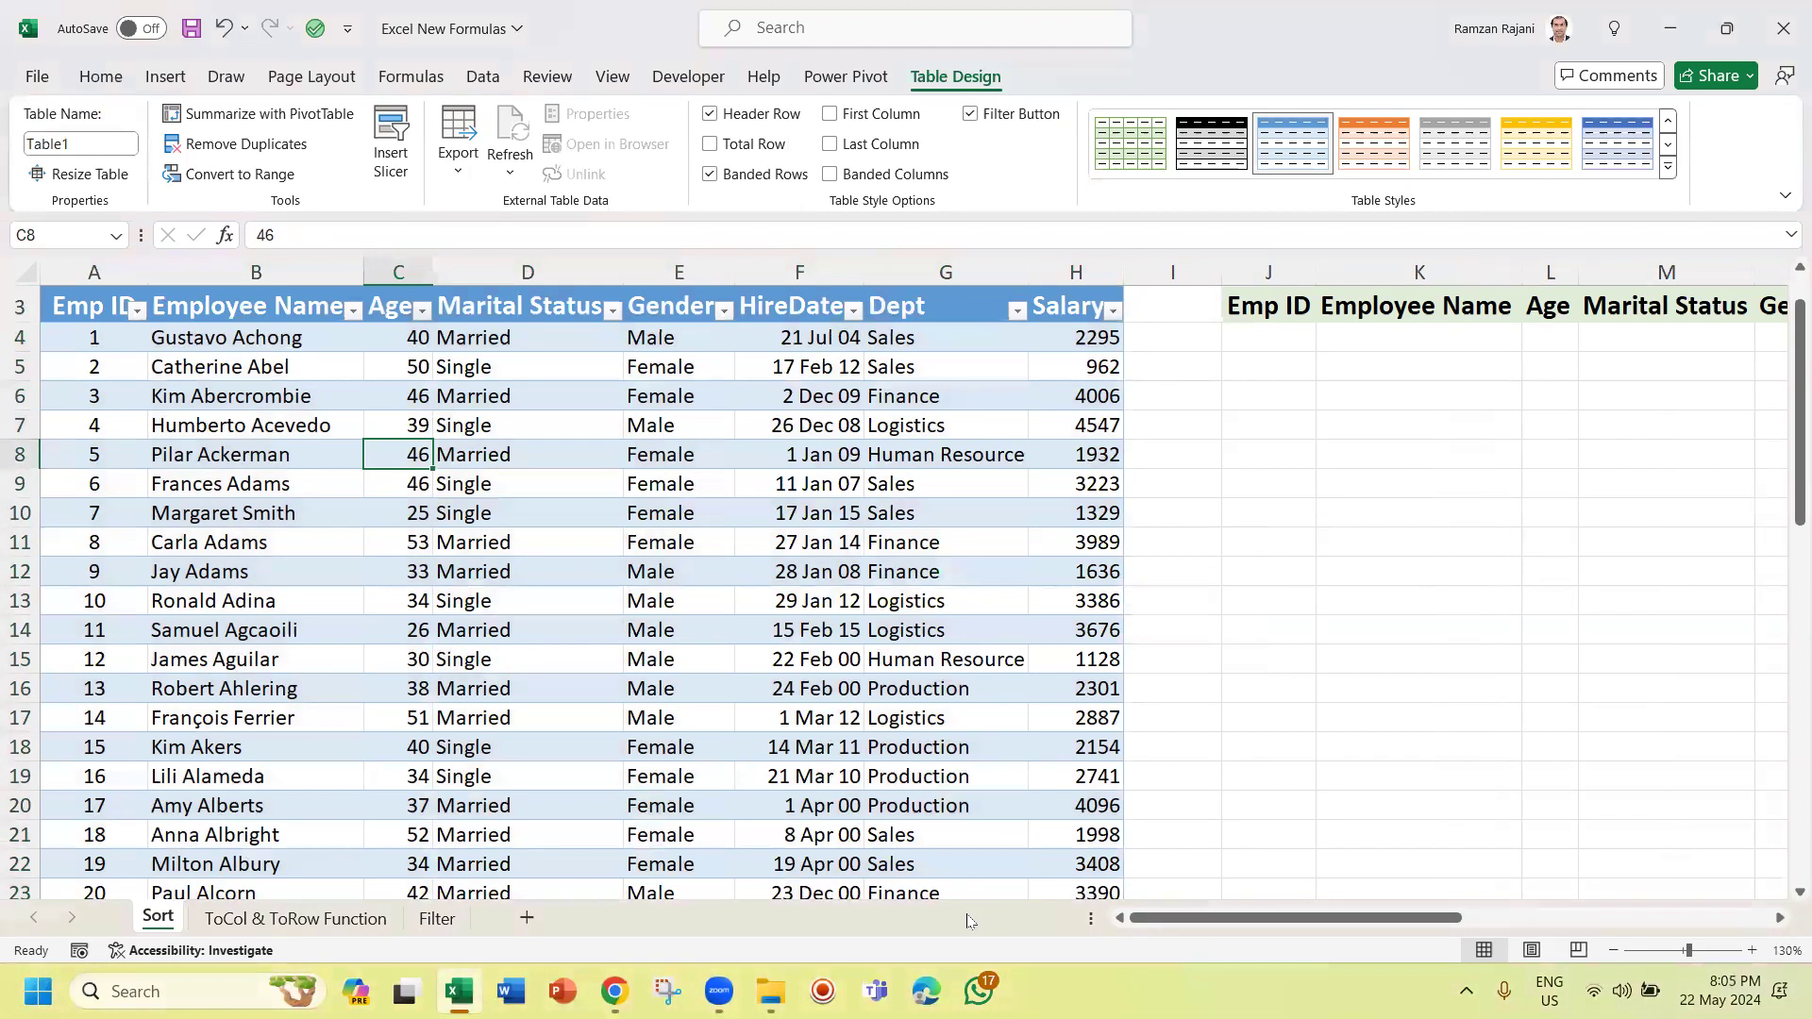
{"action": "left_click", "coordinate": [532, 449]}
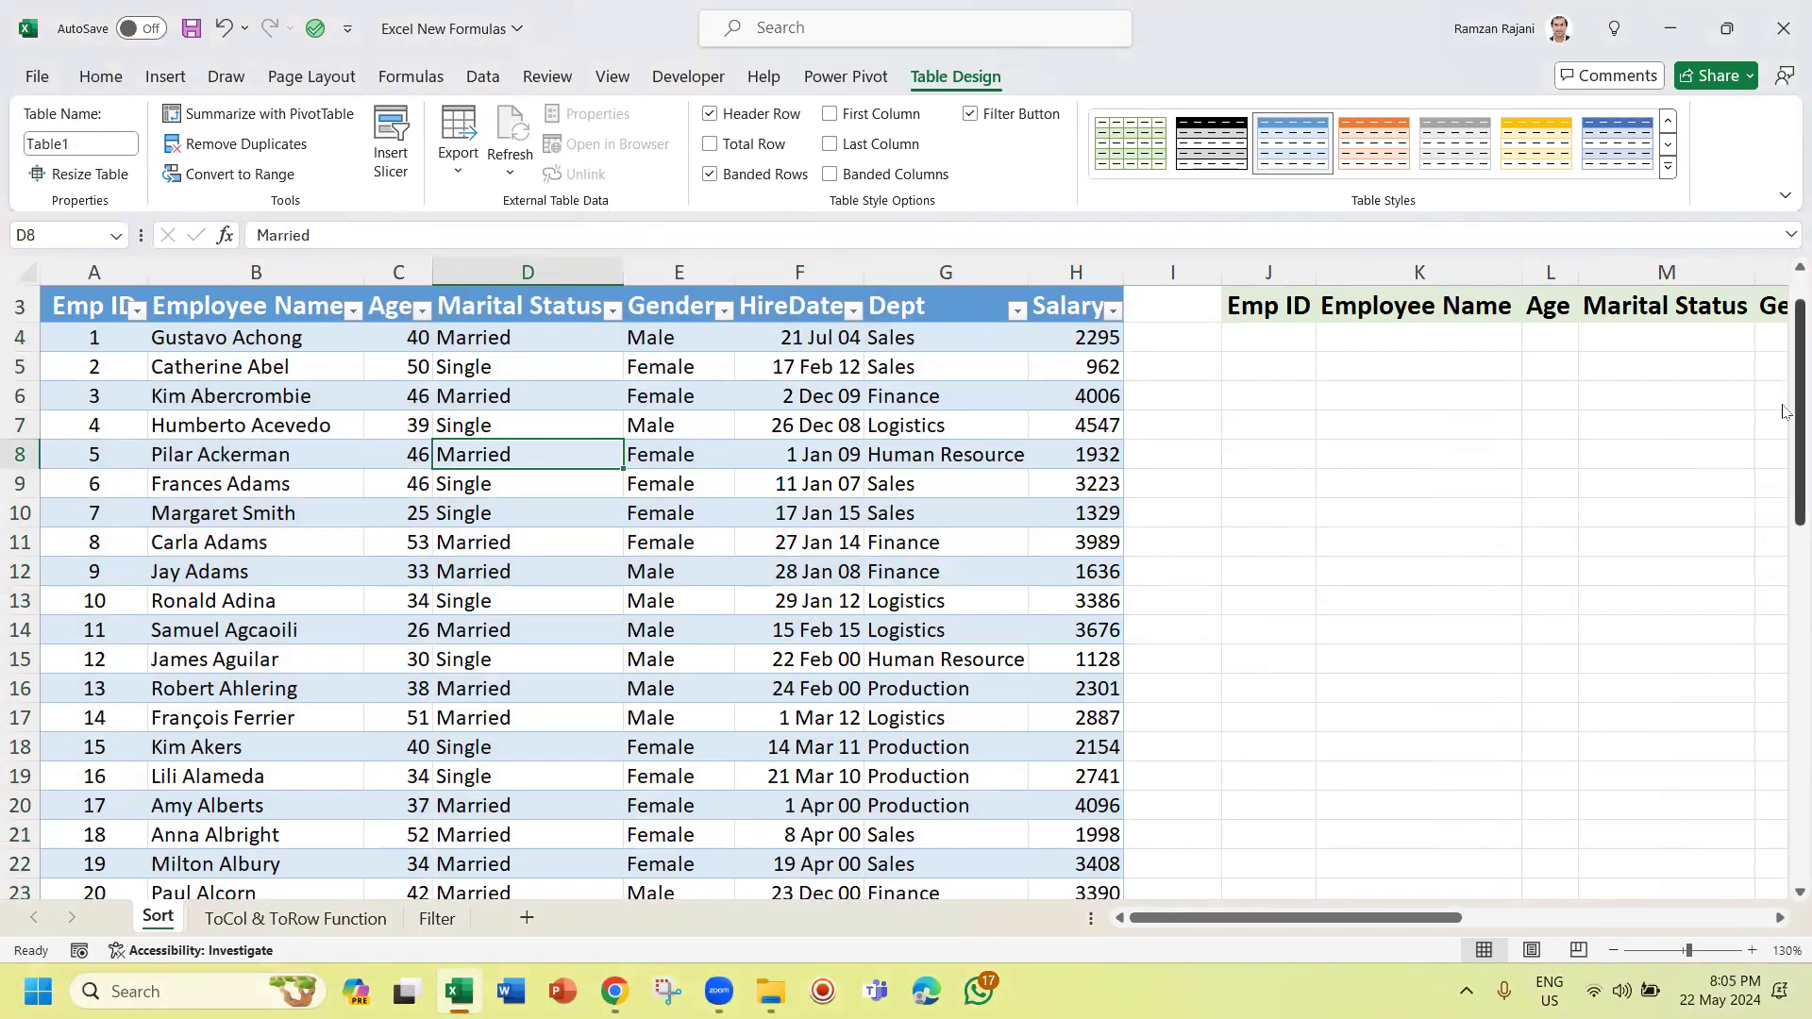
Enter =SORT(Table1,1,-1) in J4 to list the employee table by Emp ID in descending order.
{"action": "scroll", "coordinate": [1786, 411], "scroll_direction": "up", "scroll_amount": 1}
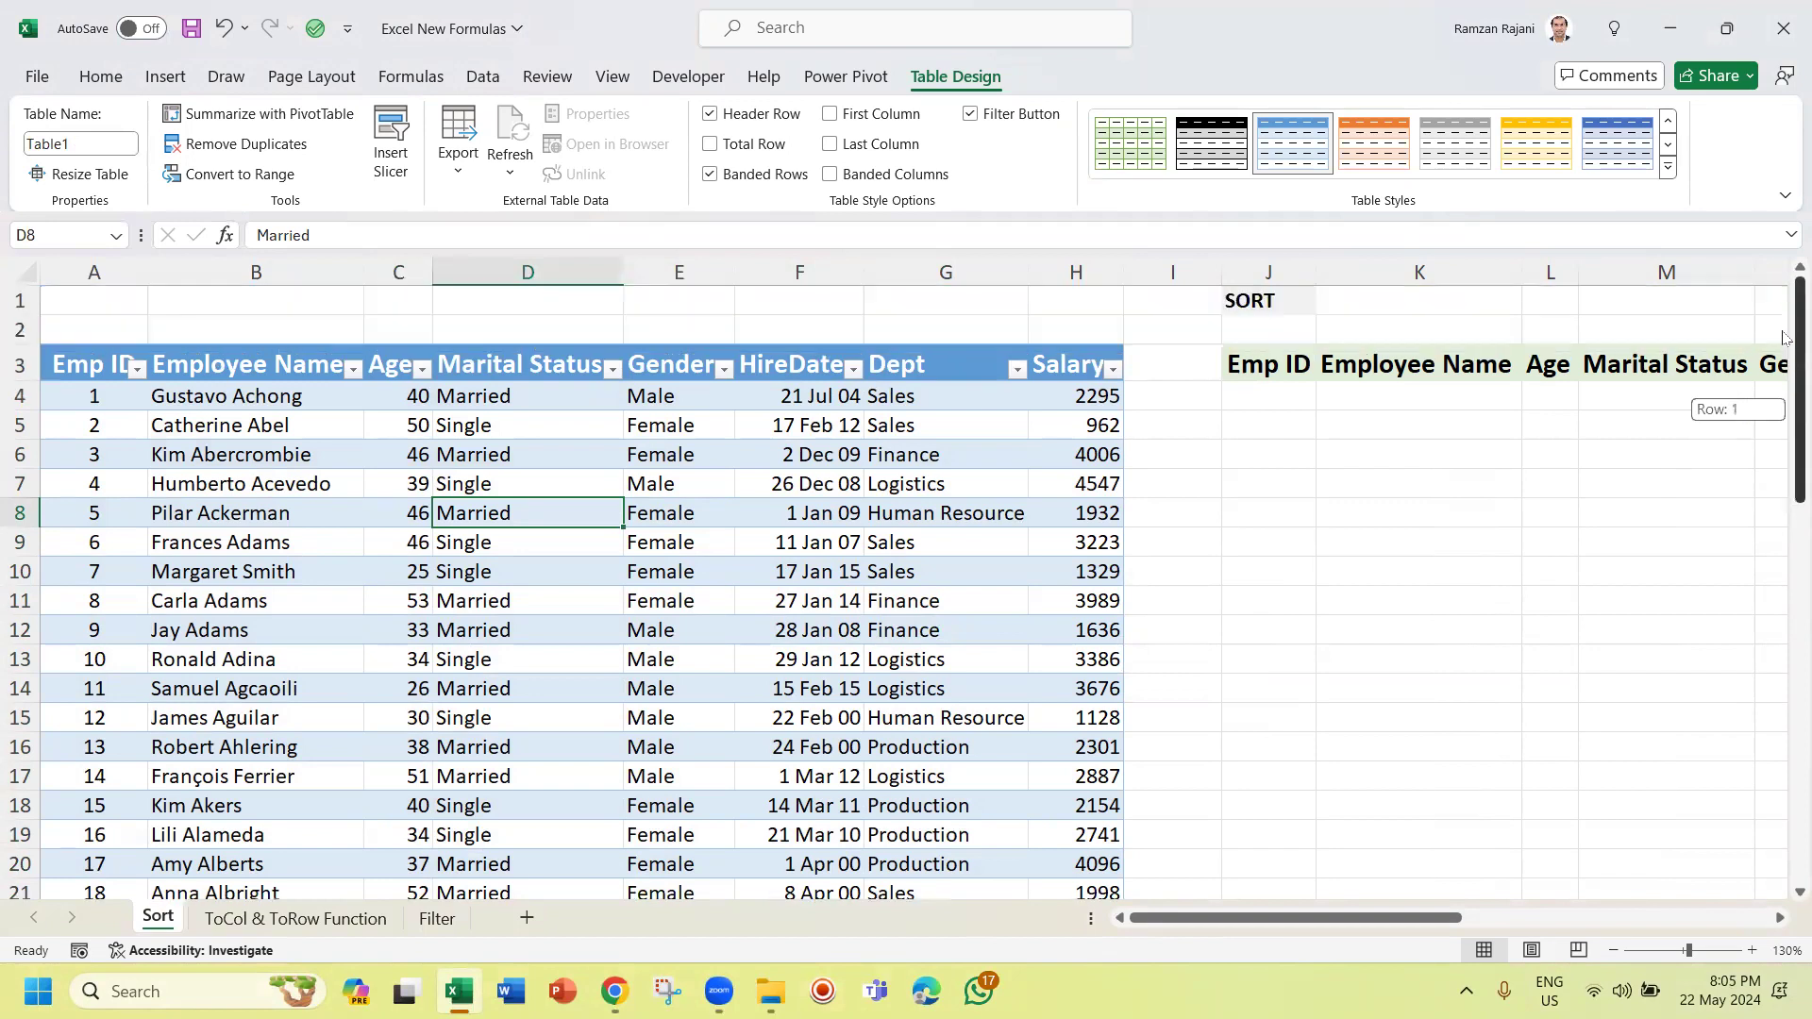
{"action": "left_click", "coordinate": [1280, 395]}
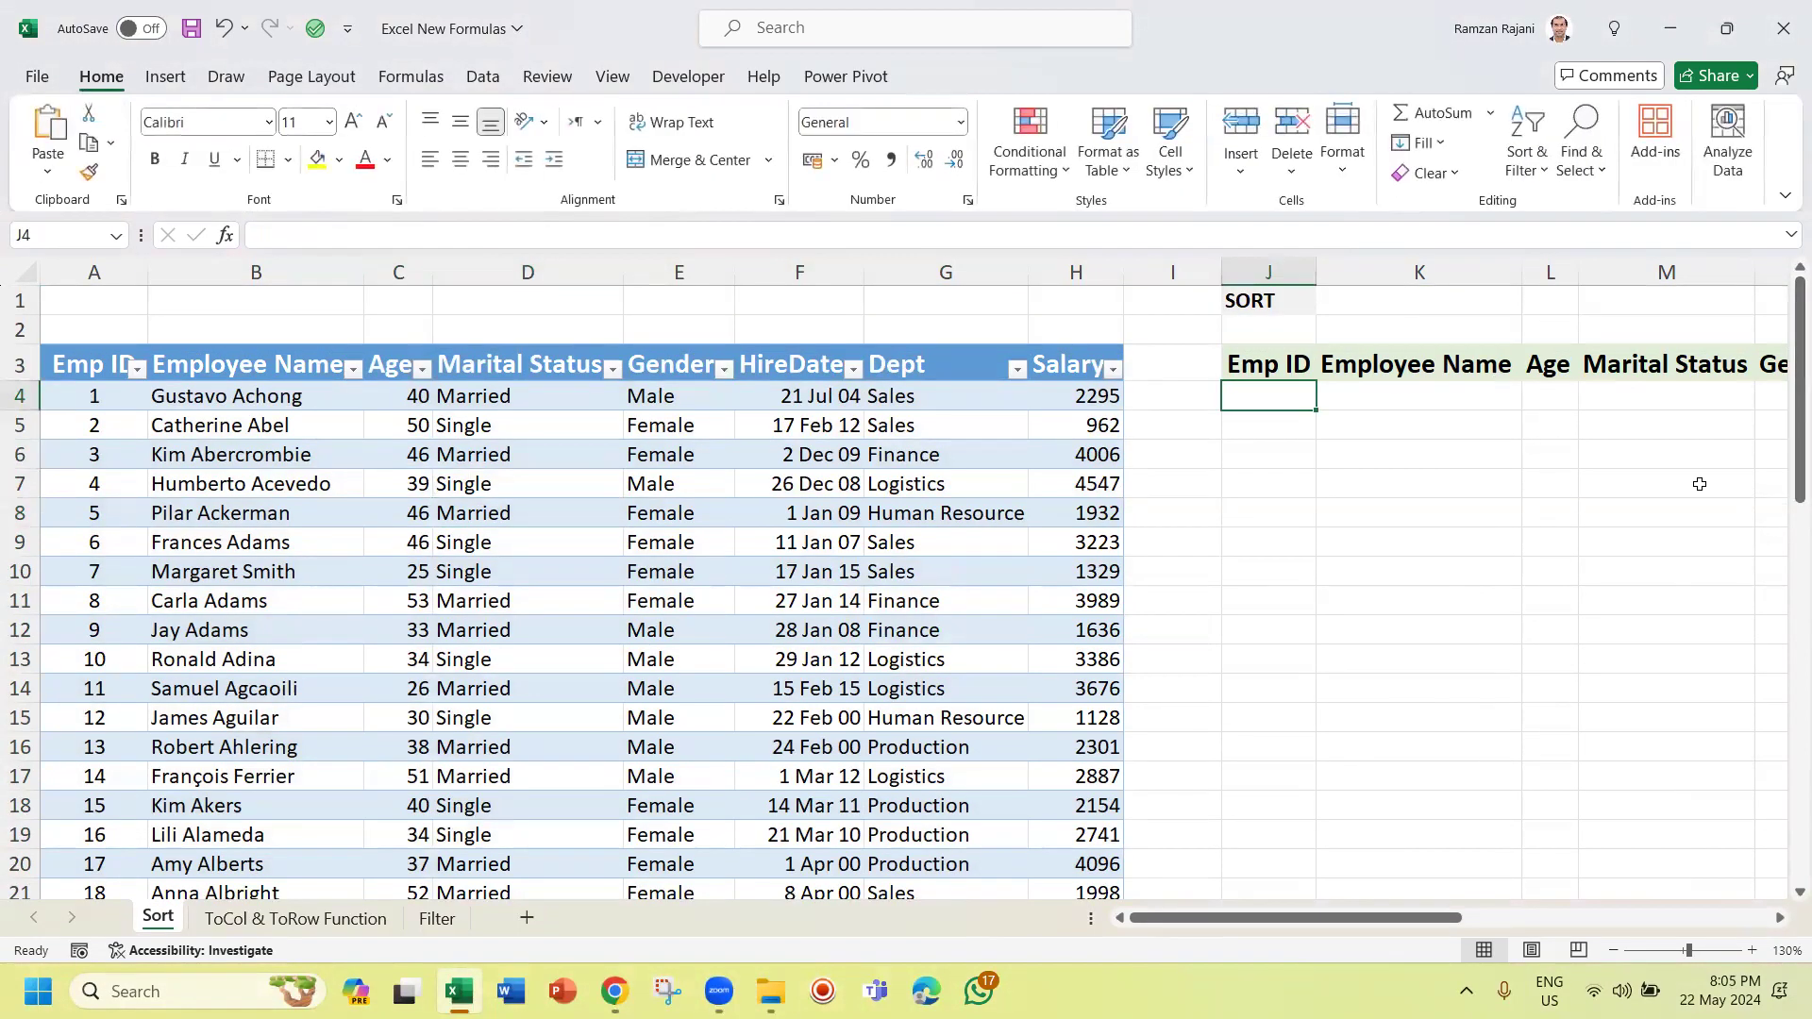
{"action": "type", "text": "=sor"}
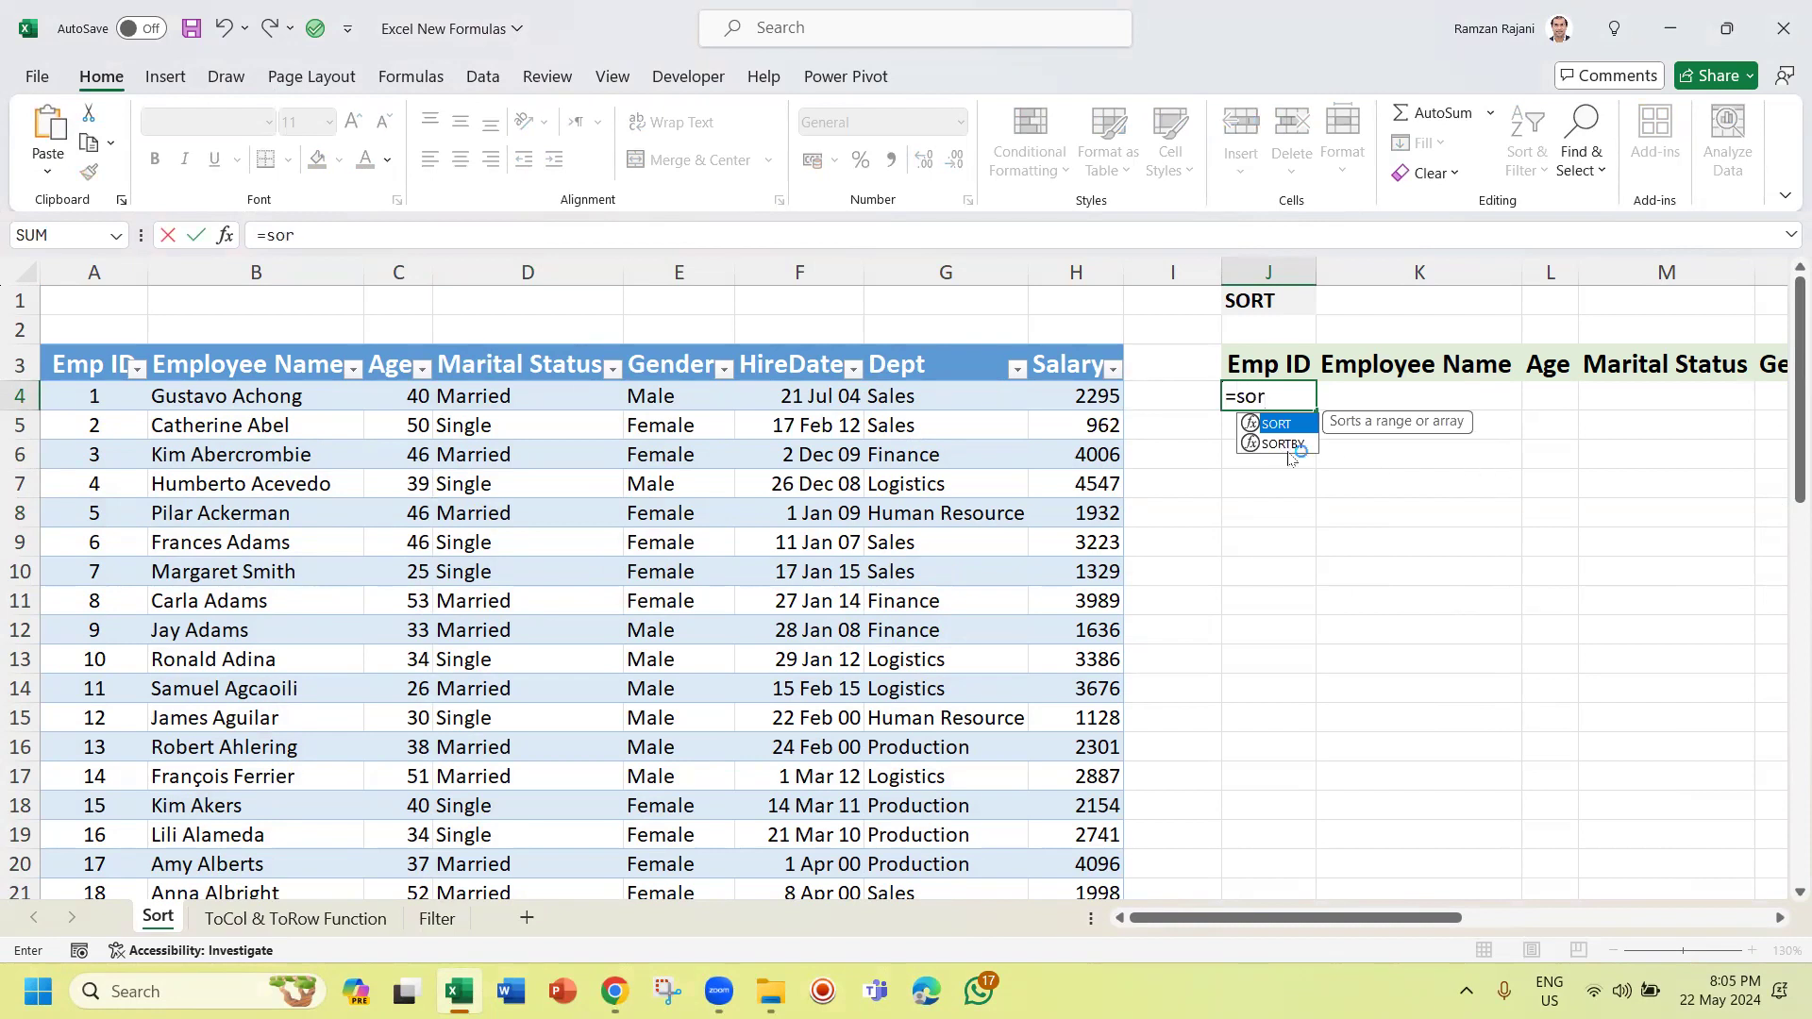
{"action": "key", "text": "Tab"}
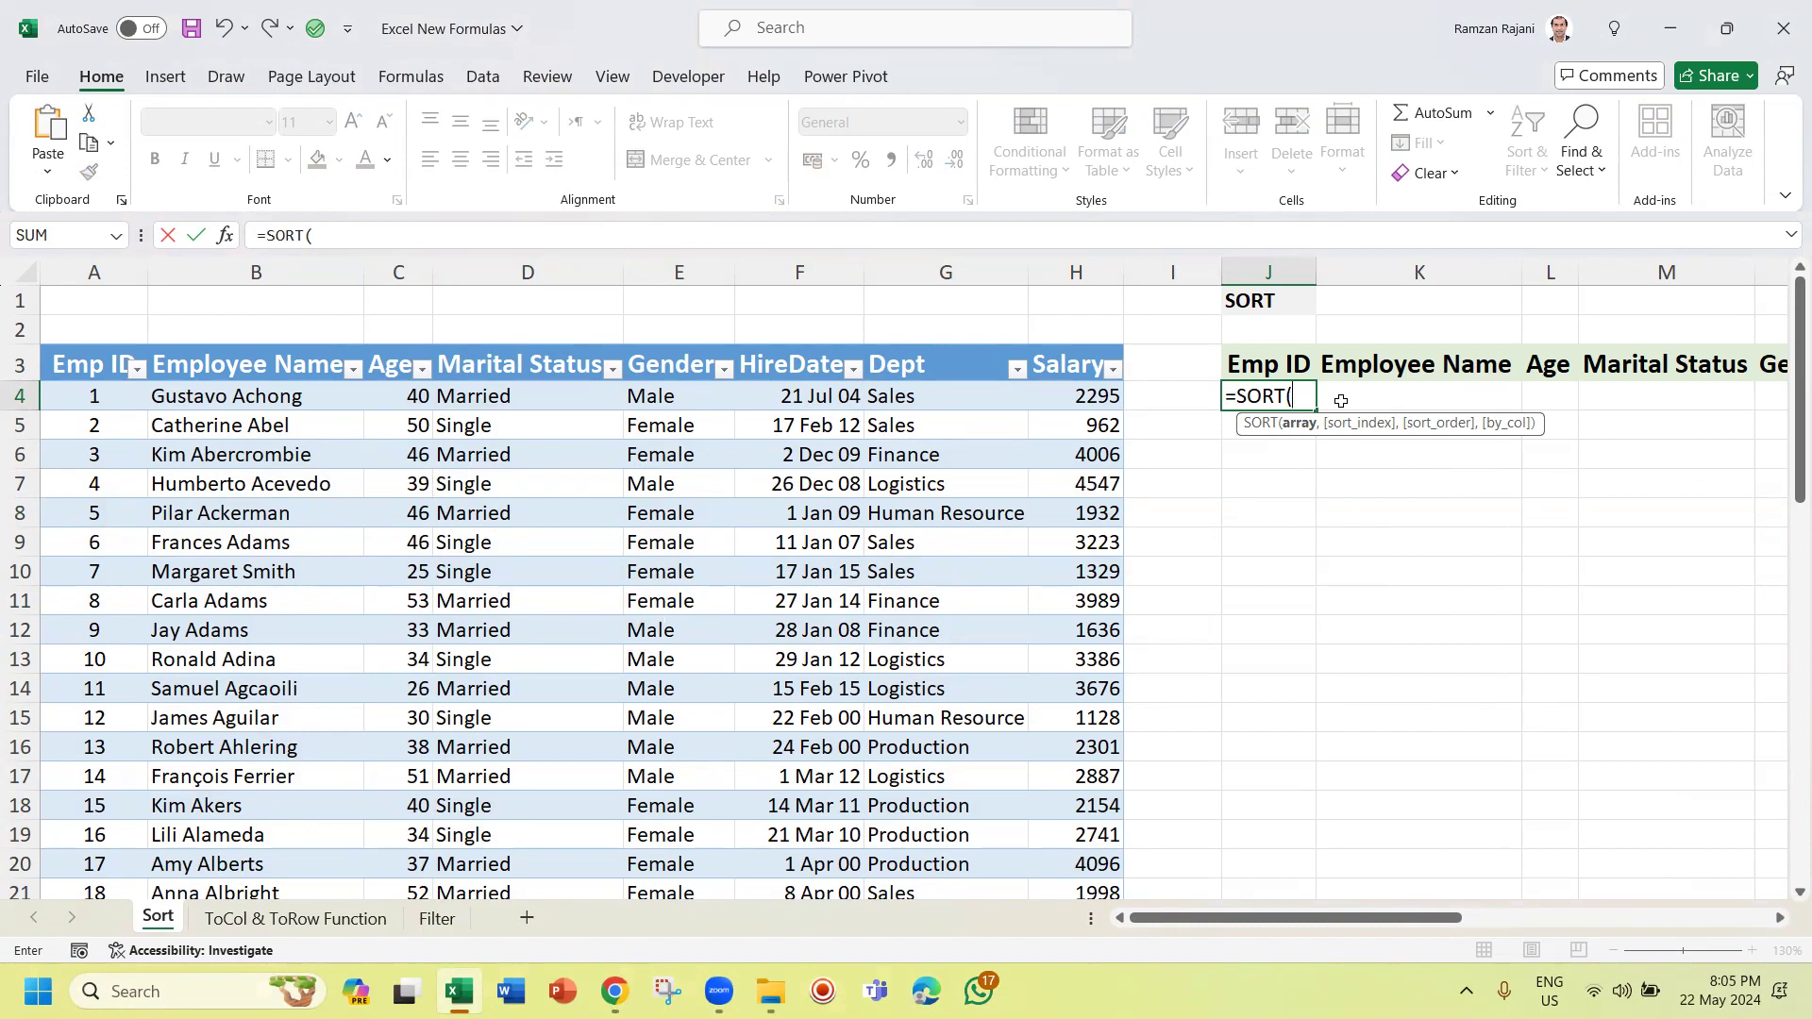
{"action": "type", "text": "ta"}
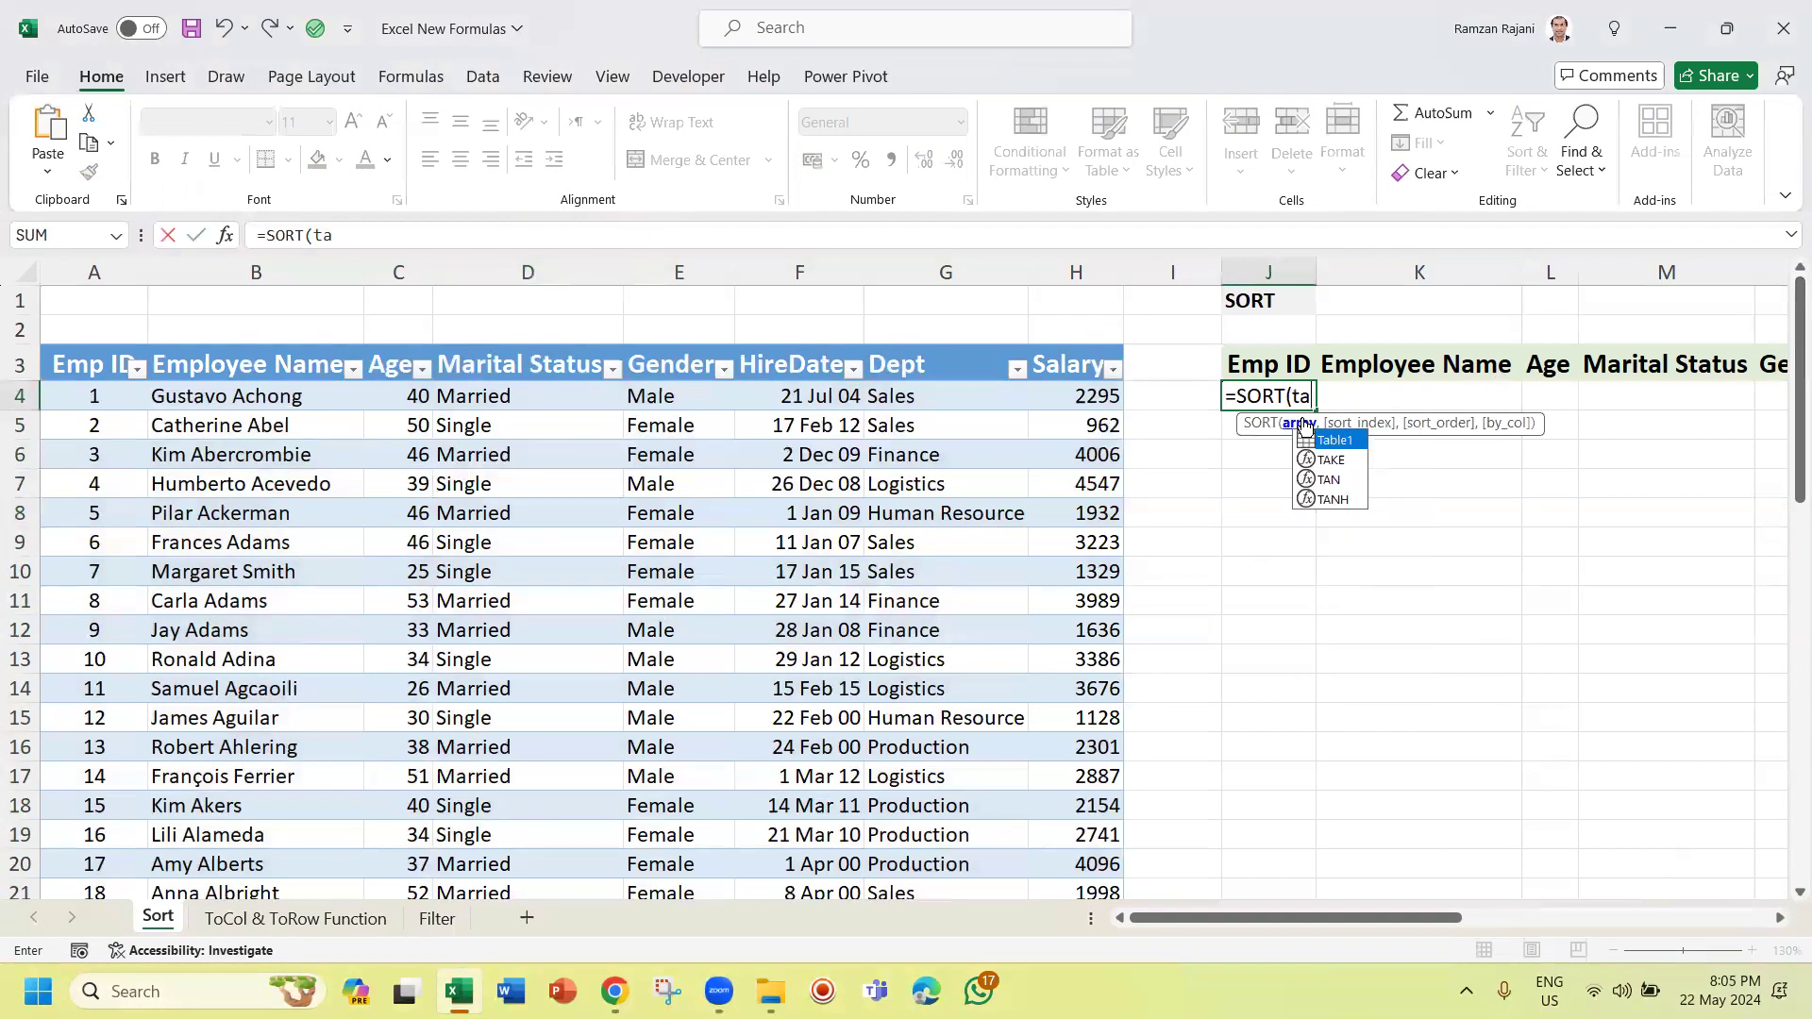
{"action": "key", "text": "Tab"}
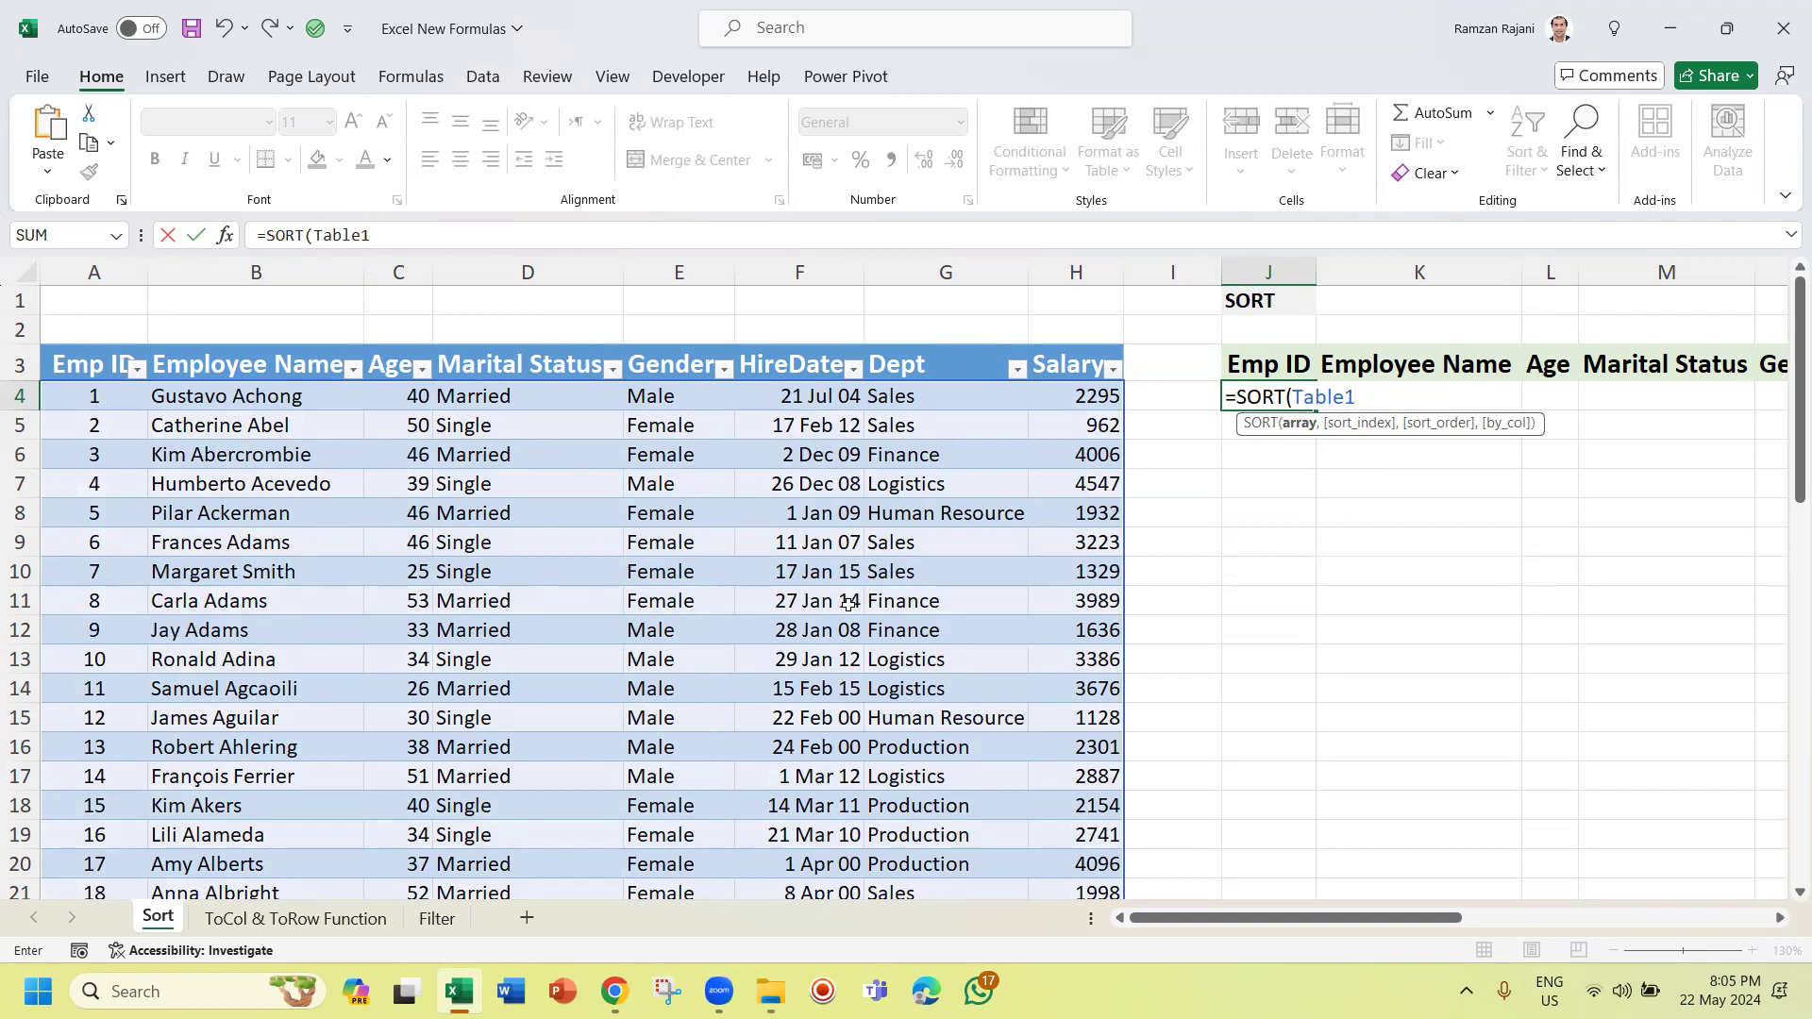
{"action": "type", "text": ",1"}
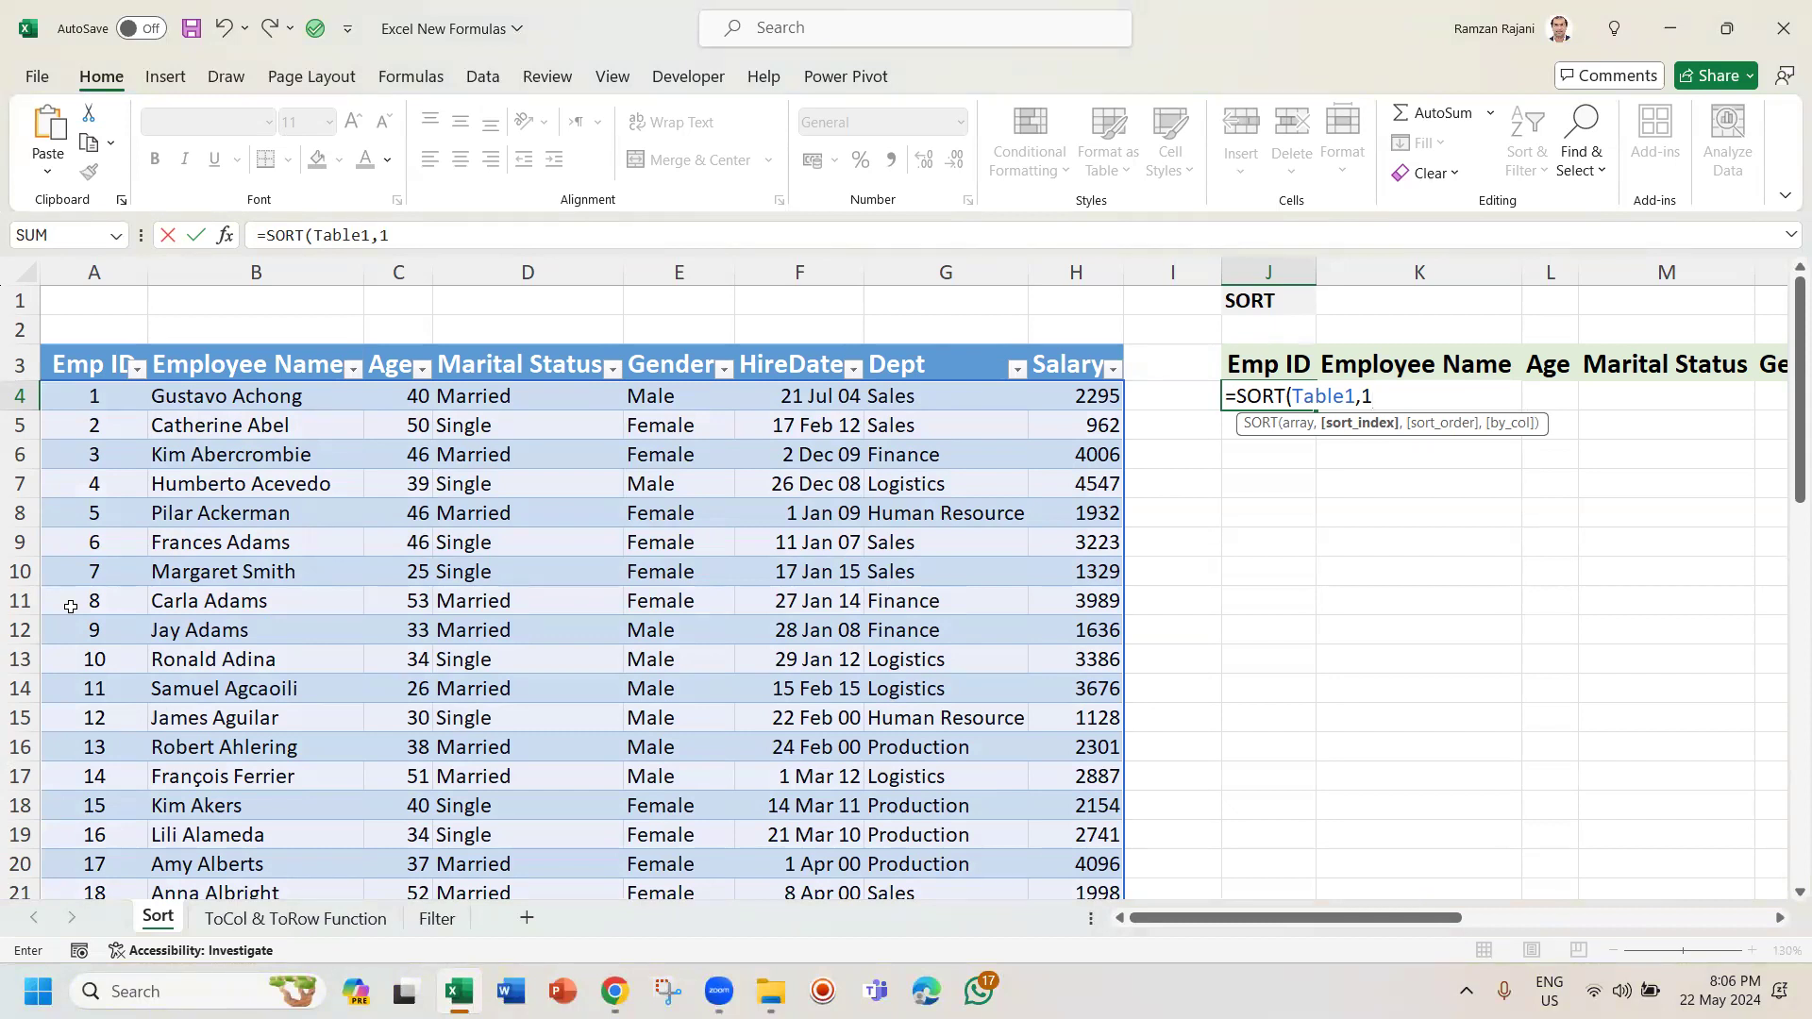
{"action": "type", "text": ","}
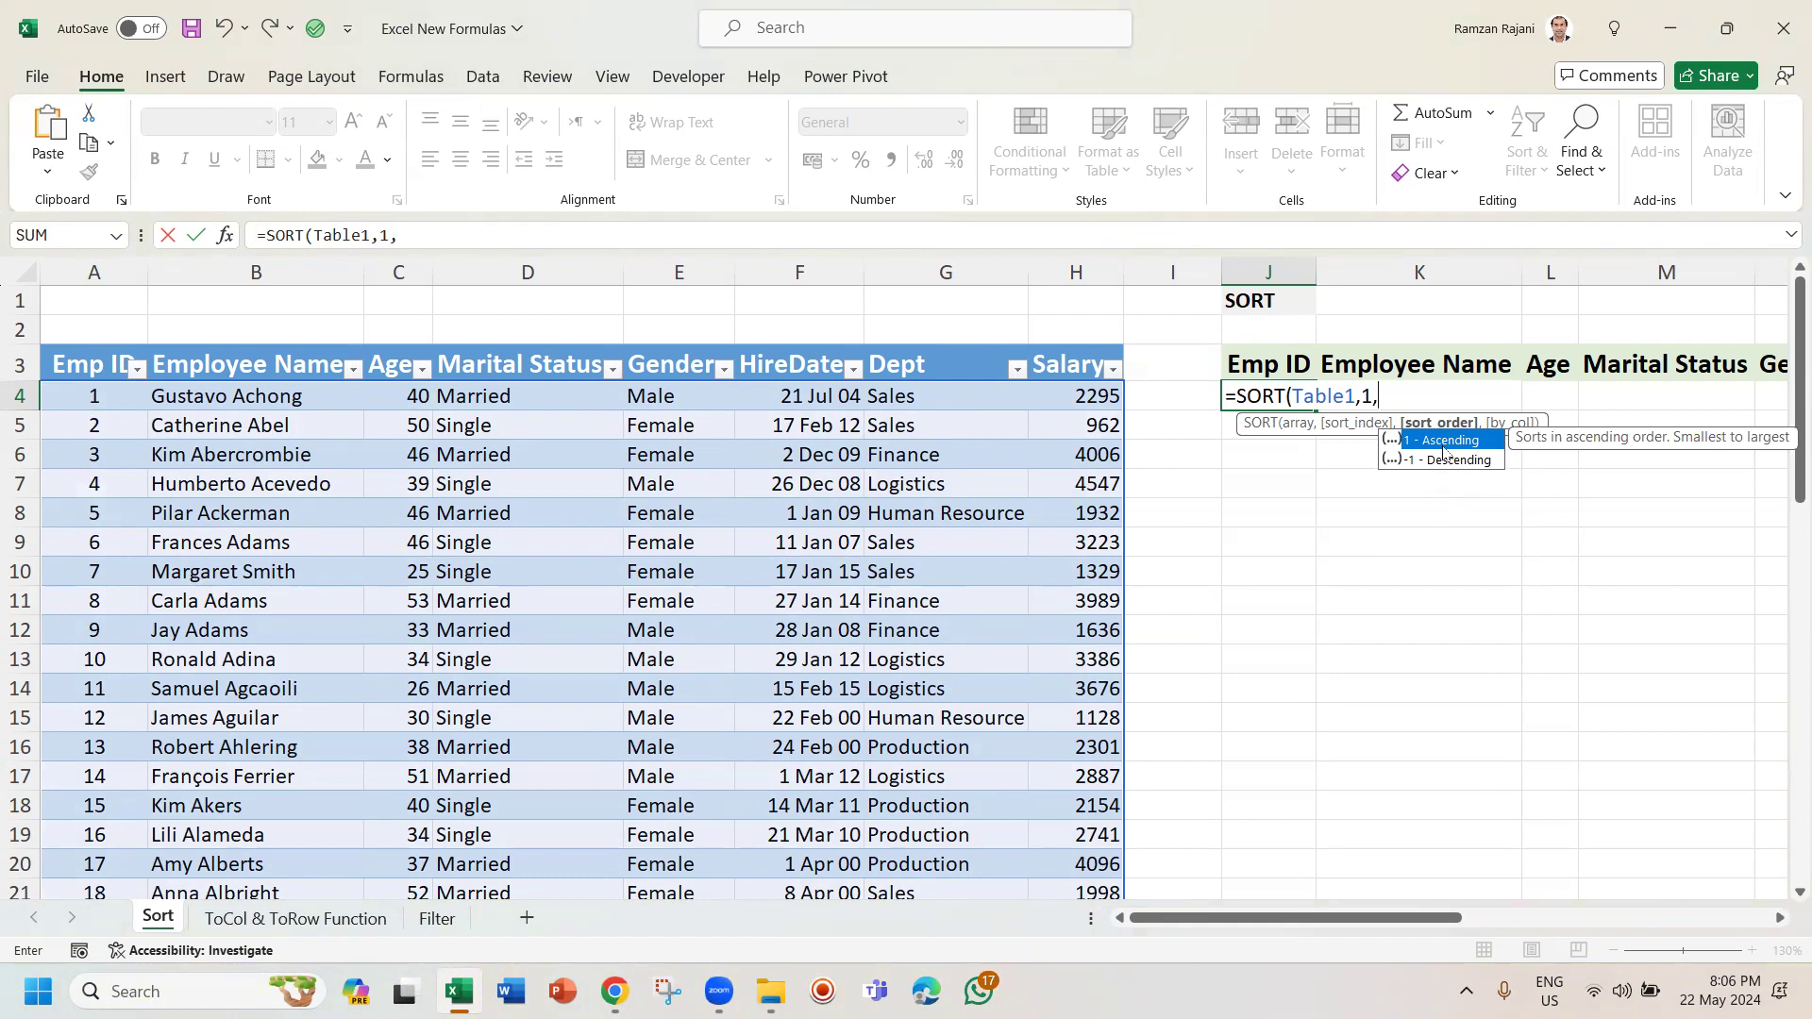
{"action": "left_click", "coordinate": [1441, 459]}
{"action": "double_click", "coordinate": [1441, 460]}
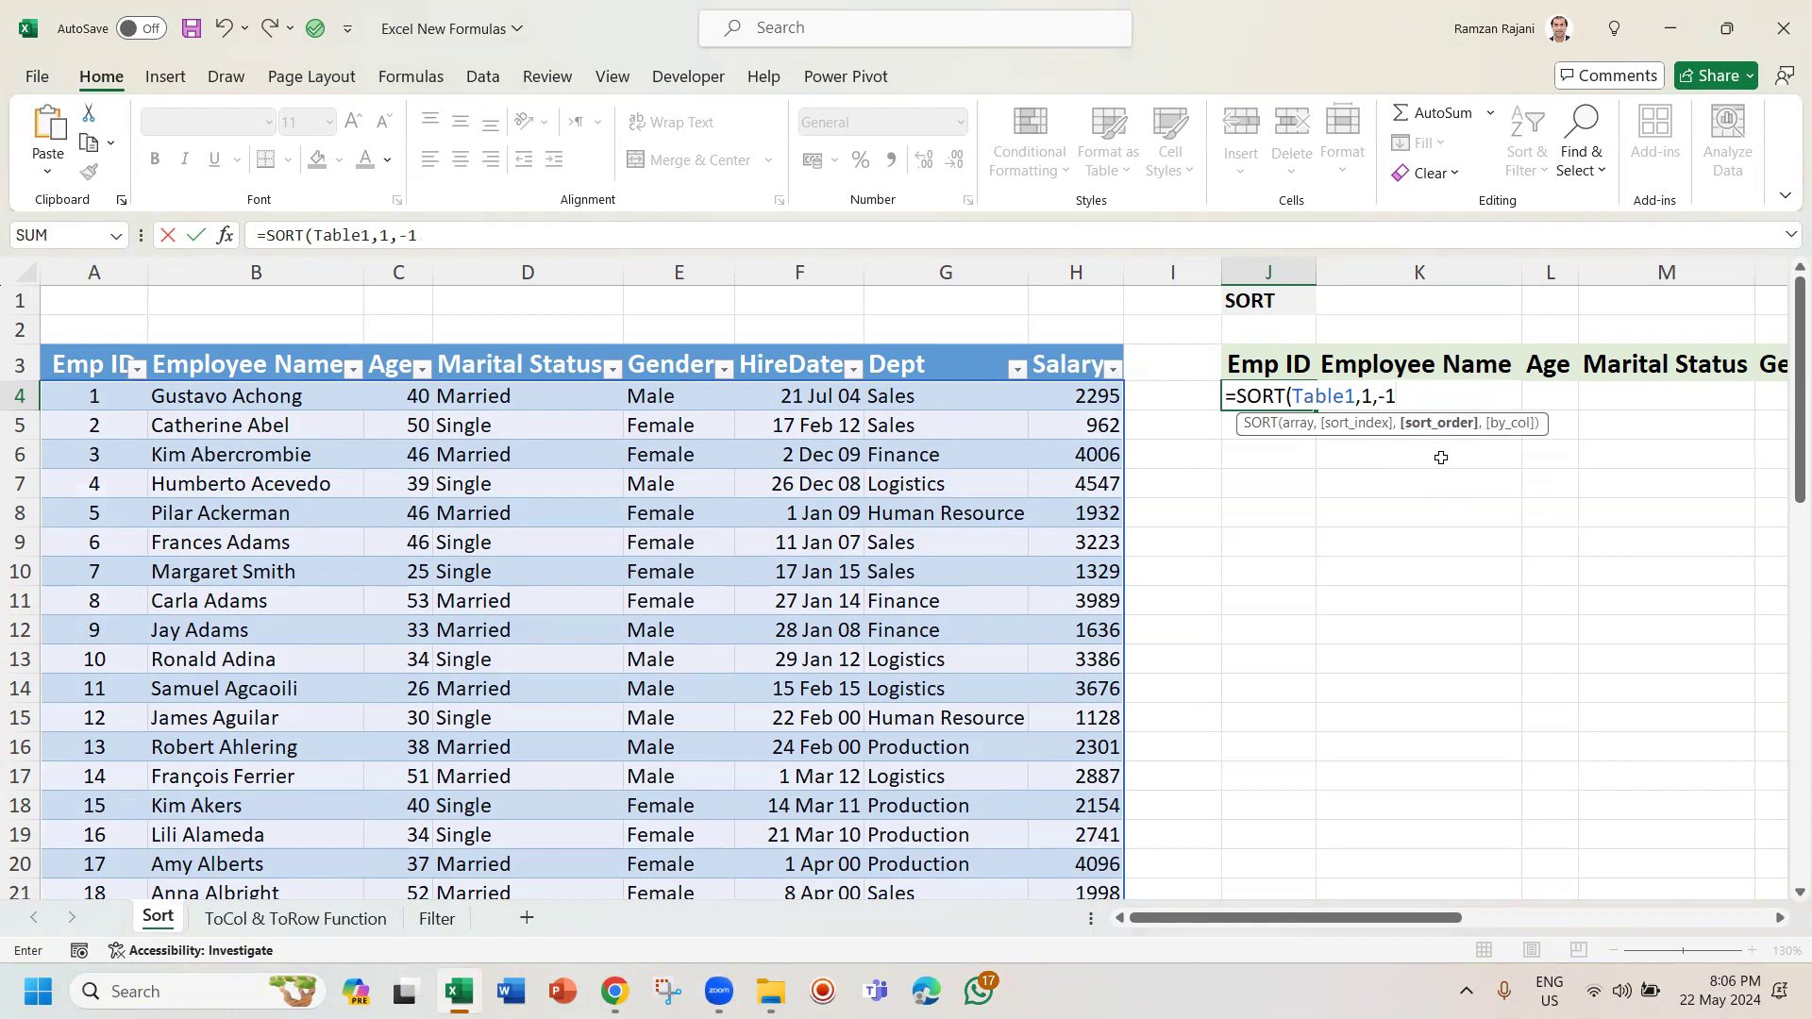
{"action": "type", "text": ")"}
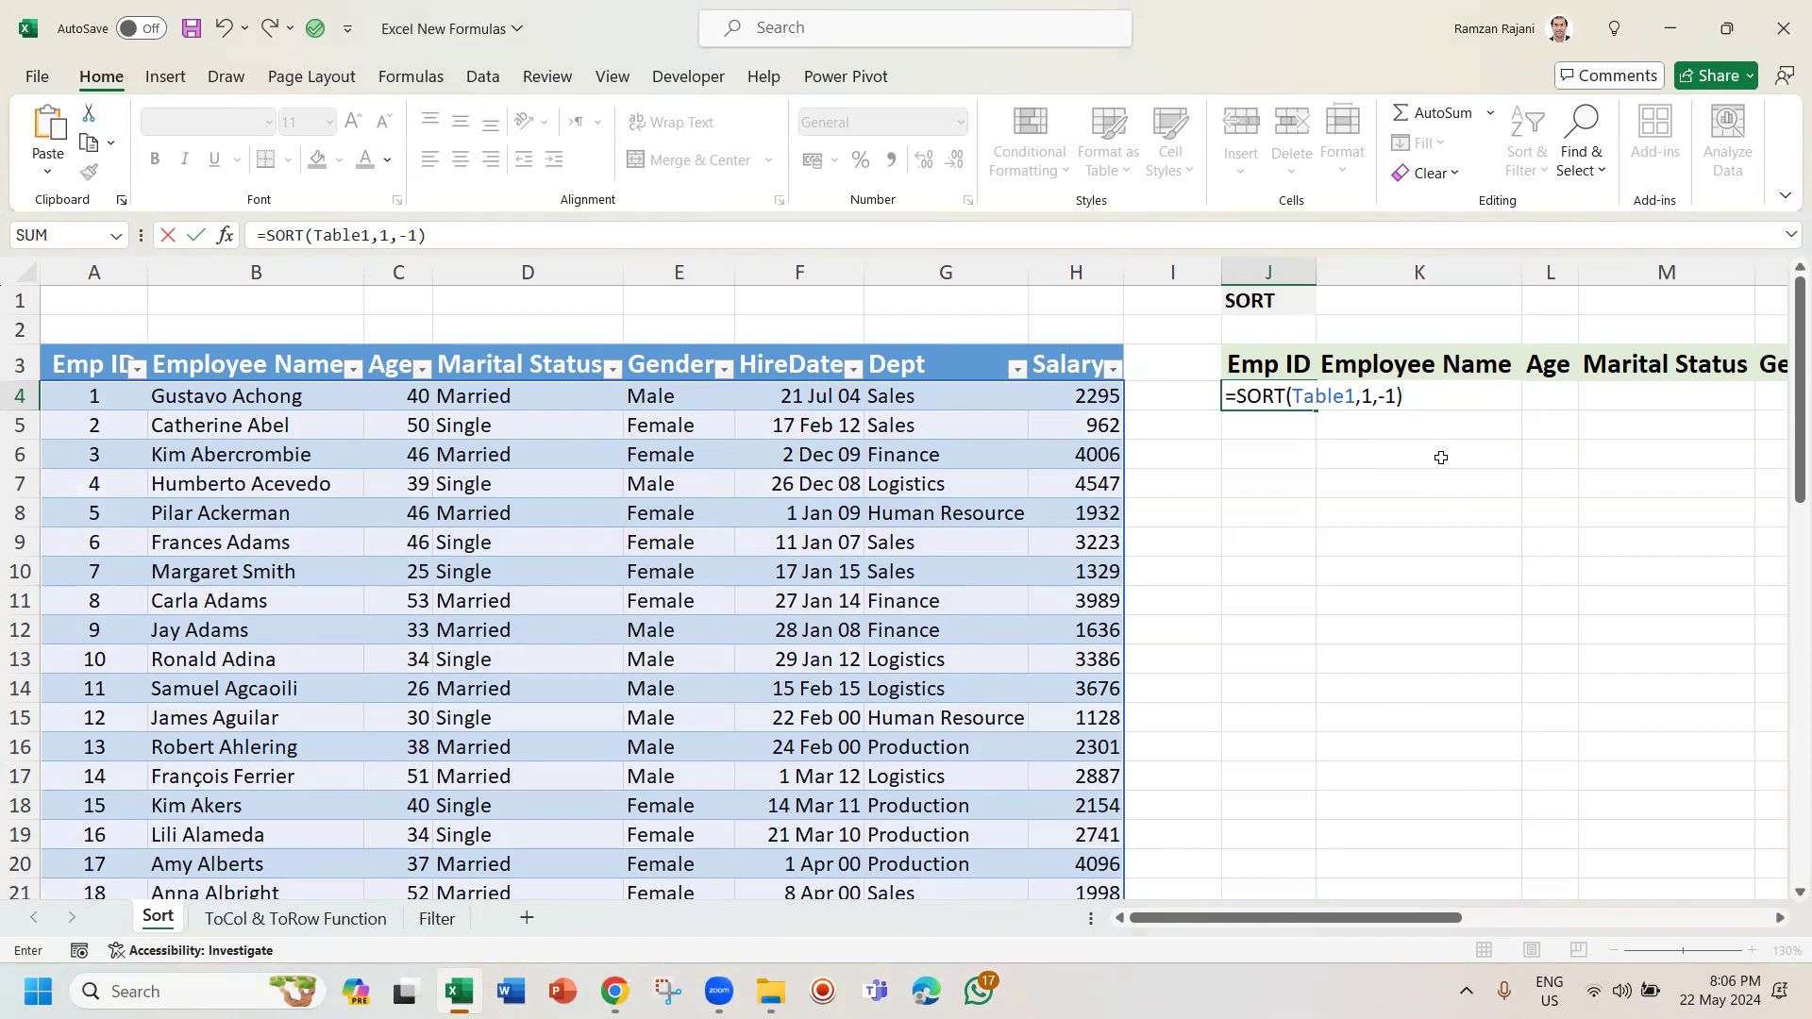
{"action": "key", "text": "Return"}
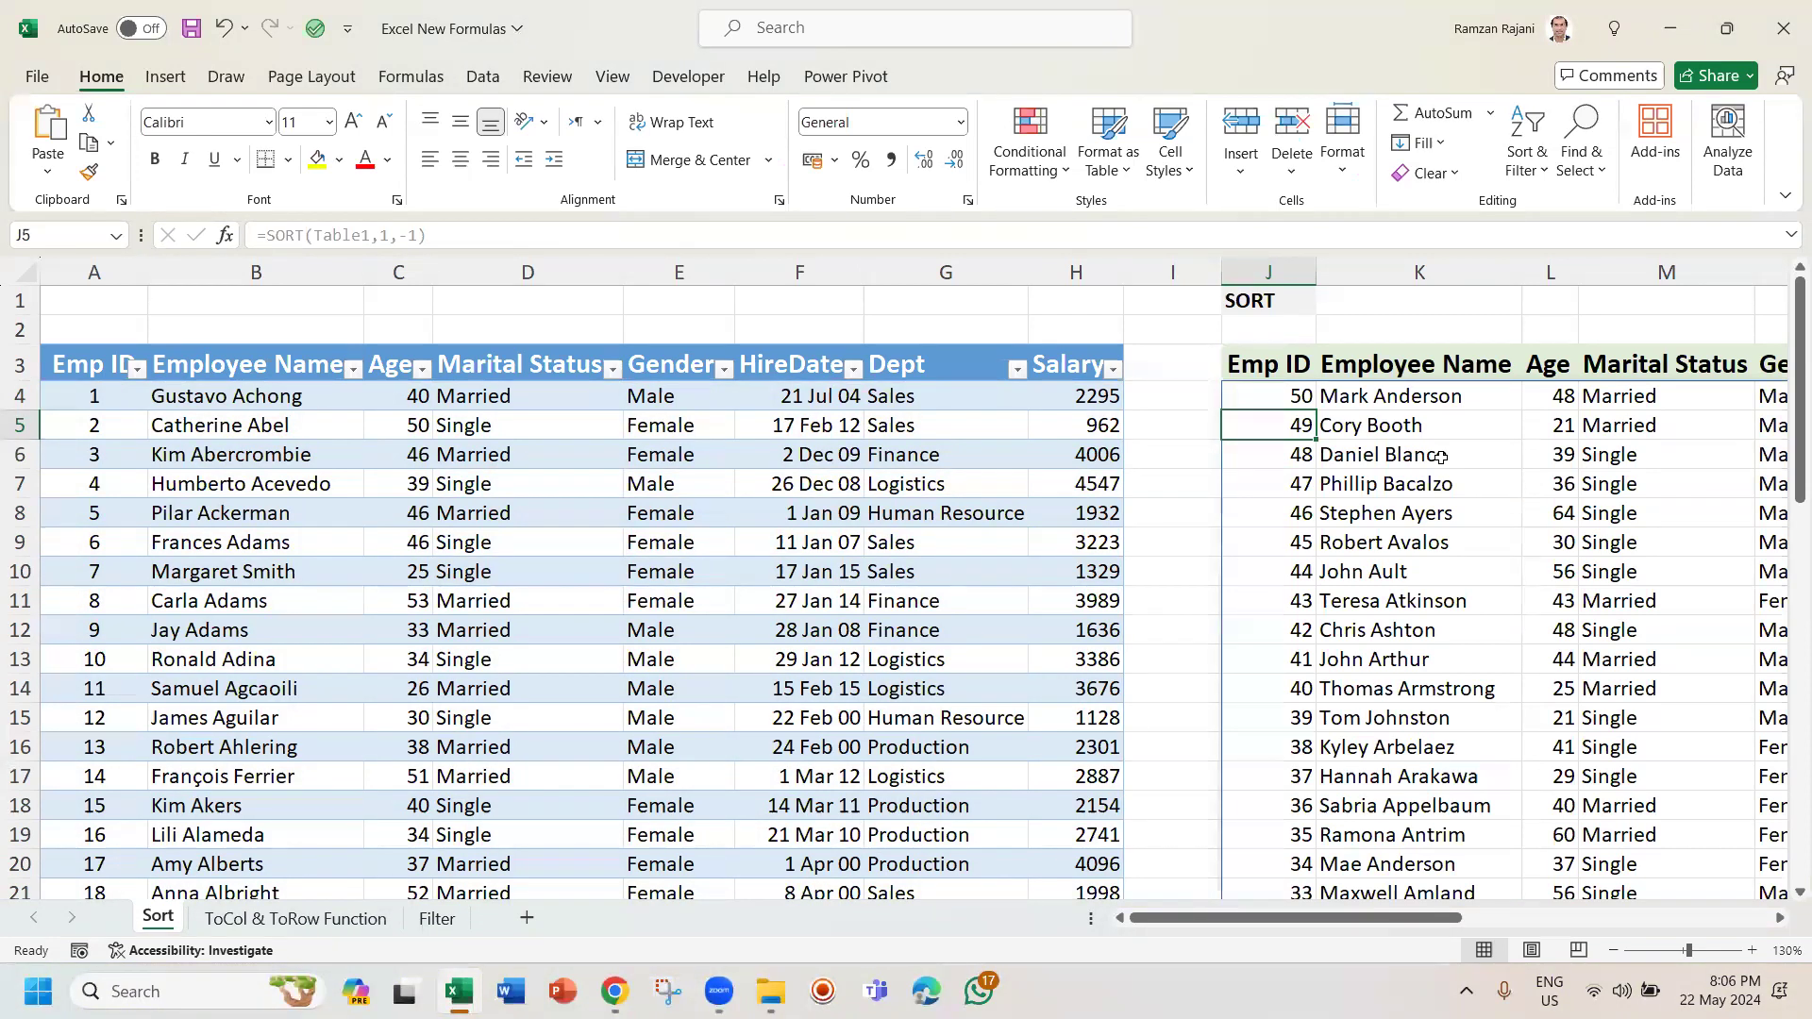
Examine the last rows of the employee table alongside the end of the sorted output, and return to the SORT formula in J4.
{"action": "key", "text": "Home"}
{"action": "key", "text": "ctrl+Down"}
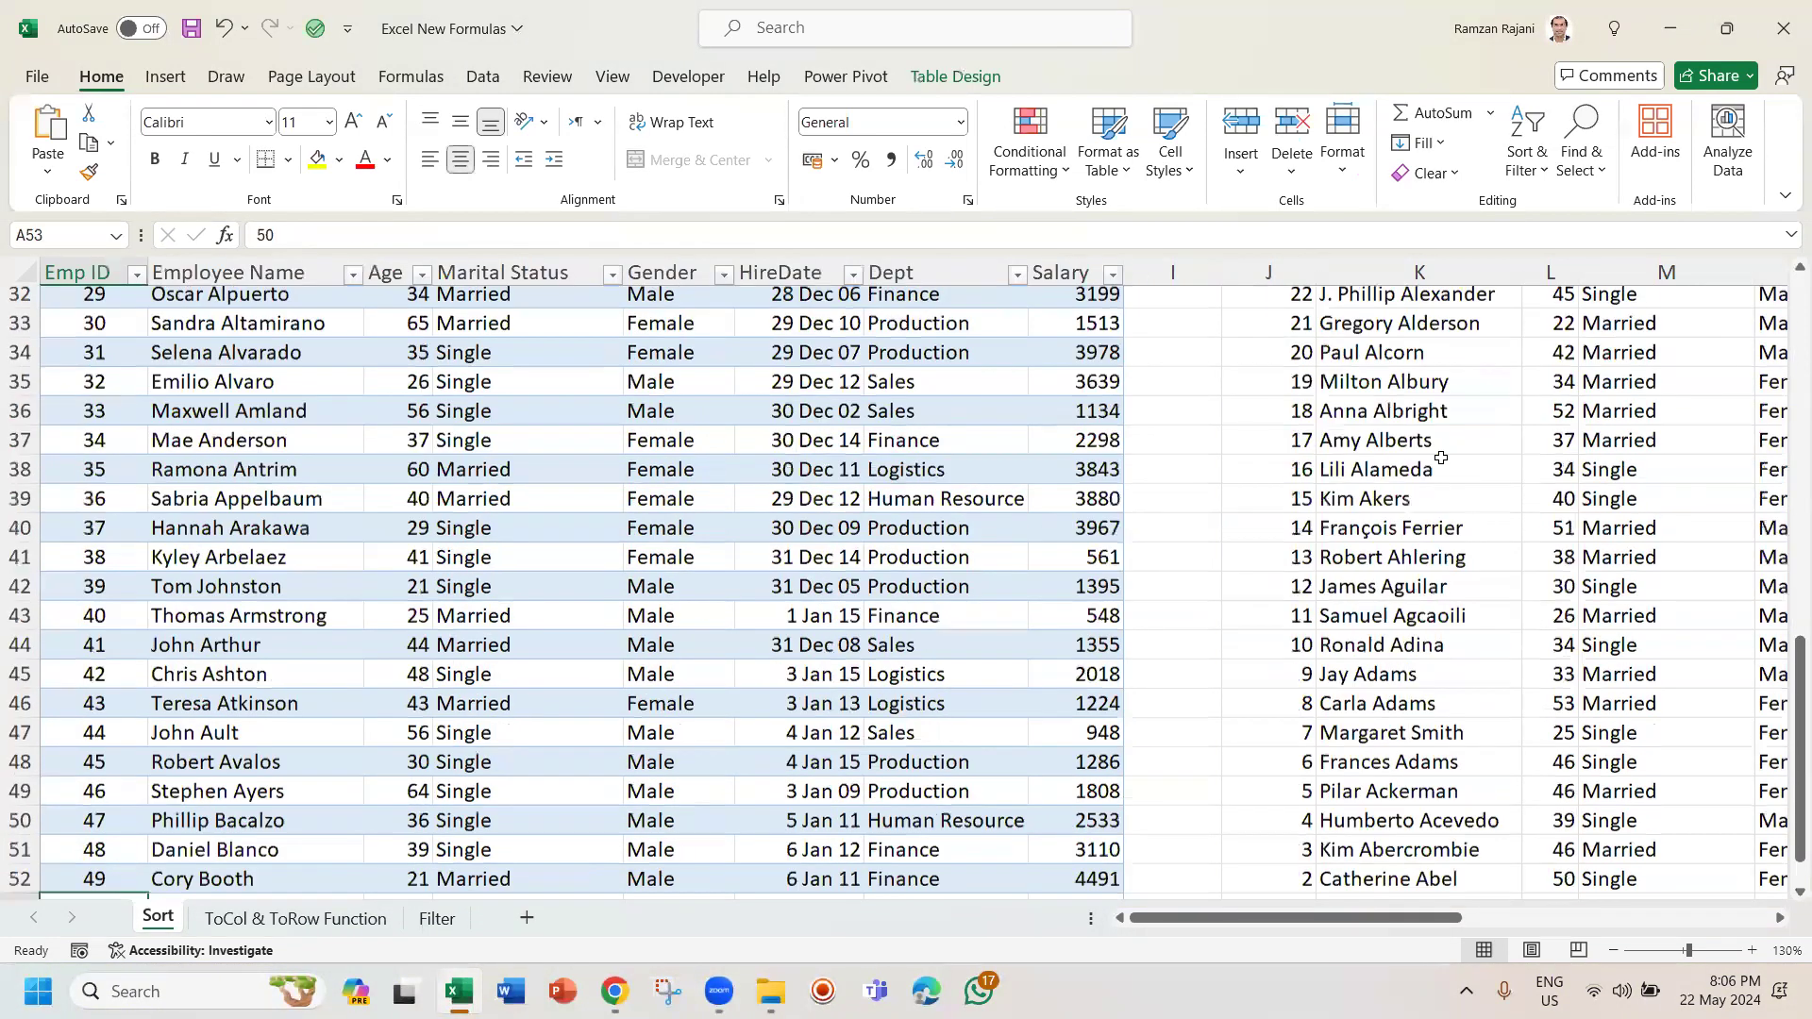
{"action": "key", "text": "Down"}
{"action": "key", "text": "Down"}
{"action": "key", "text": "Right"}
{"action": "key", "text": "Right"}
{"action": "key", "text": "Right"}
{"action": "key", "text": "Right"}
{"action": "key", "text": "Right"}
{"action": "key", "text": "Right"}
{"action": "key", "text": "Right"}
{"action": "key", "text": "Right"}
{"action": "key", "text": "Right"}
{"action": "key", "text": "Right"}
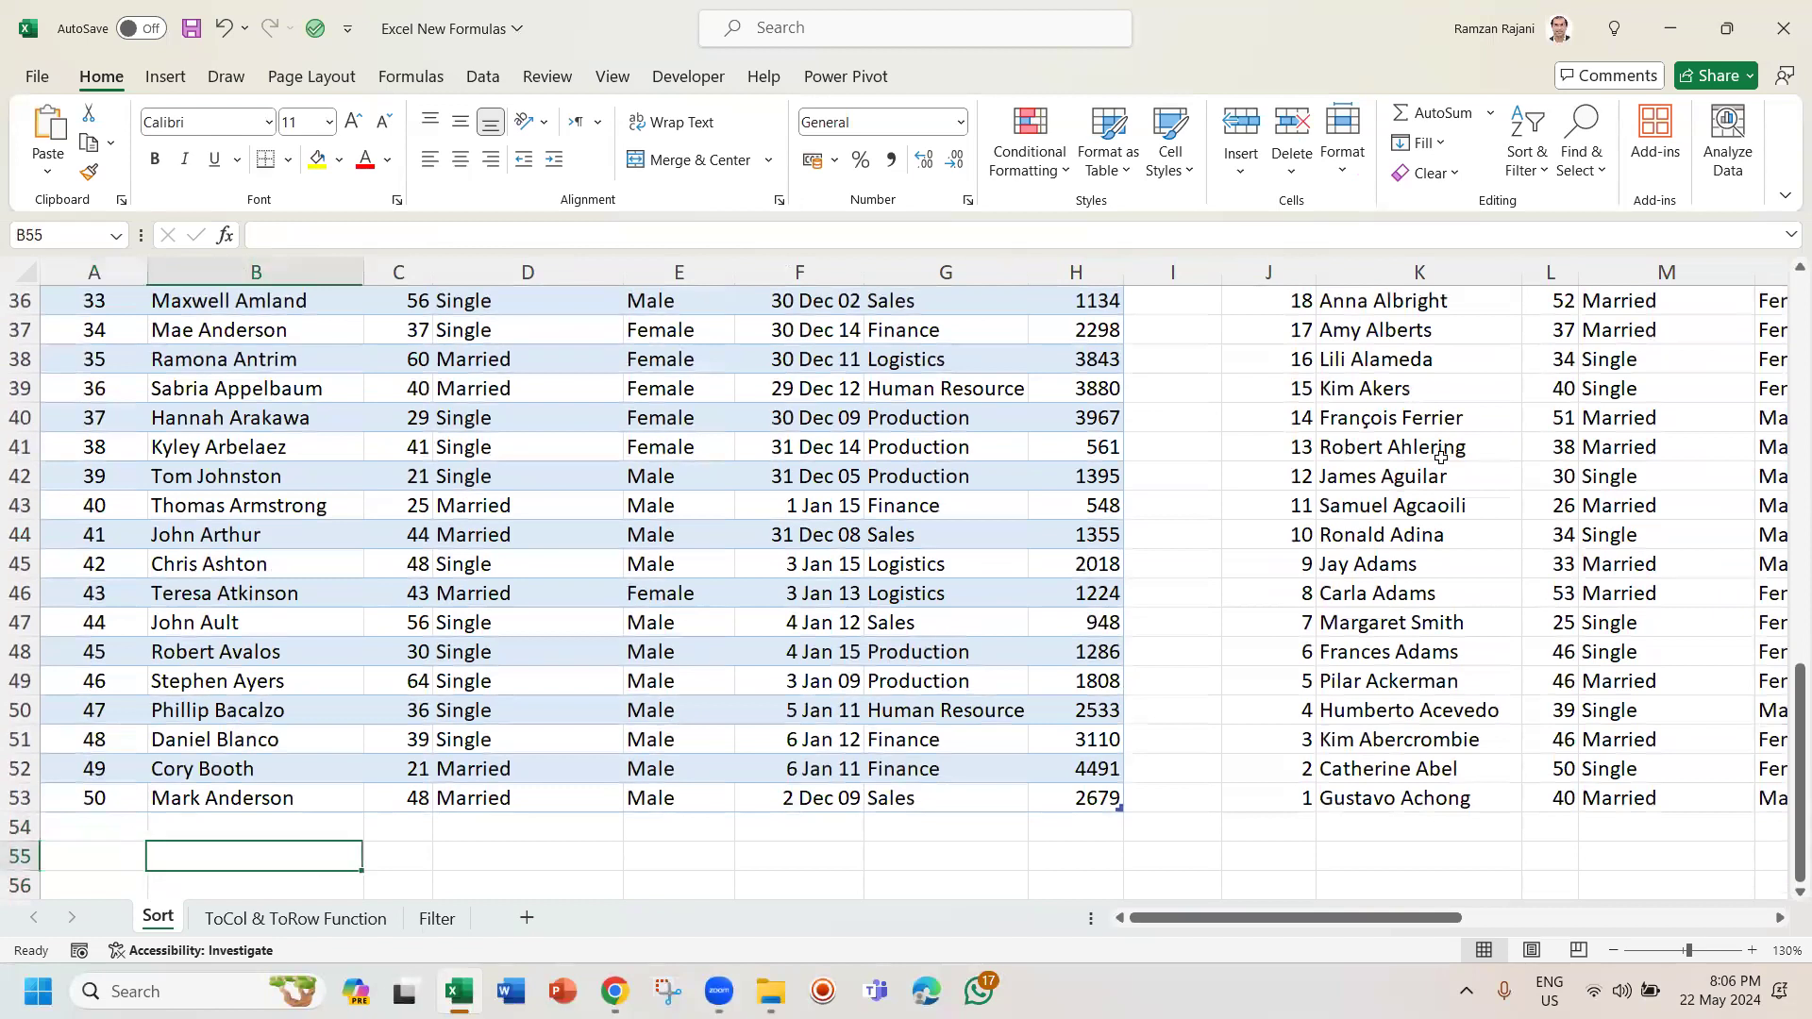
{"action": "key", "text": "Up"}
{"action": "key", "text": "Left"}
{"action": "key", "text": "Up"}
{"action": "key", "text": "ctrl+Up"}
{"action": "key", "text": "Down"}
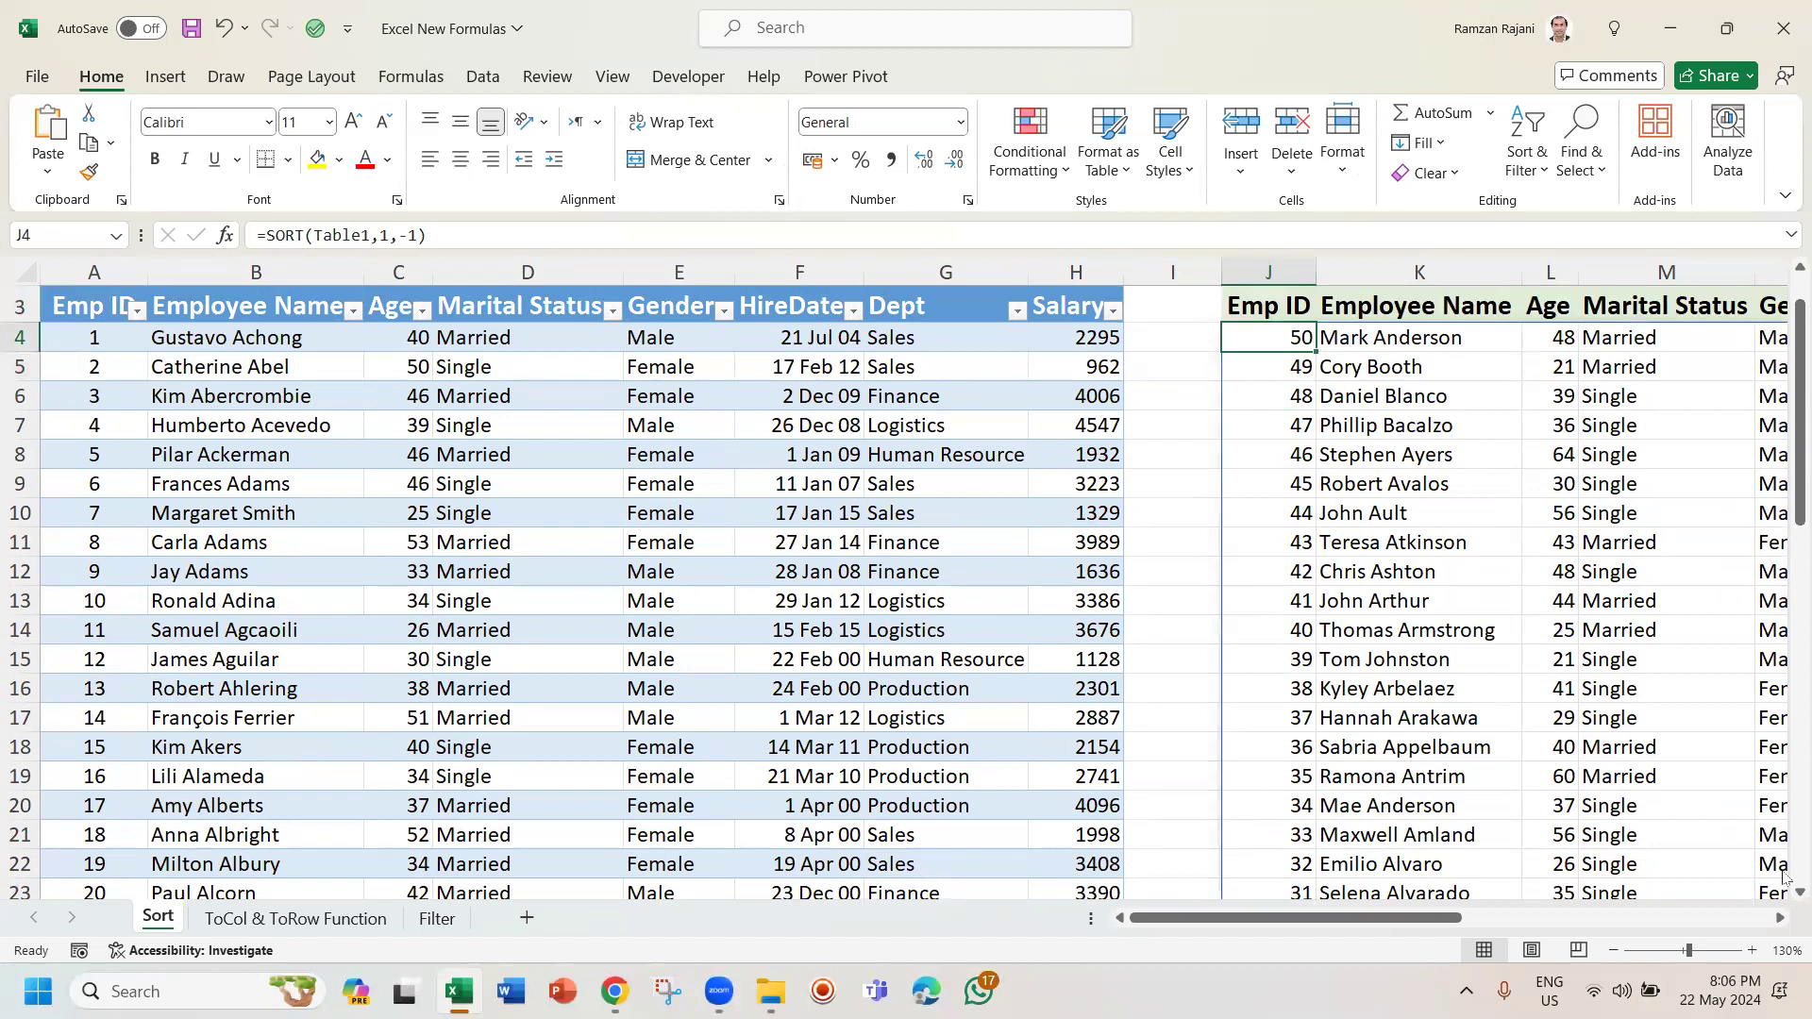
Add a new record with Emp ID 51 in A54, directly beneath the employee table's last row.
{"action": "left_click", "coordinate": [1614, 951]}
{"action": "left_click", "coordinate": [1614, 951]}
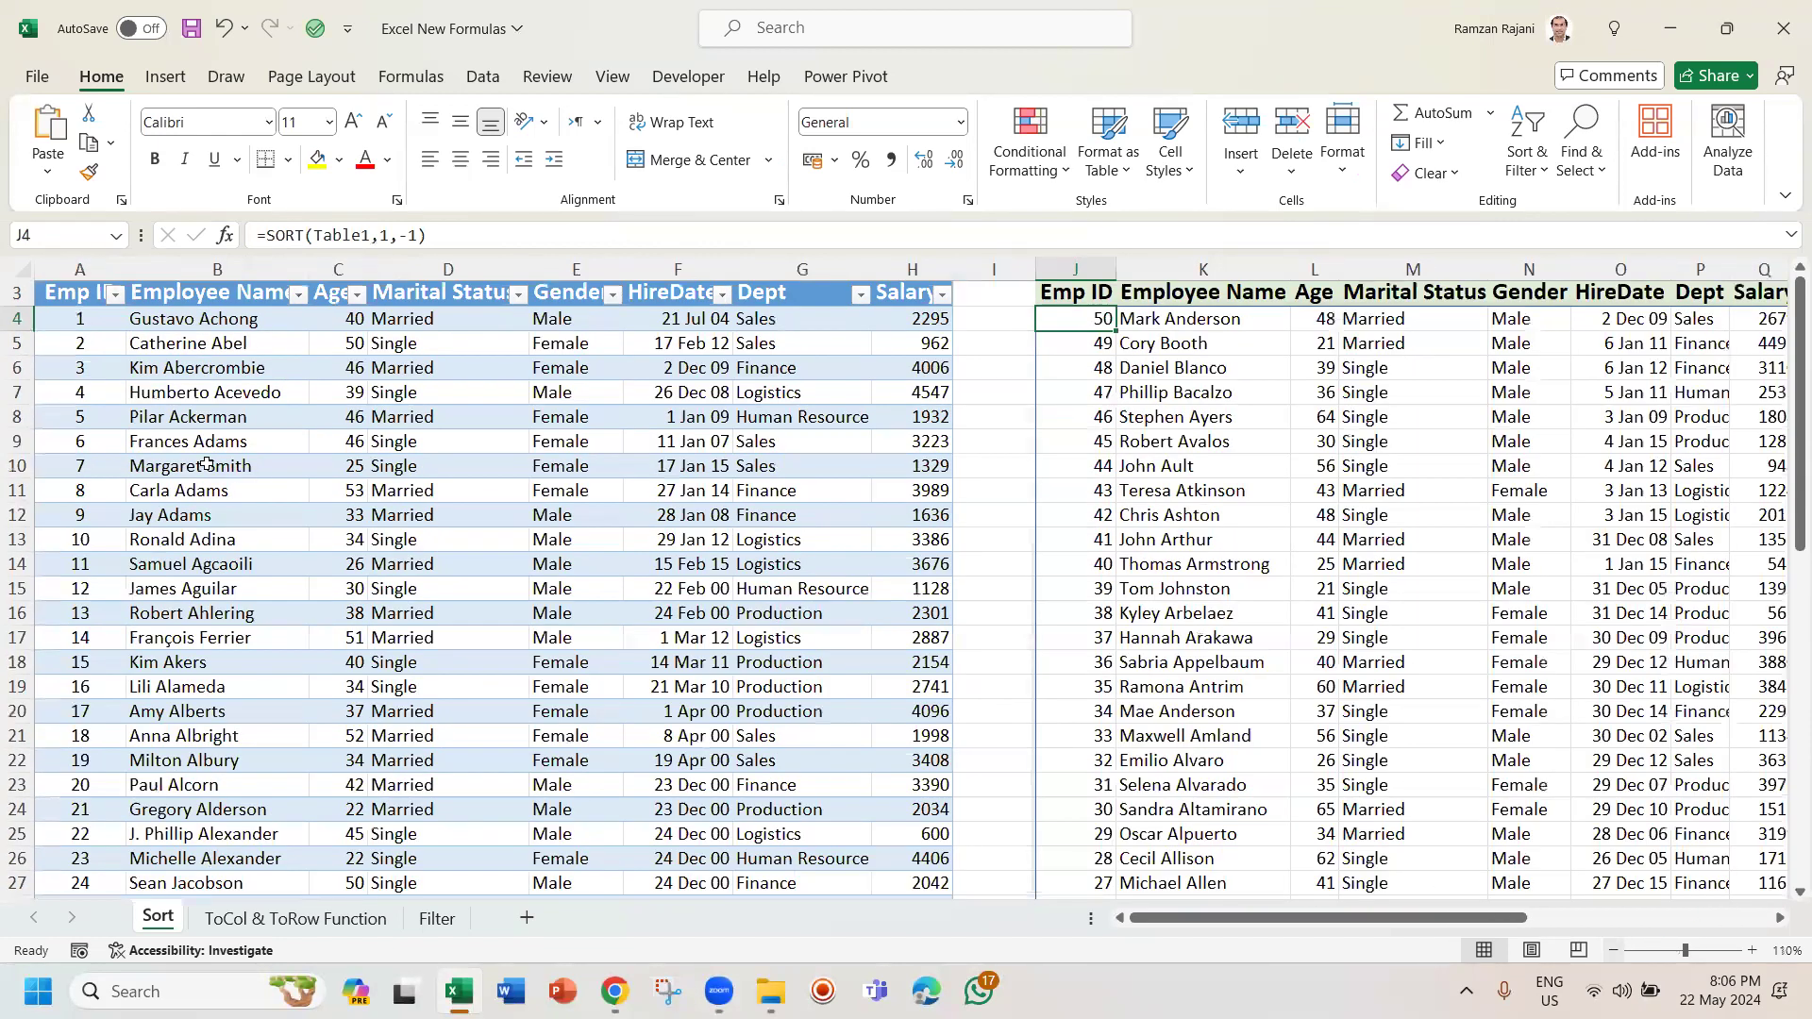
{"action": "left_click", "coordinate": [205, 397]}
{"action": "key", "text": "Left"}
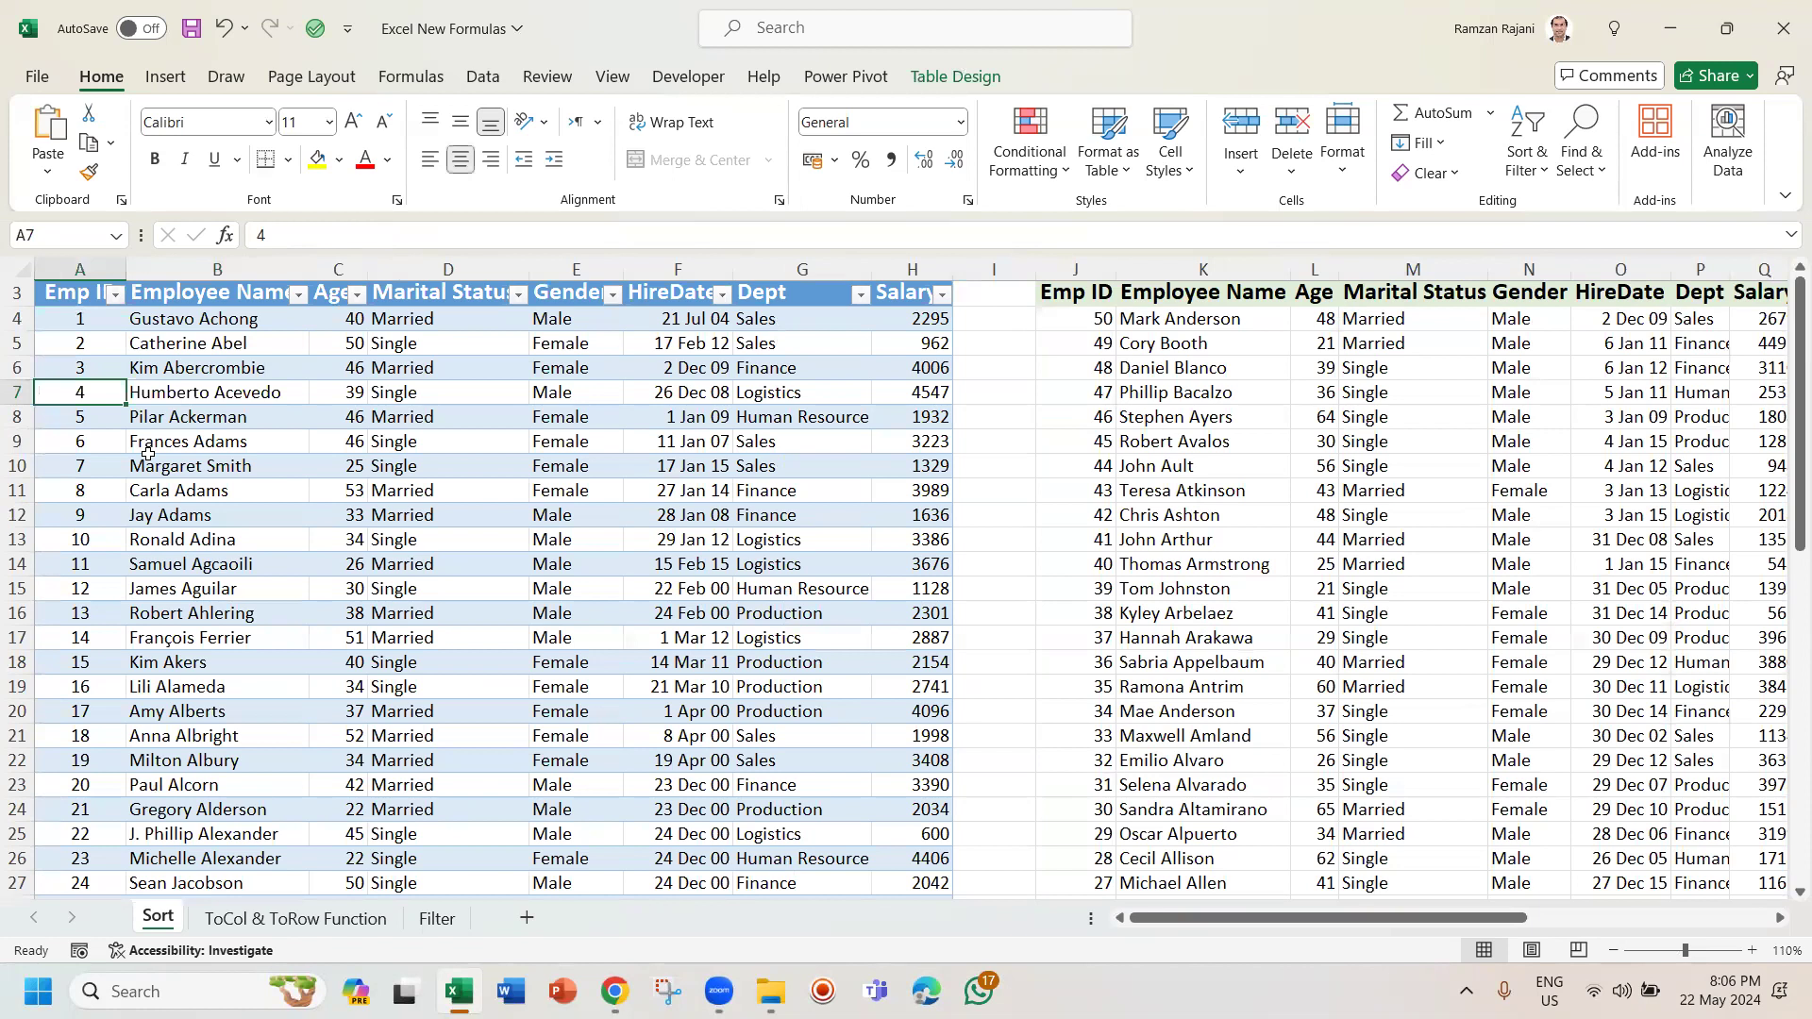
{"action": "key", "text": "ctrl+Down"}
{"action": "key", "text": "Down"}
{"action": "key", "text": "Down"}
{"action": "key", "text": "Down"}
{"action": "key", "text": "Down"}
{"action": "key", "text": "Down"}
{"action": "key", "text": "Down"}
{"action": "key", "text": "Down"}
{"action": "key", "text": "Down"}
{"action": "key", "text": "Down"}
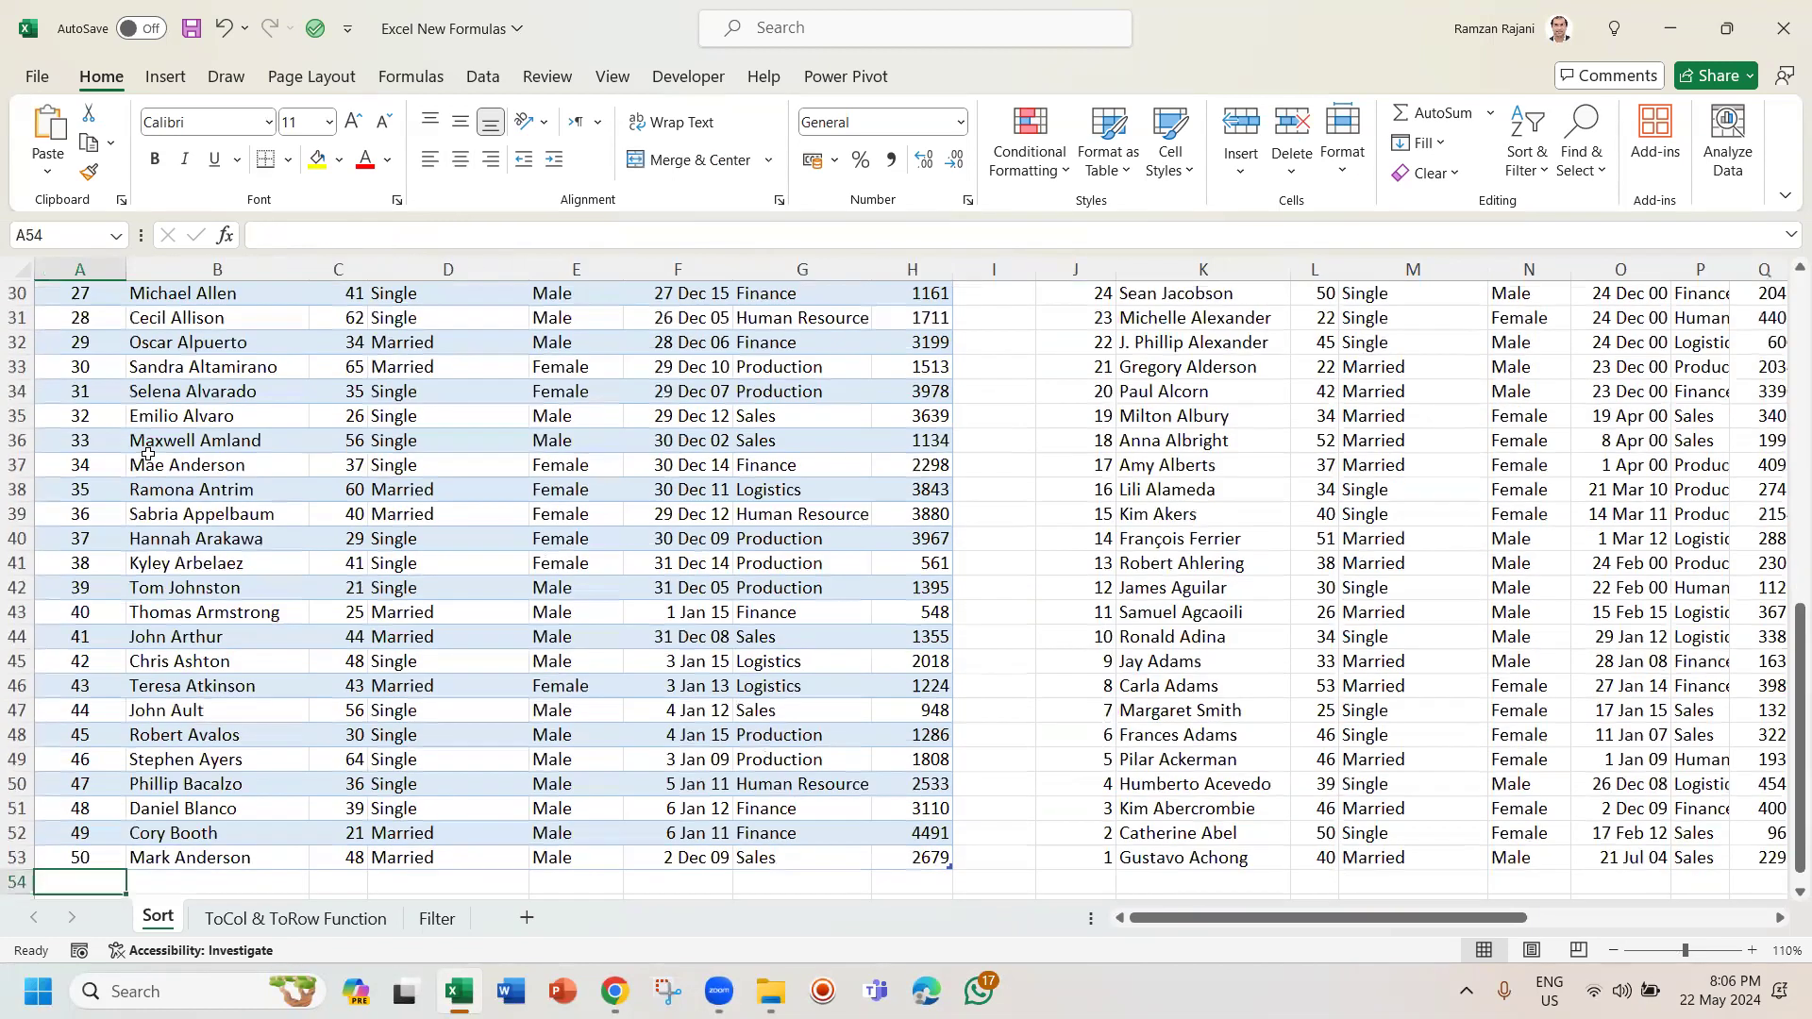
{"action": "key", "text": "Up"}
{"action": "key", "text": "Up"}
{"action": "key", "text": "Up"}
{"action": "key", "text": "Up"}
{"action": "key", "text": "Up"}
{"action": "key", "text": "Up"}
{"action": "key", "text": "Up"}
{"action": "key", "text": "Up"}
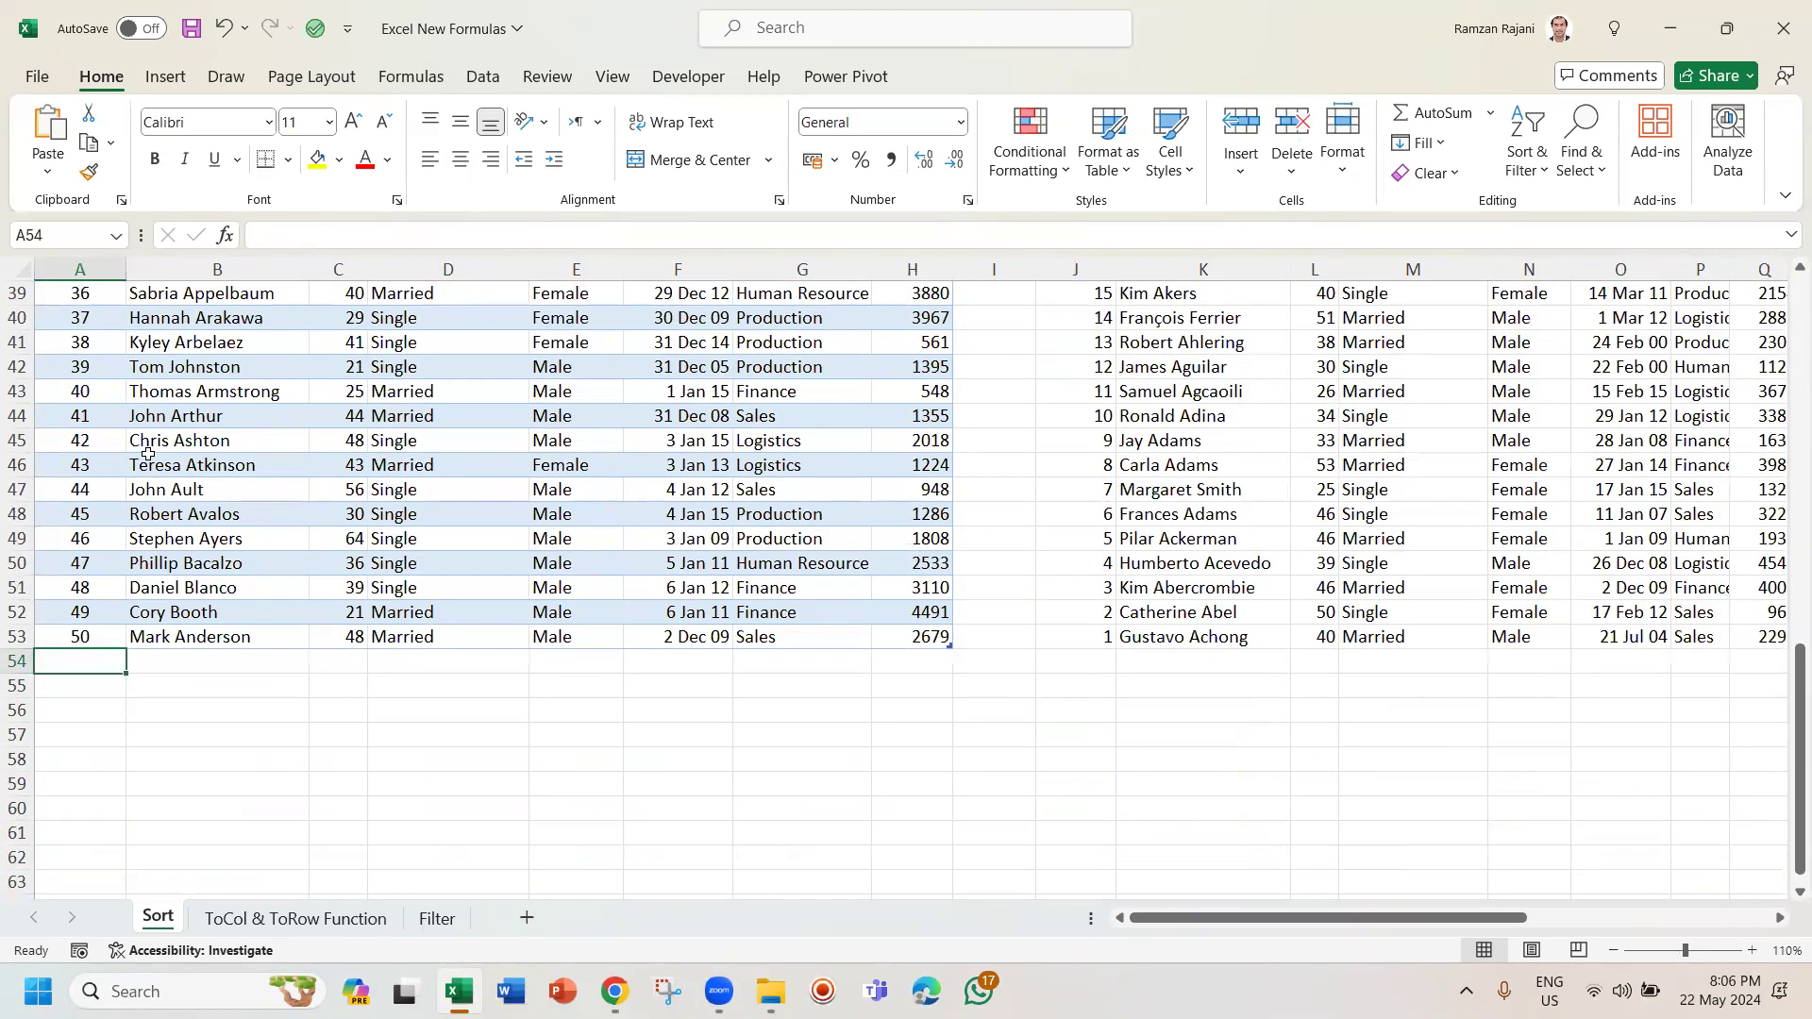
{"action": "type", "text": "51"}
{"action": "key", "text": "Tab"}
Fill the new record's Employee Name through Salary fields by copying B48:H48 into row 54.
{"action": "key", "text": "Up"}
{"action": "key", "text": "Up"}
{"action": "key", "text": "Up"}
{"action": "key", "text": "Up"}
{"action": "key", "text": "Up"}
{"action": "key", "text": "Up"}
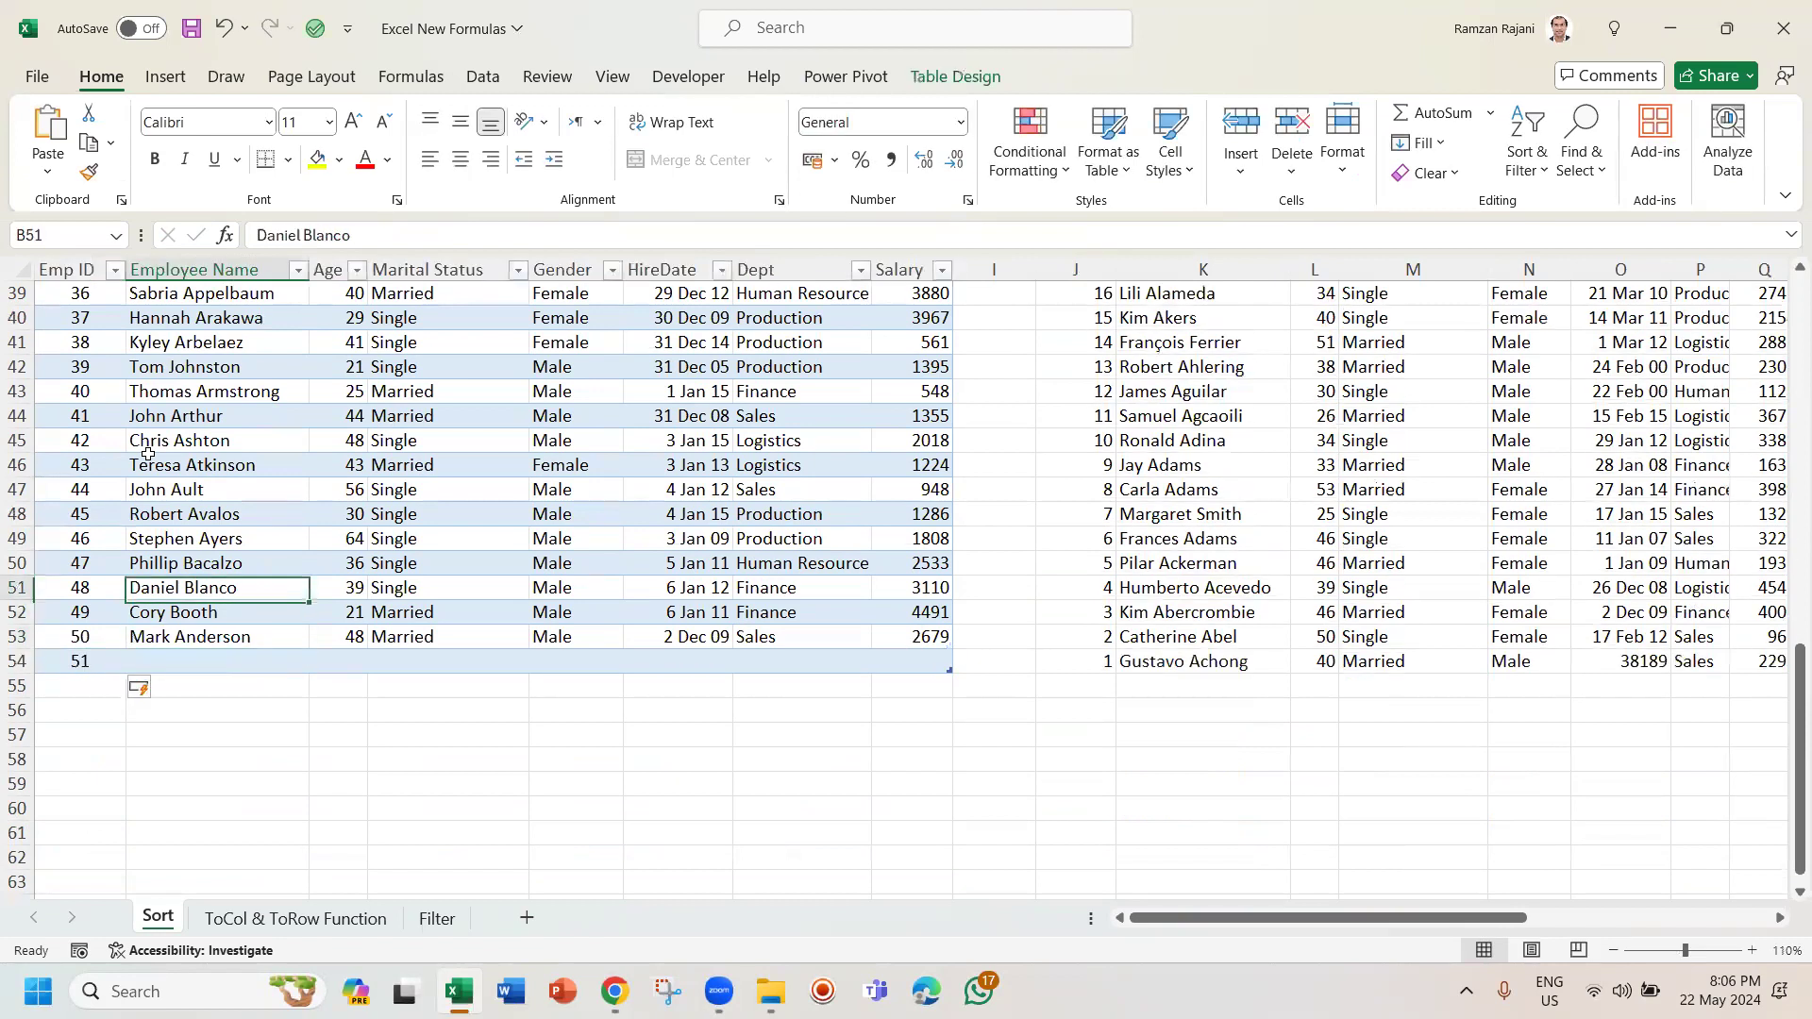
{"action": "key", "text": "shift+space"}
{"action": "key", "text": "ctrl+c"}
{"action": "key", "text": "Down"}
{"action": "key", "text": "Down"}
{"action": "key", "text": "Down"}
{"action": "key", "text": "Down"}
{"action": "key", "text": "Down"}
{"action": "key", "text": "Down"}
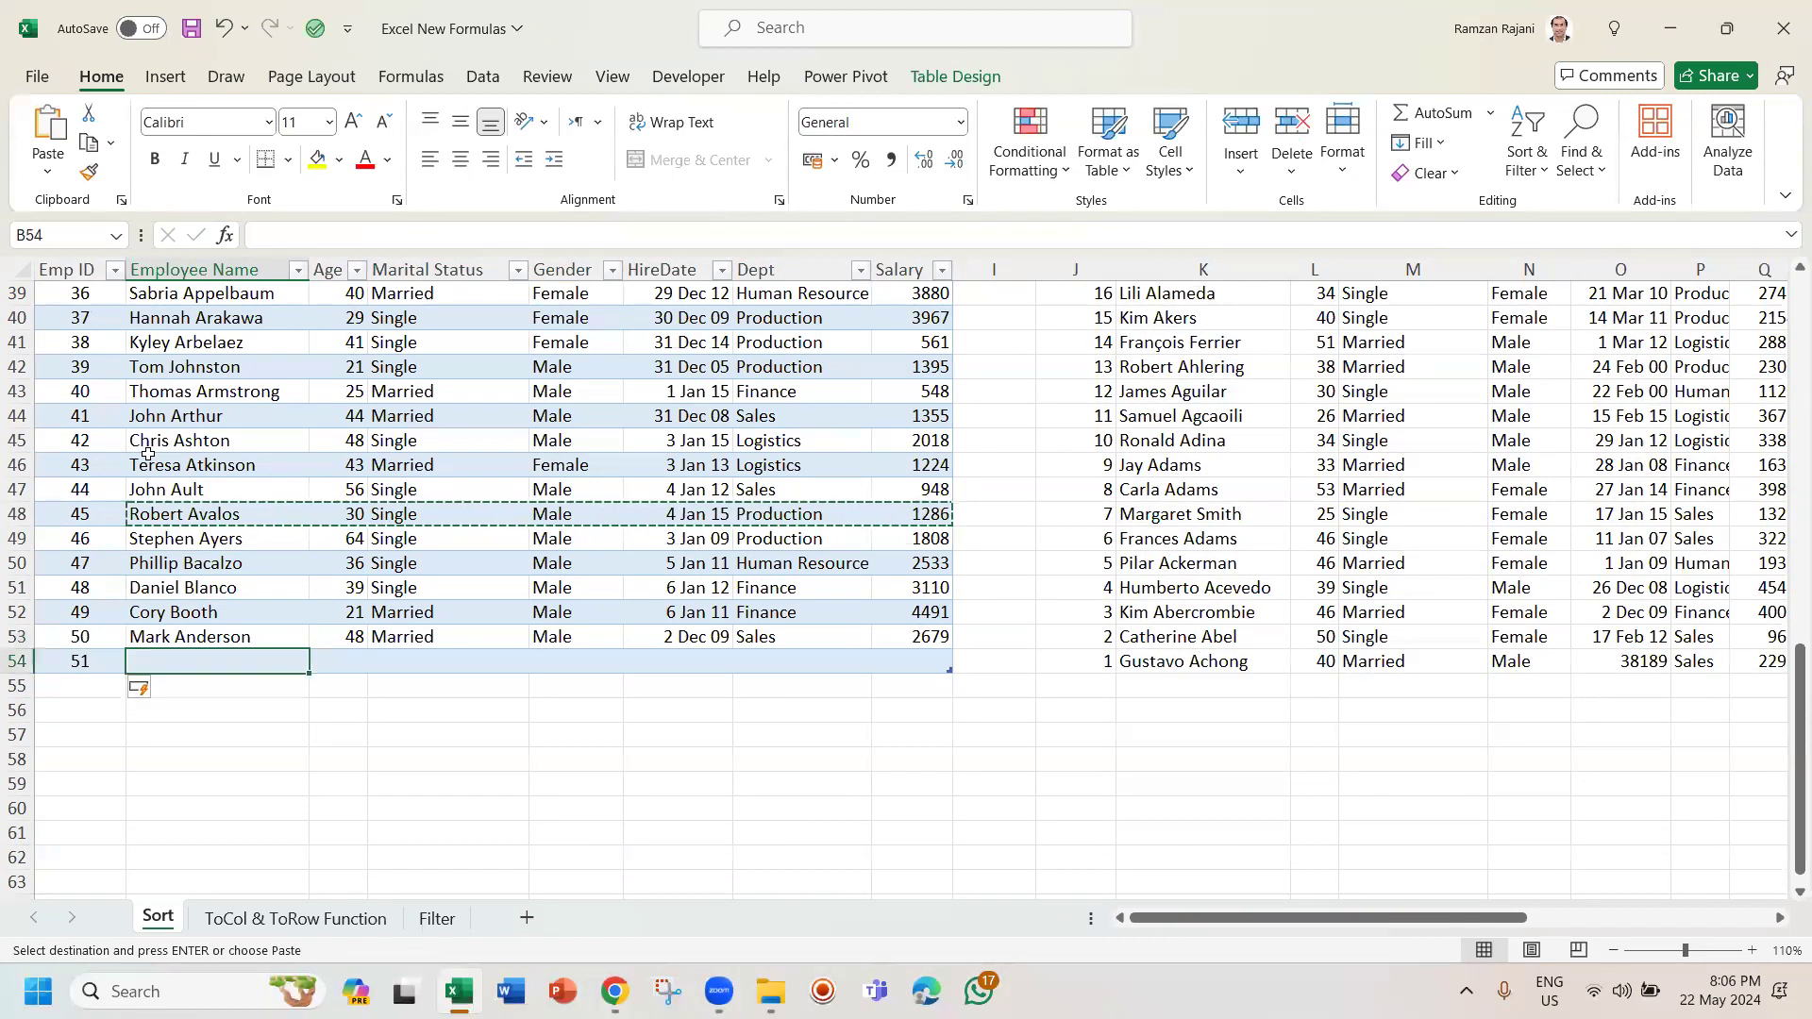
{"action": "key", "text": "Return"}
{"action": "key", "text": "Down"}
{"action": "key", "text": "Left"}
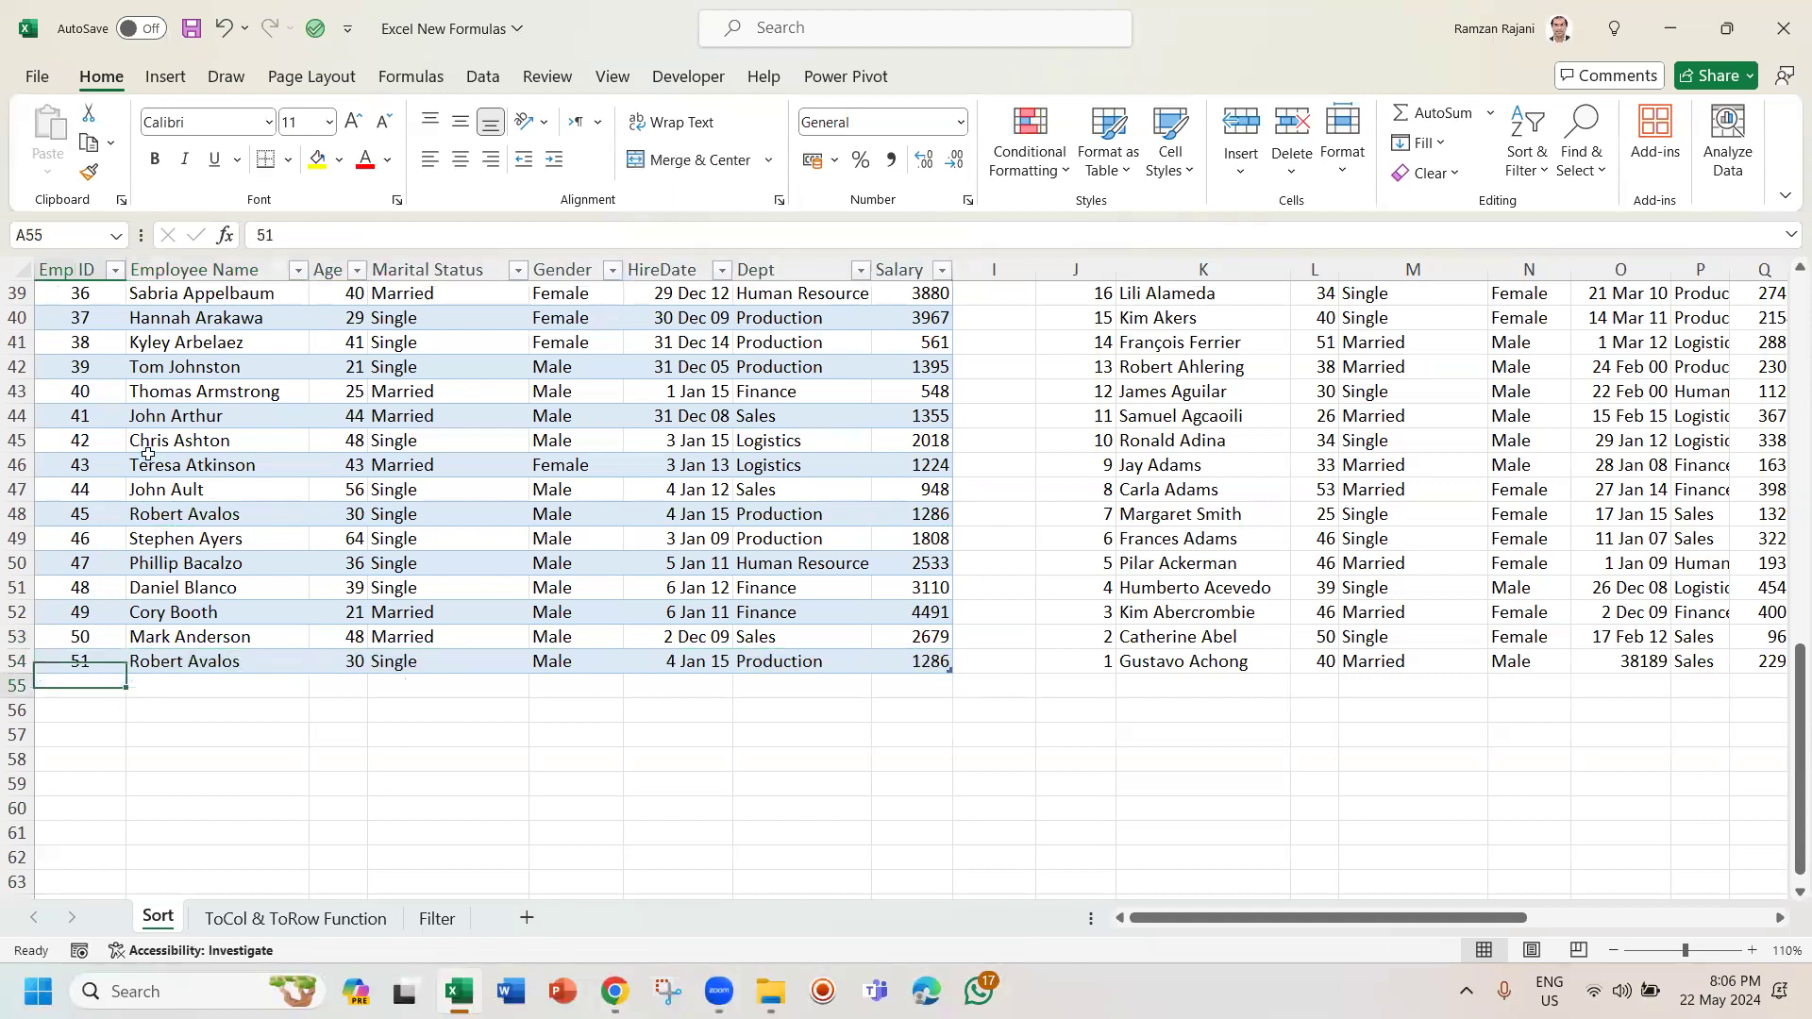
Add a new record with Emp ID 52 in A55, directly beneath the employee table's last row.
{"action": "type", "text": "5"}
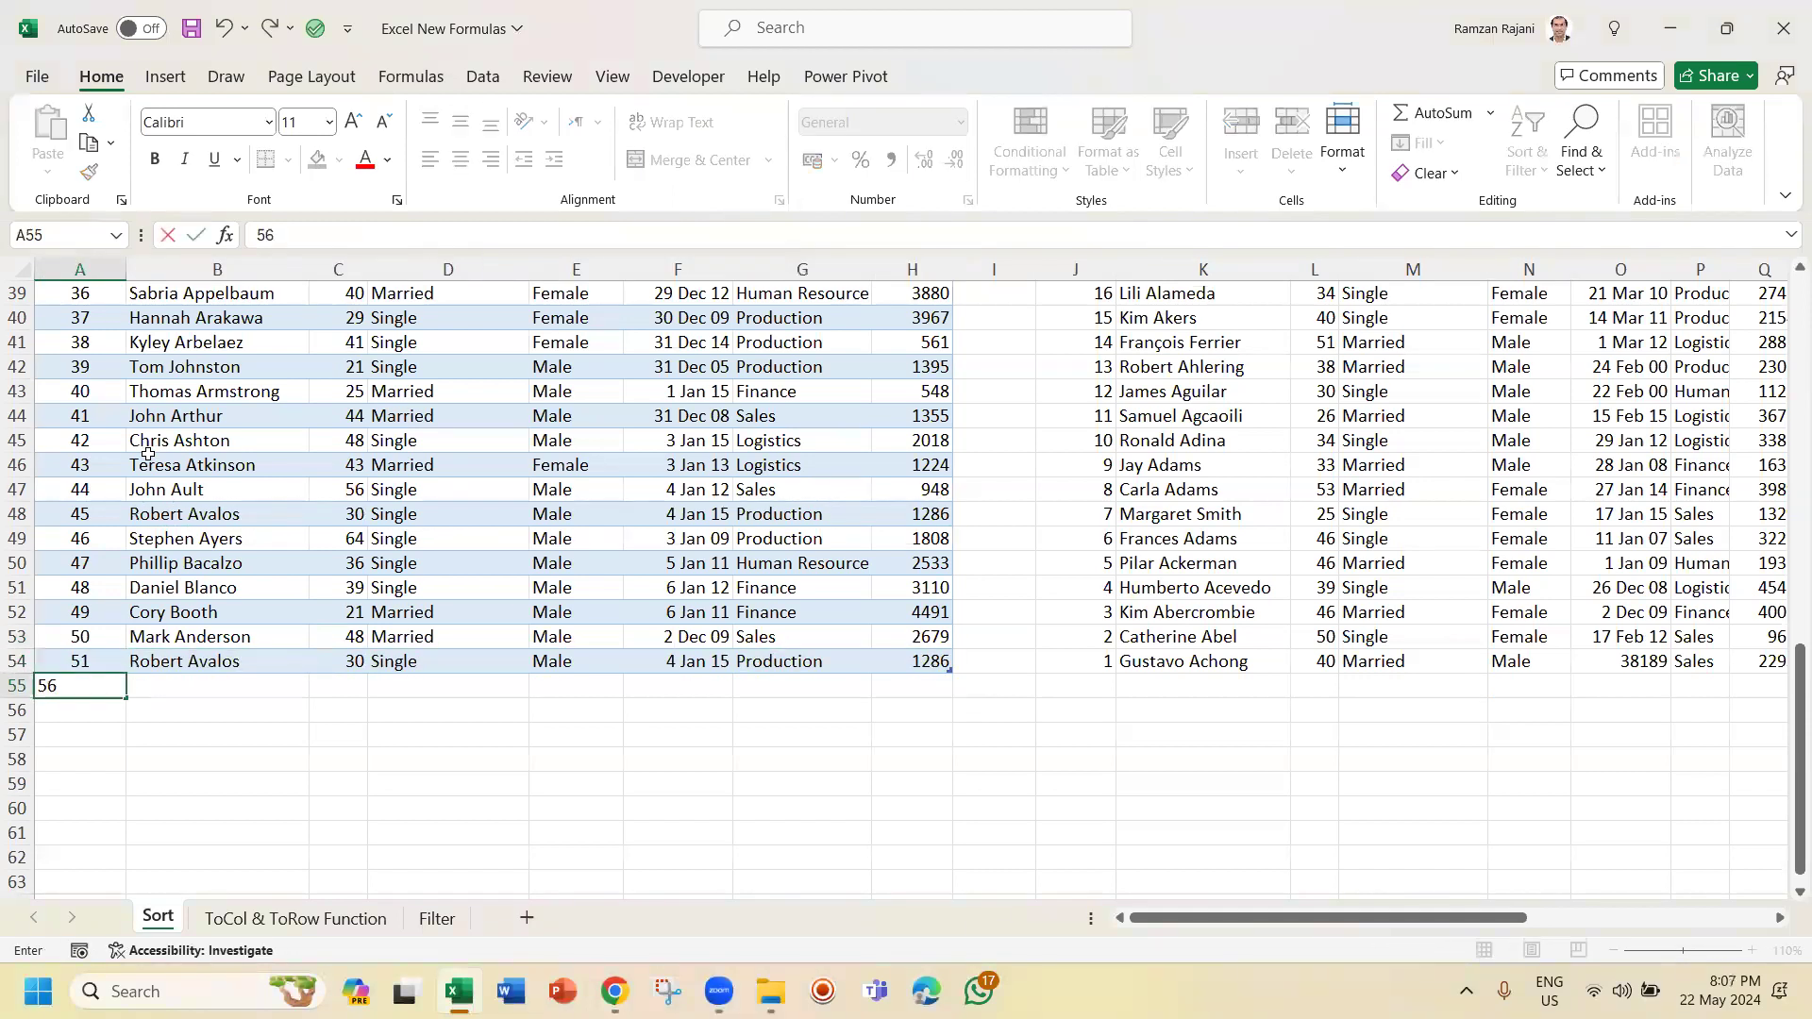
{"action": "type", "text": "2"}
{"action": "key", "text": "Return"}
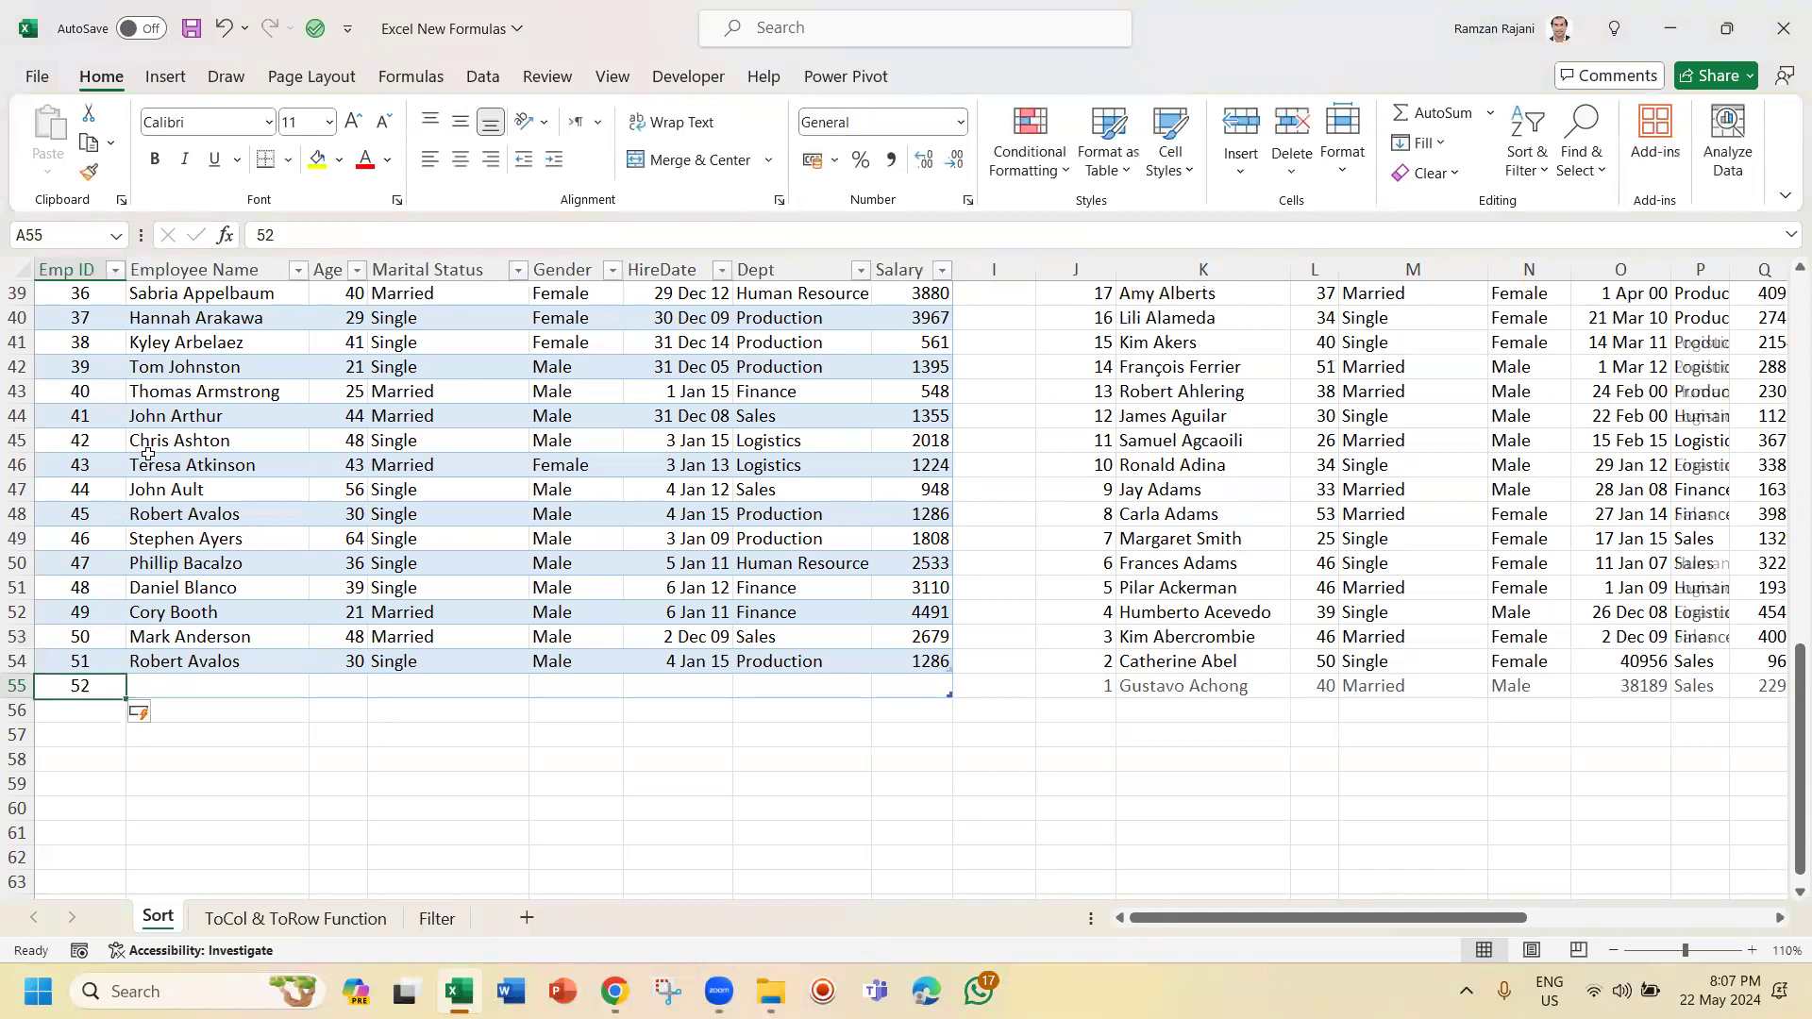
Fill the Employee Name through Salary fields of the Emp ID 52 record by copying B42:H42 into row 55.
{"action": "left_click", "coordinate": [148, 452]}
{"action": "key", "text": "Up"}
{"action": "key", "text": "Up"}
{"action": "key", "text": "Up"}
{"action": "key", "text": "ctrl+shift+Right"}
{"action": "key", "text": "ctrl+c"}
{"action": "key", "text": "ctrl+Down"}
{"action": "key", "text": "Down"}
{"action": "key", "text": "Return"}
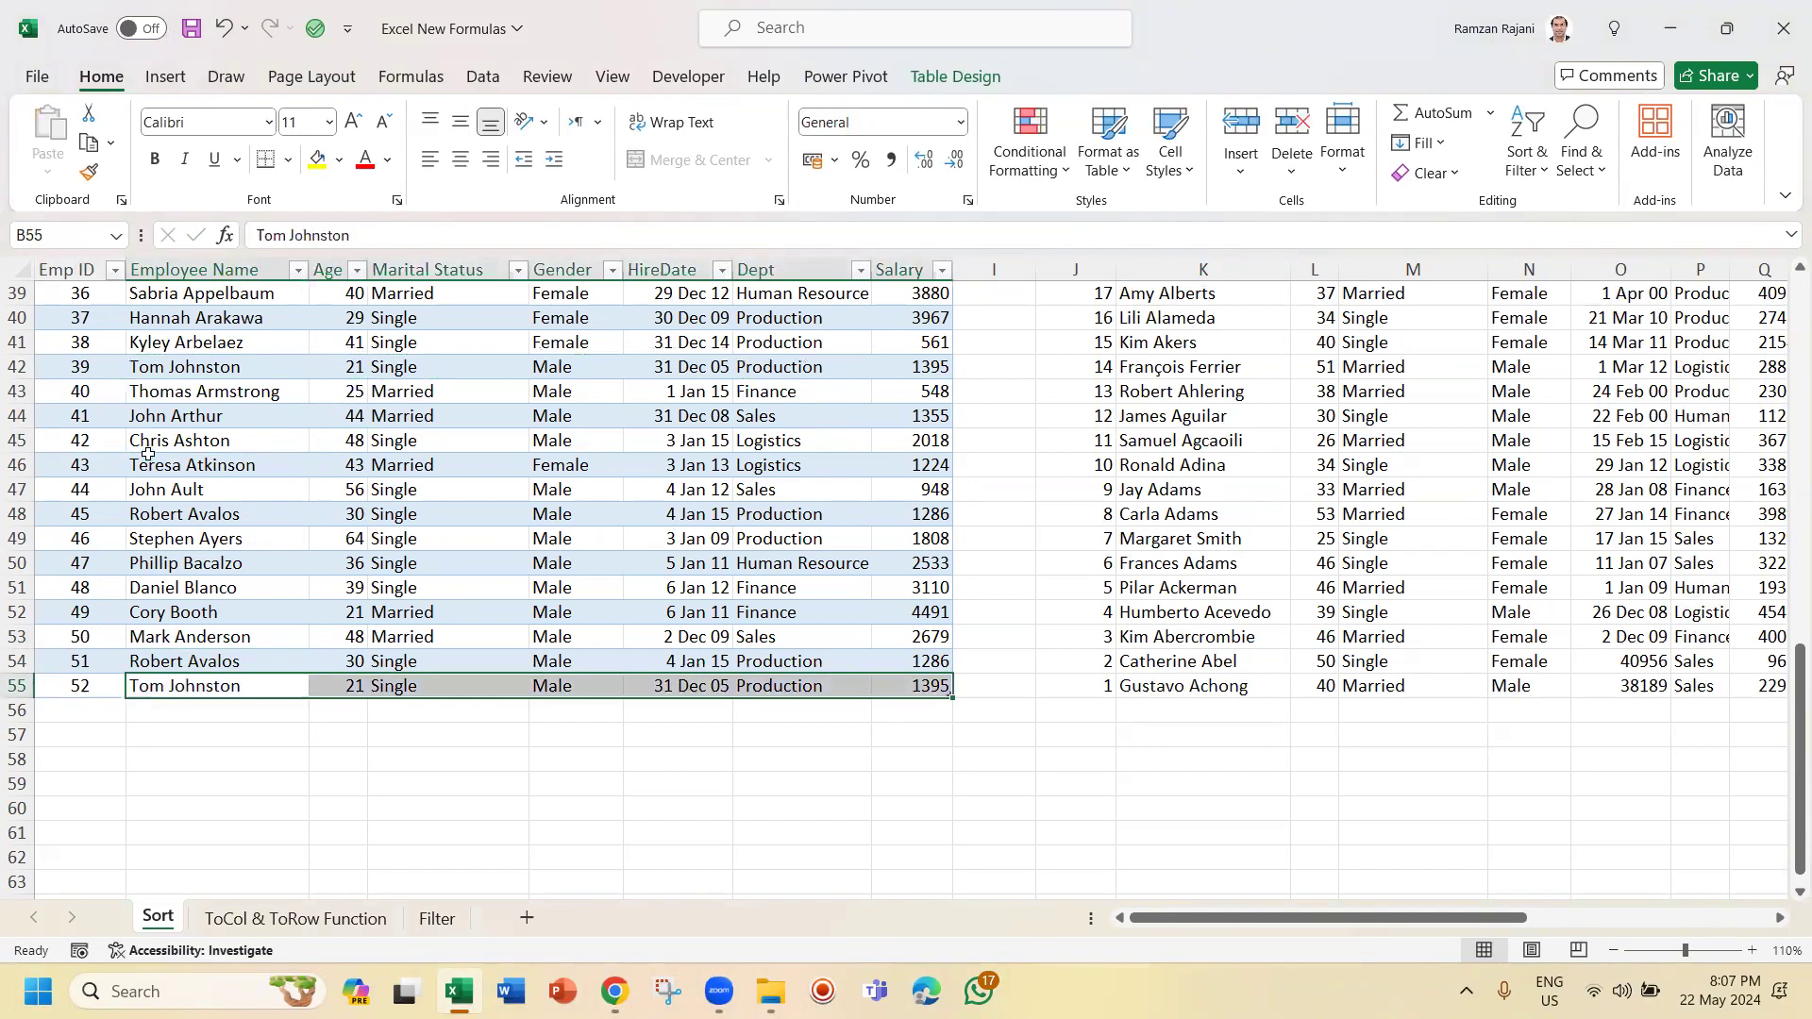
{"action": "key", "text": "Left"}
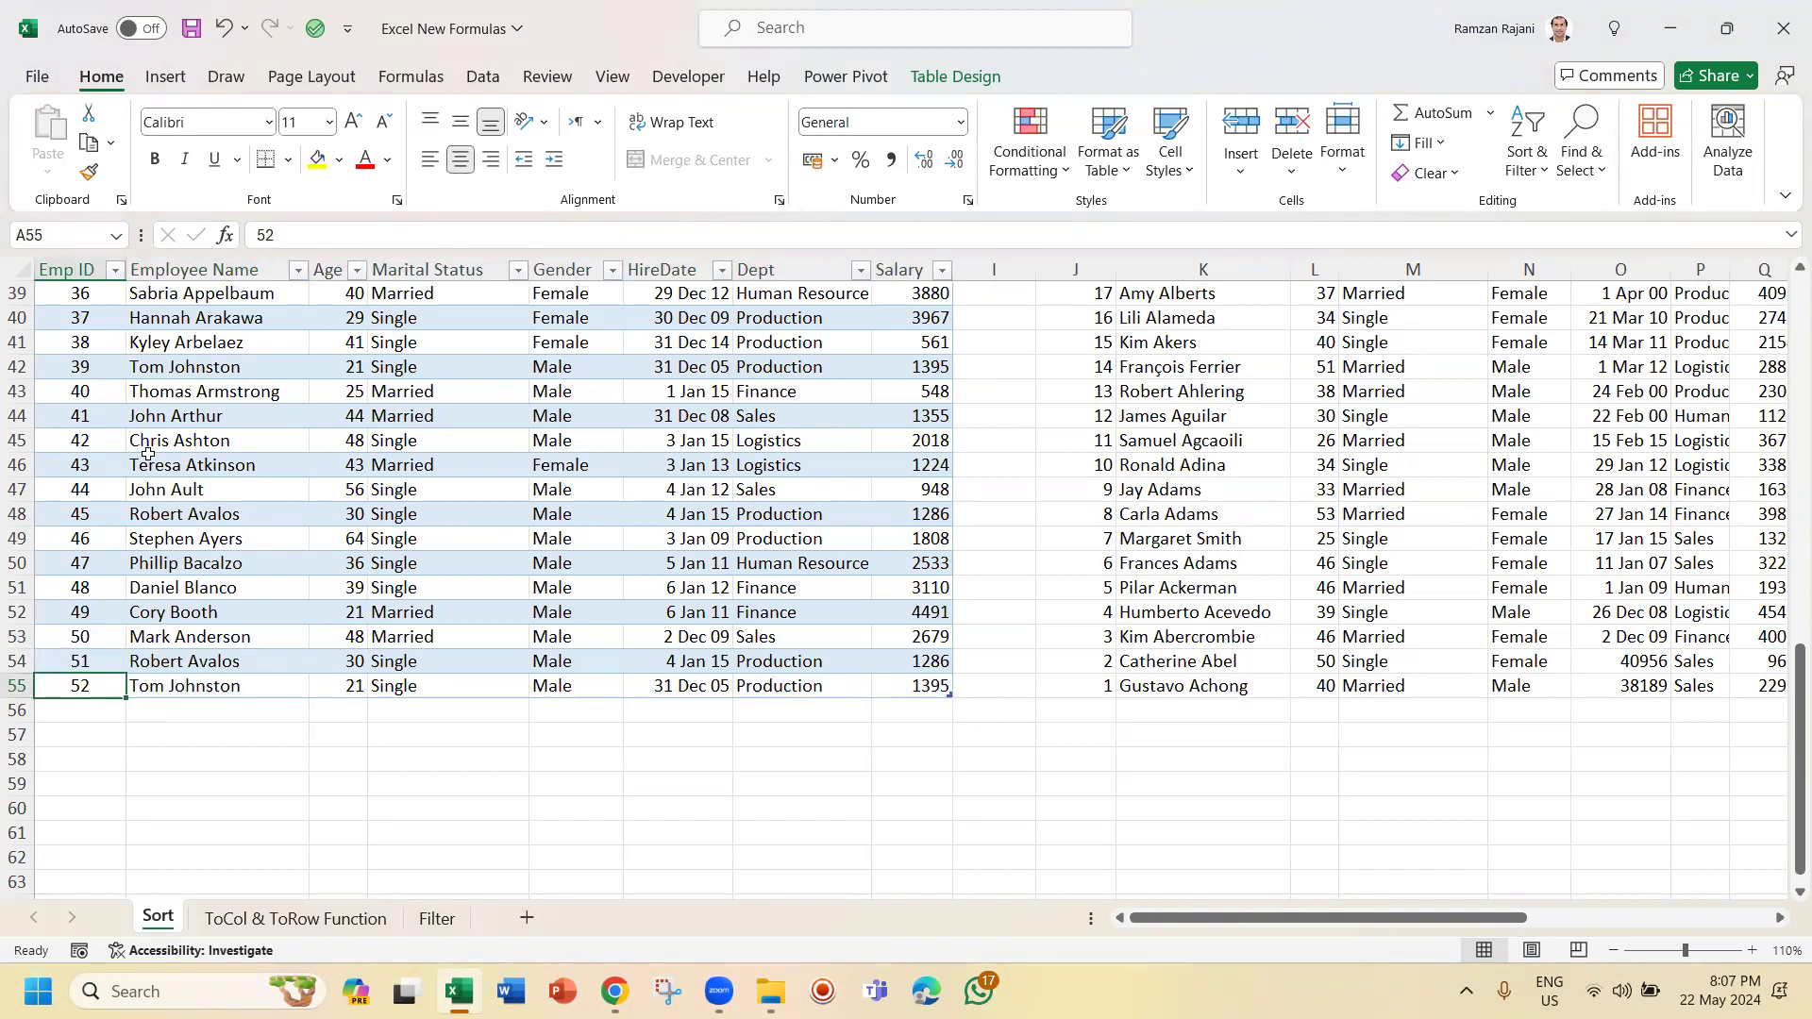
Examine the first rows of the sorted output for the newly added records, ending at the SORT formula in J4.
{"action": "left_click", "coordinate": [1284, 525]}
{"action": "right_click", "coordinate": [1287, 526]}
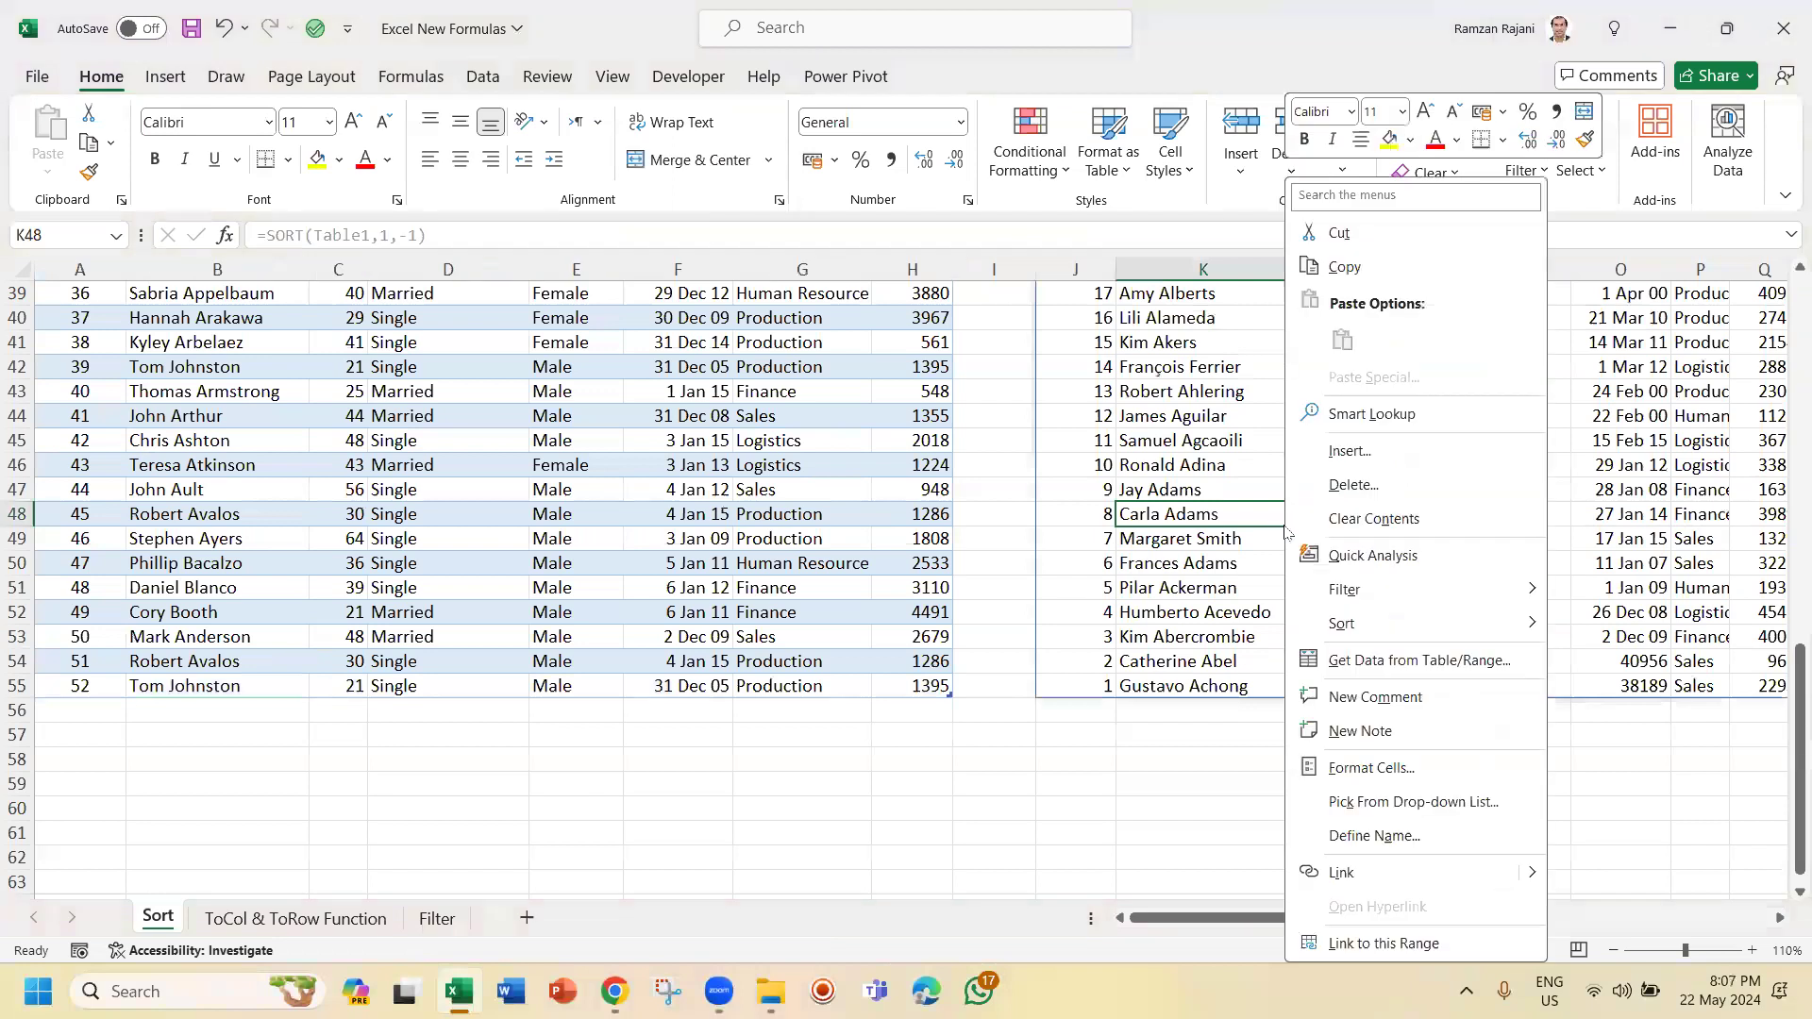
{"action": "key", "text": "Escape"}
{"action": "key", "text": "ctrl+Up"}
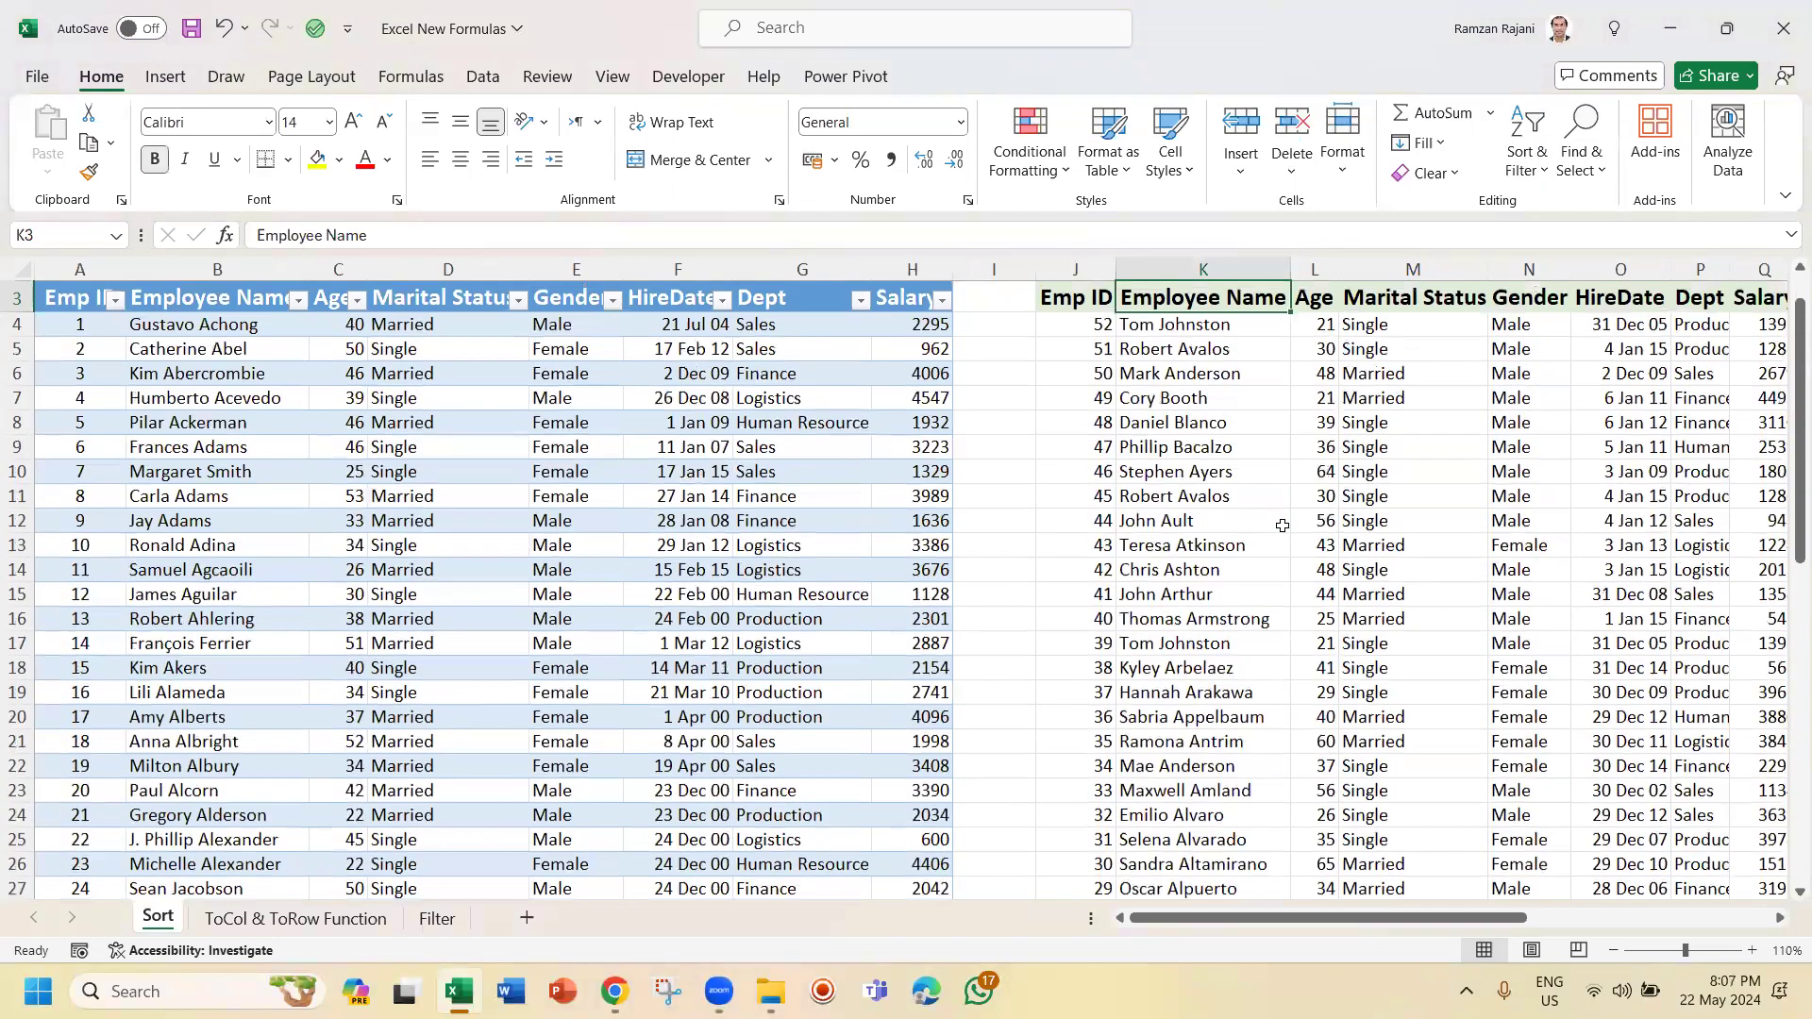
{"action": "key", "text": "Down"}
{"action": "key", "text": "Left"}
{"action": "key", "text": "shift+Down"}
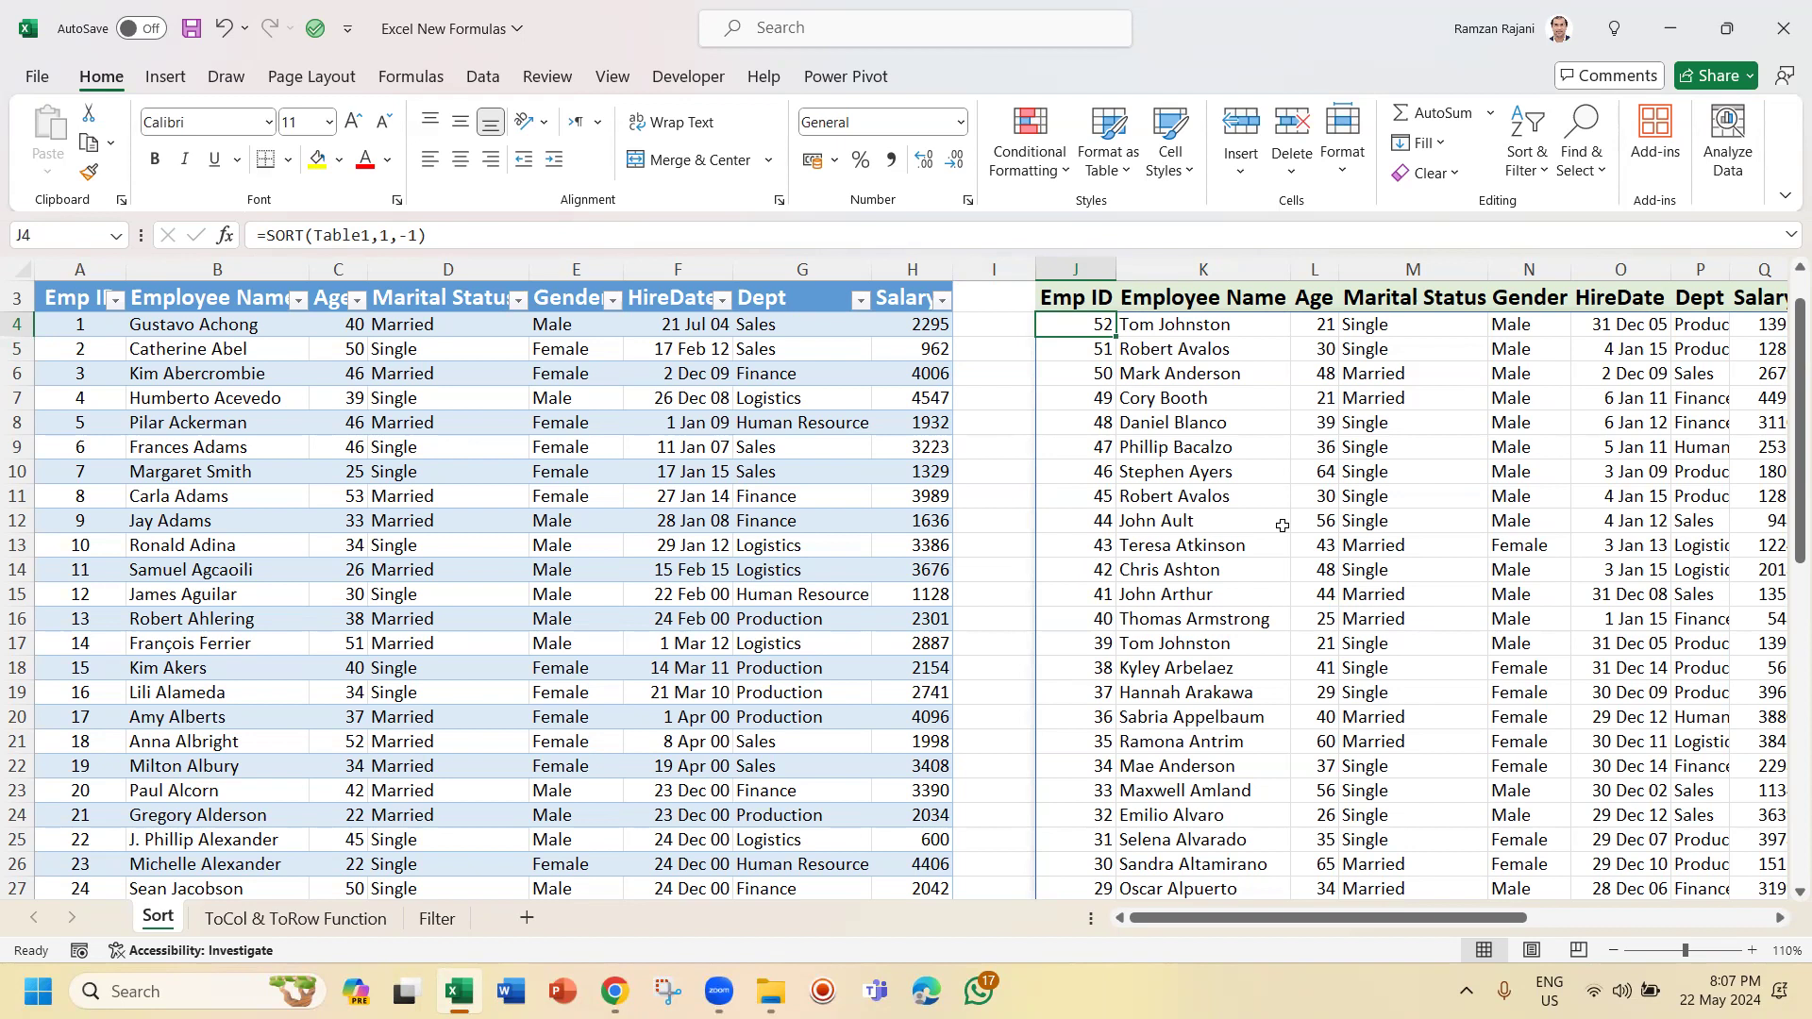
Clear the entire sorted output beneath its headers, starting from J4, including the SORT formula.
{"action": "key", "text": "ctrl+shift+Down"}
{"action": "key", "text": "ctrl+shift+Right"}
{"action": "key", "text": "Delete"}
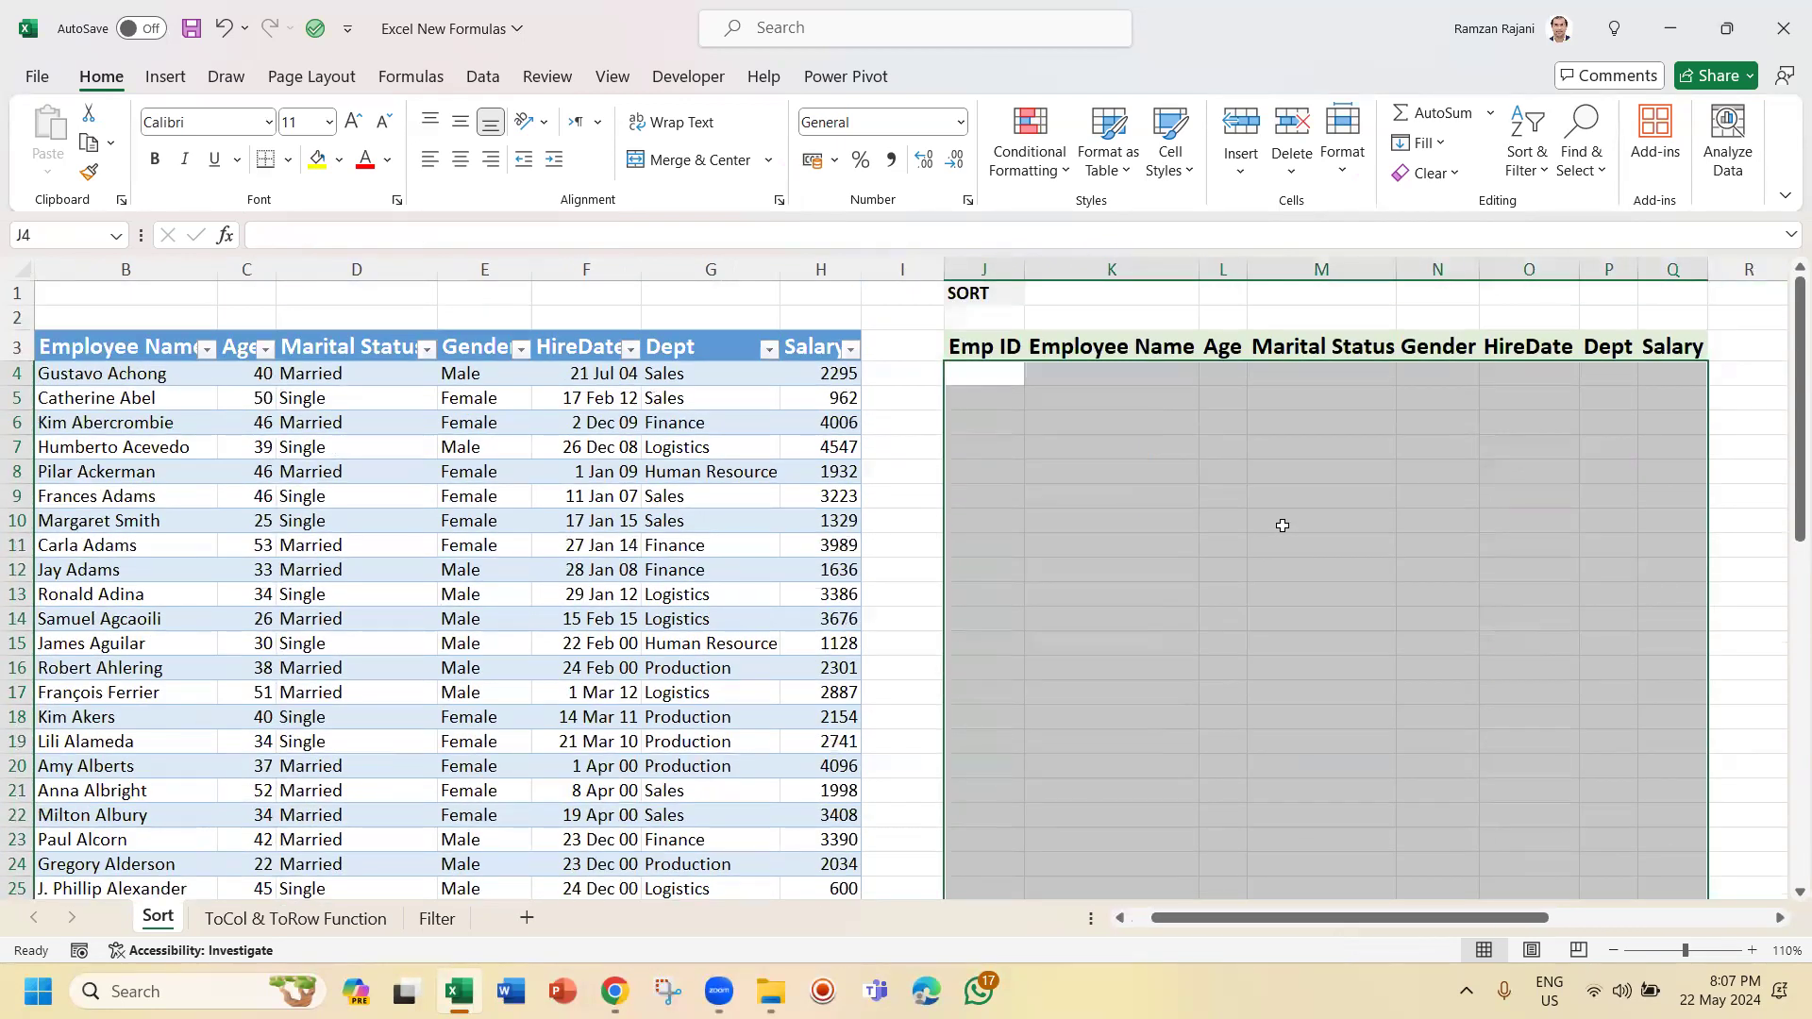
{"action": "key", "text": "Up"}
{"action": "key", "text": "Down"}
{"action": "type", "text": "="}
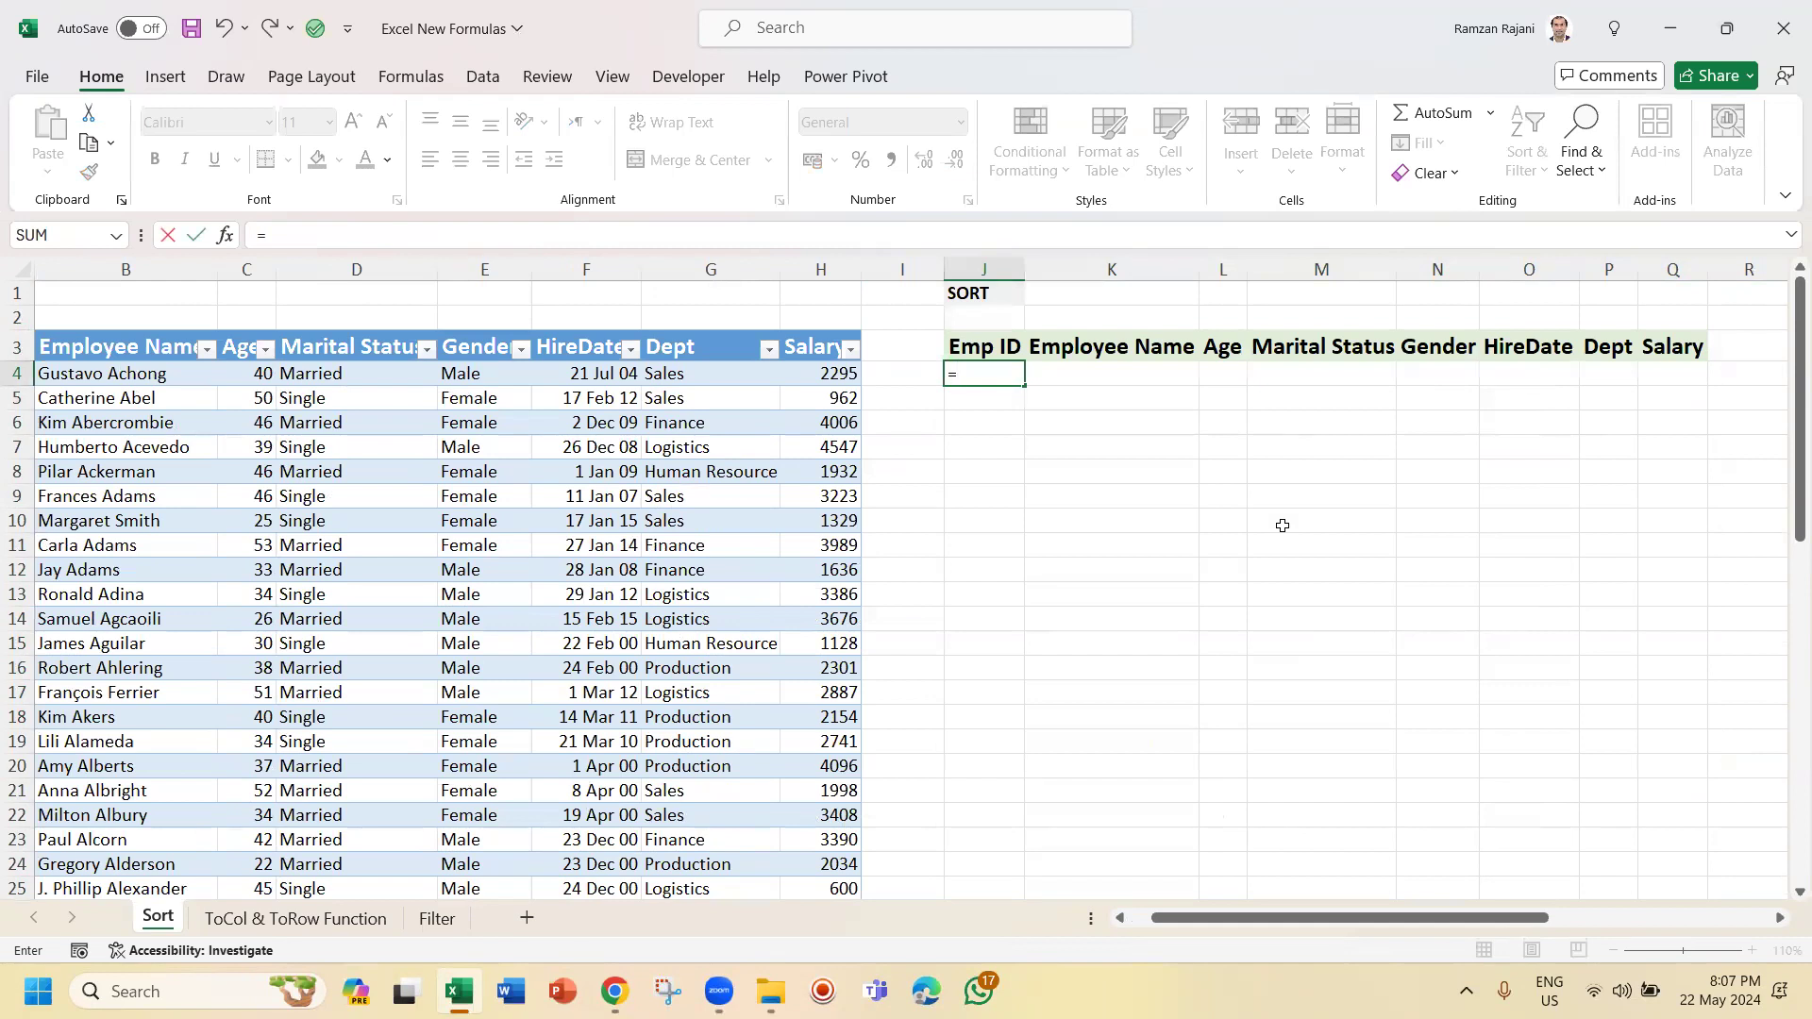
{"action": "type", "text": "sor"}
{"action": "key", "text": "Tab"}
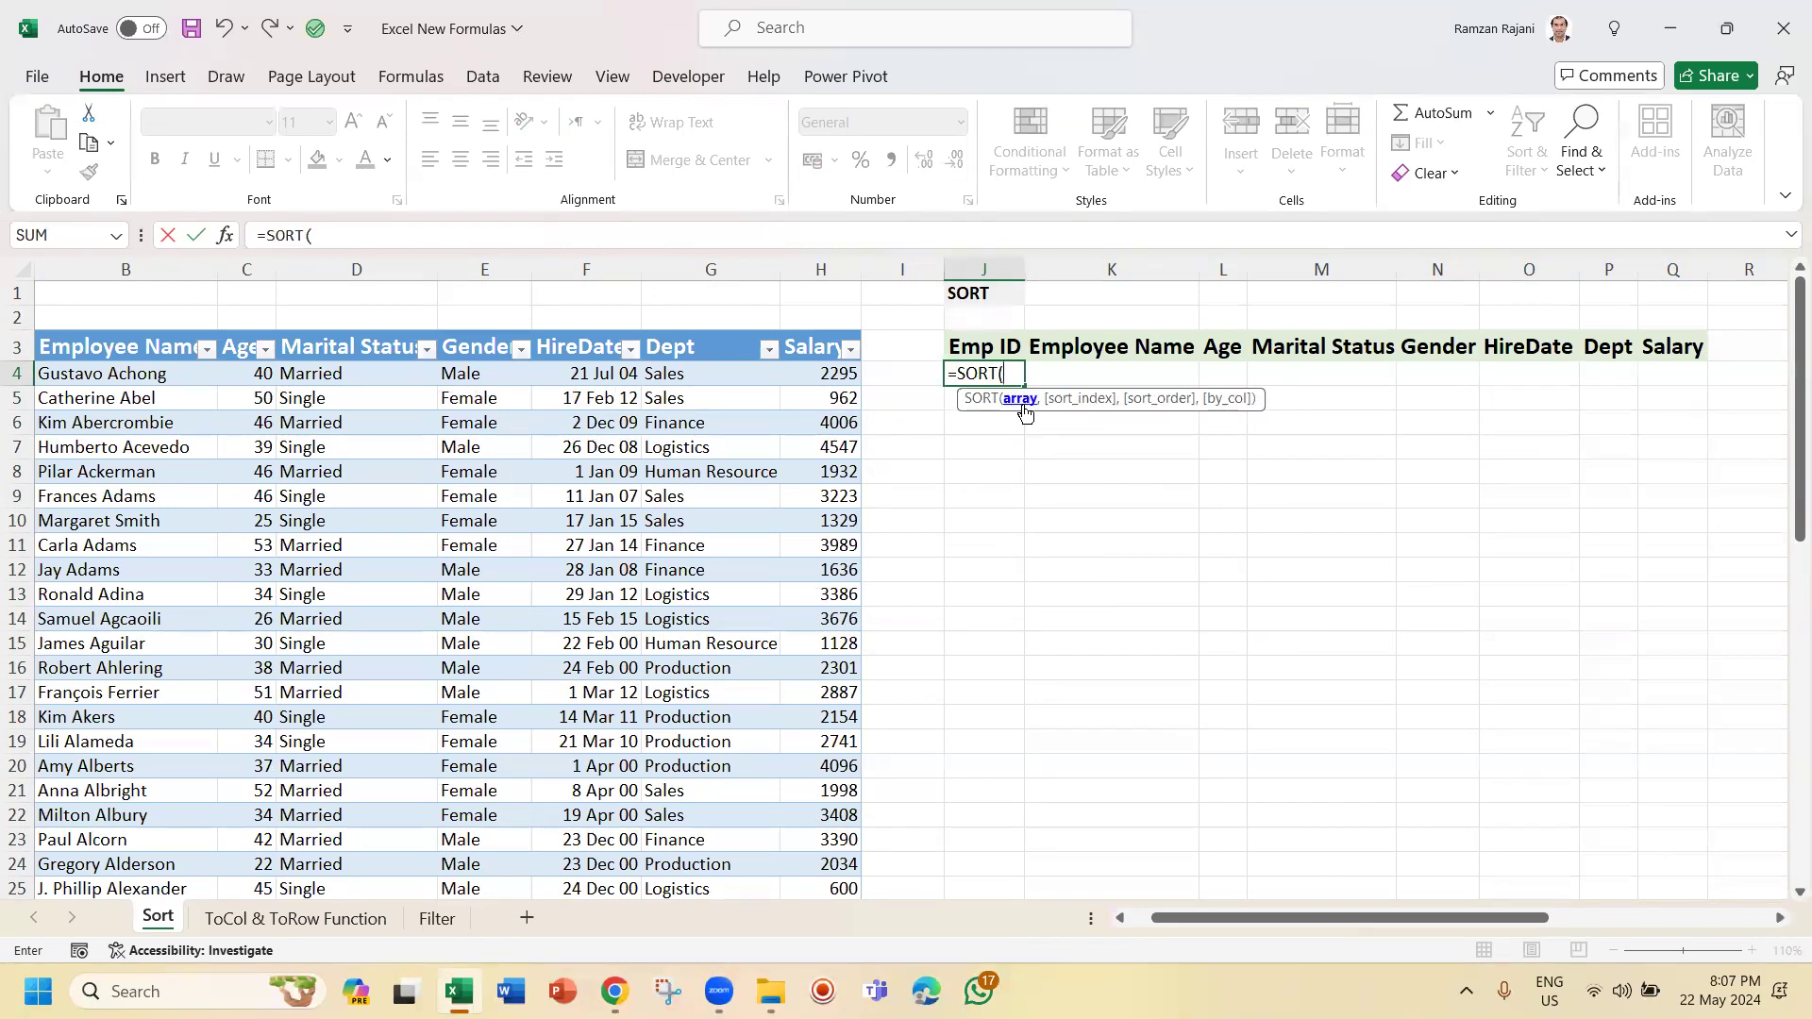
{"action": "type", "text": "tab"}
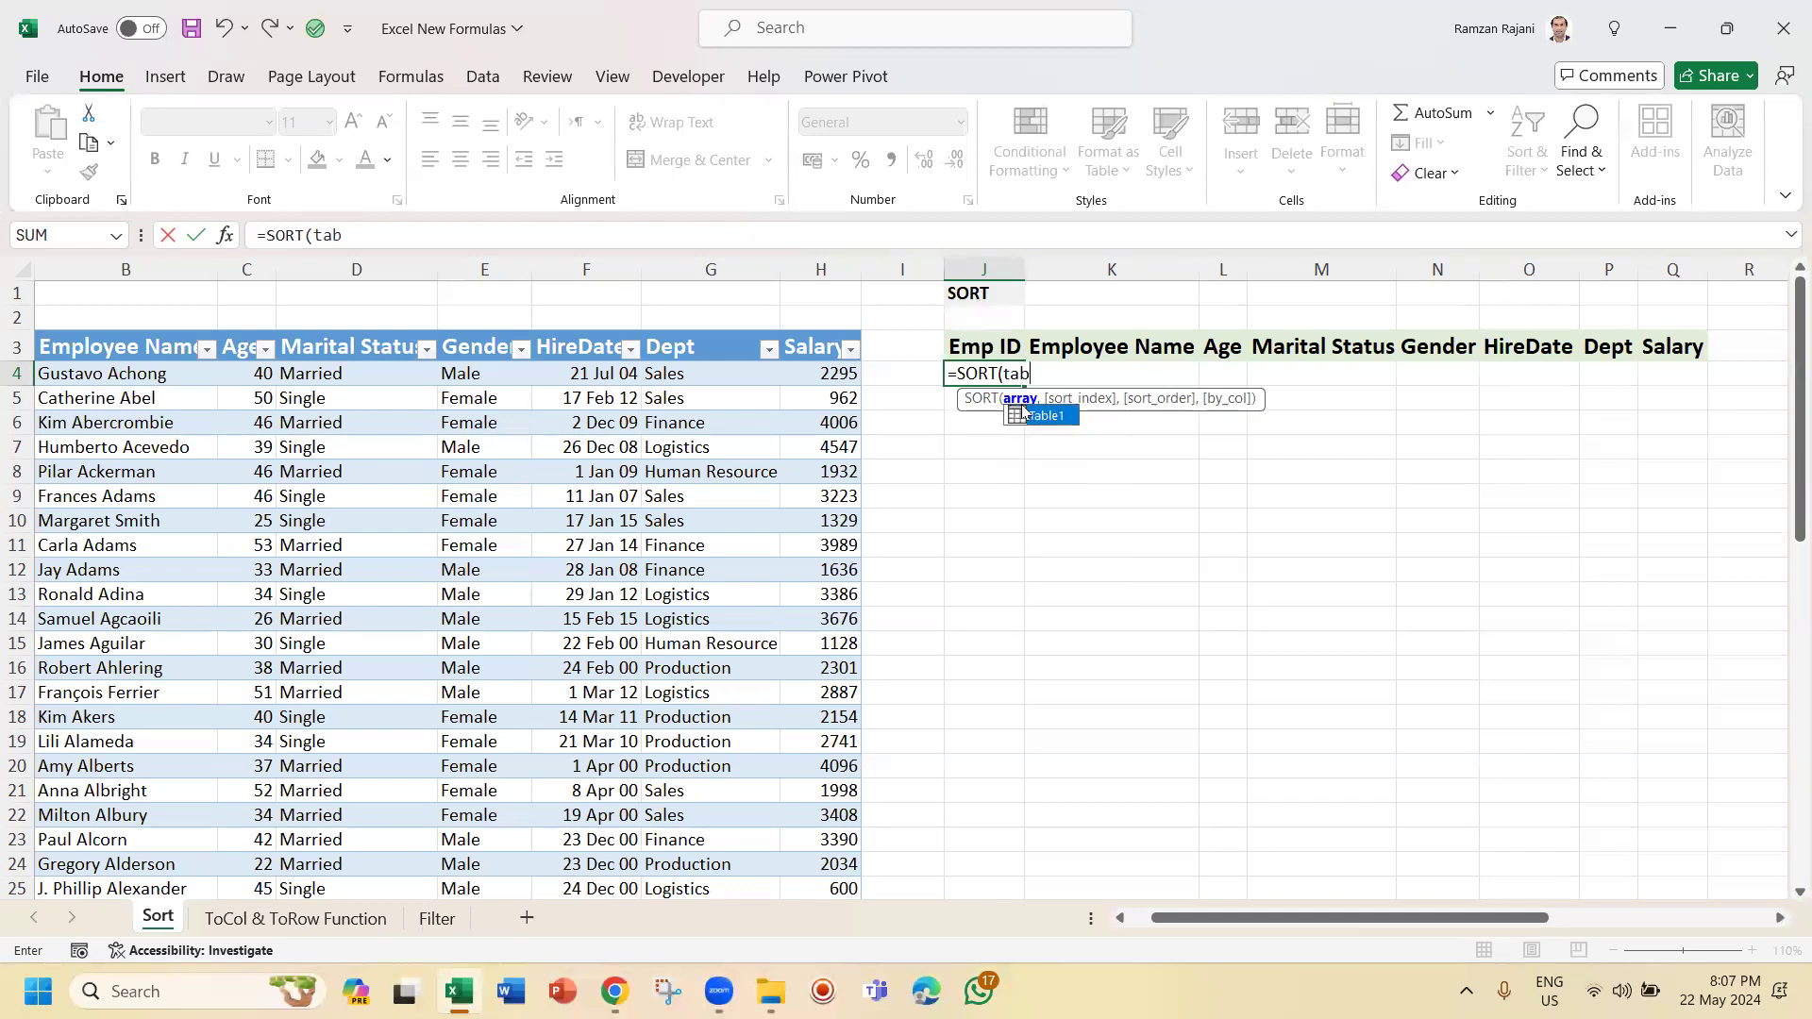
{"action": "double_click", "coordinate": [1023, 413]}
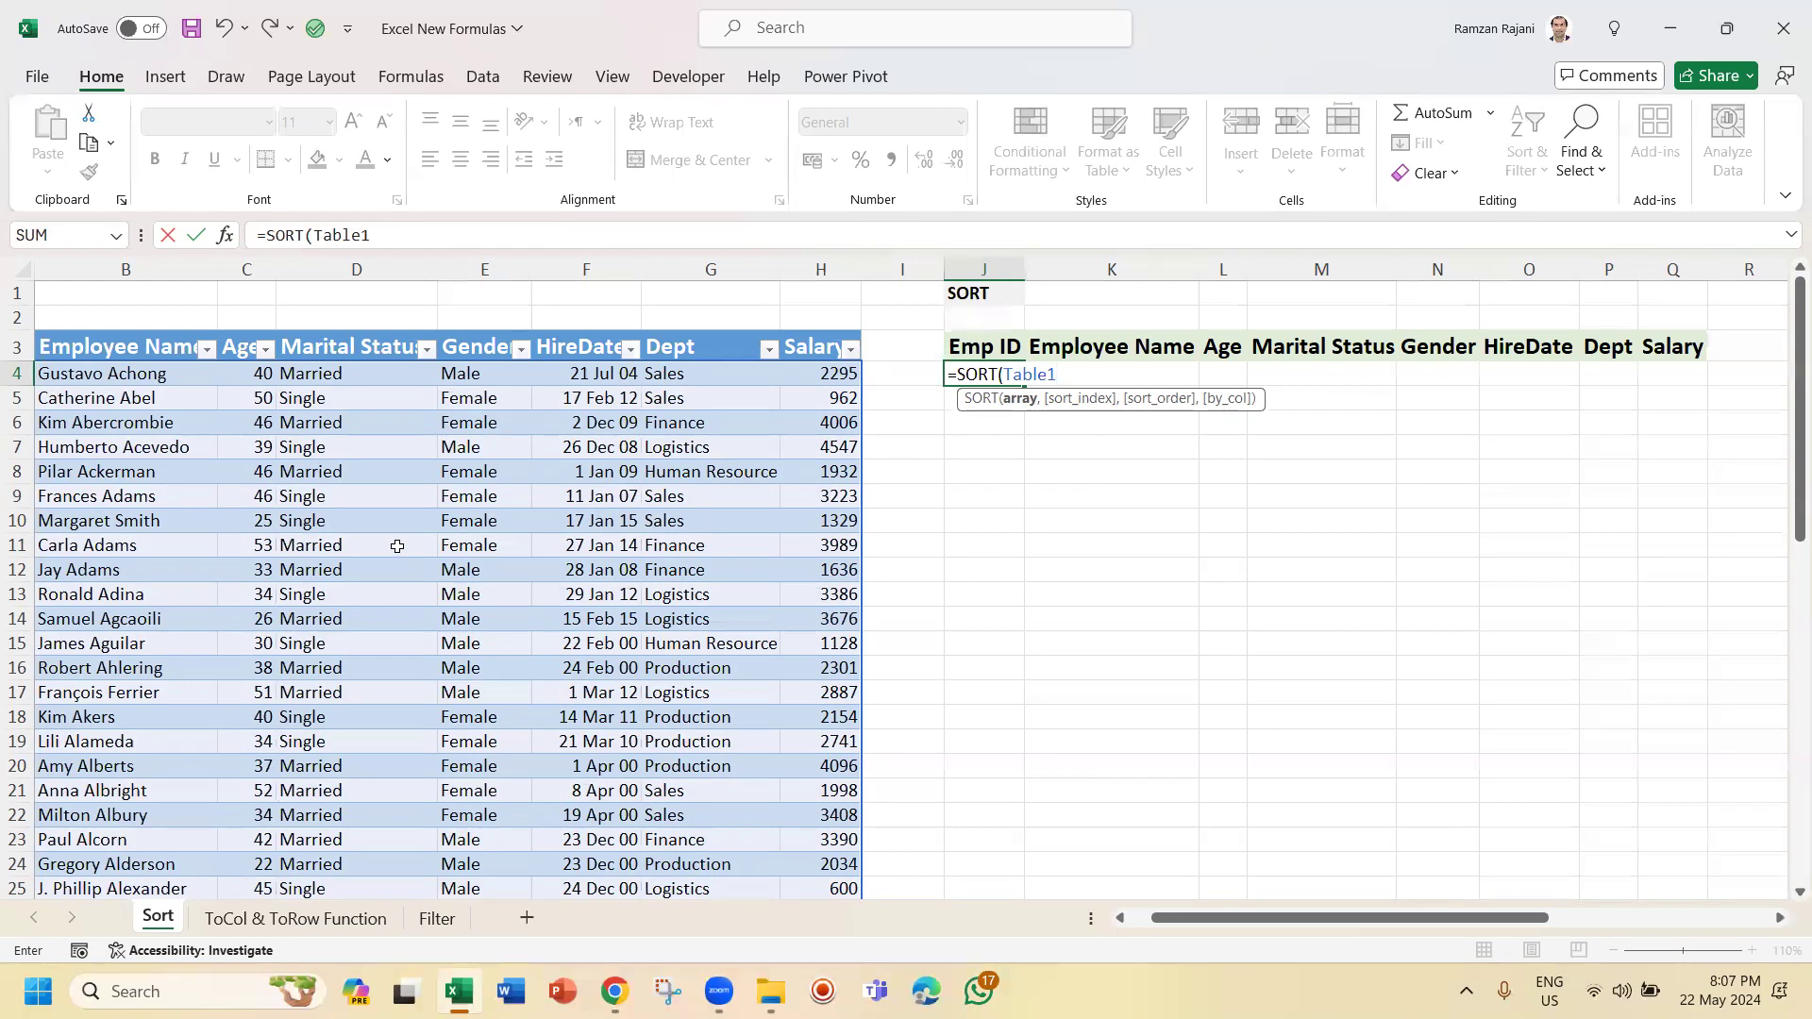
{"action": "key", "text": "Escape"}
Check the employee table's name in its design settings.
{"action": "left_click", "coordinate": [392, 492]}
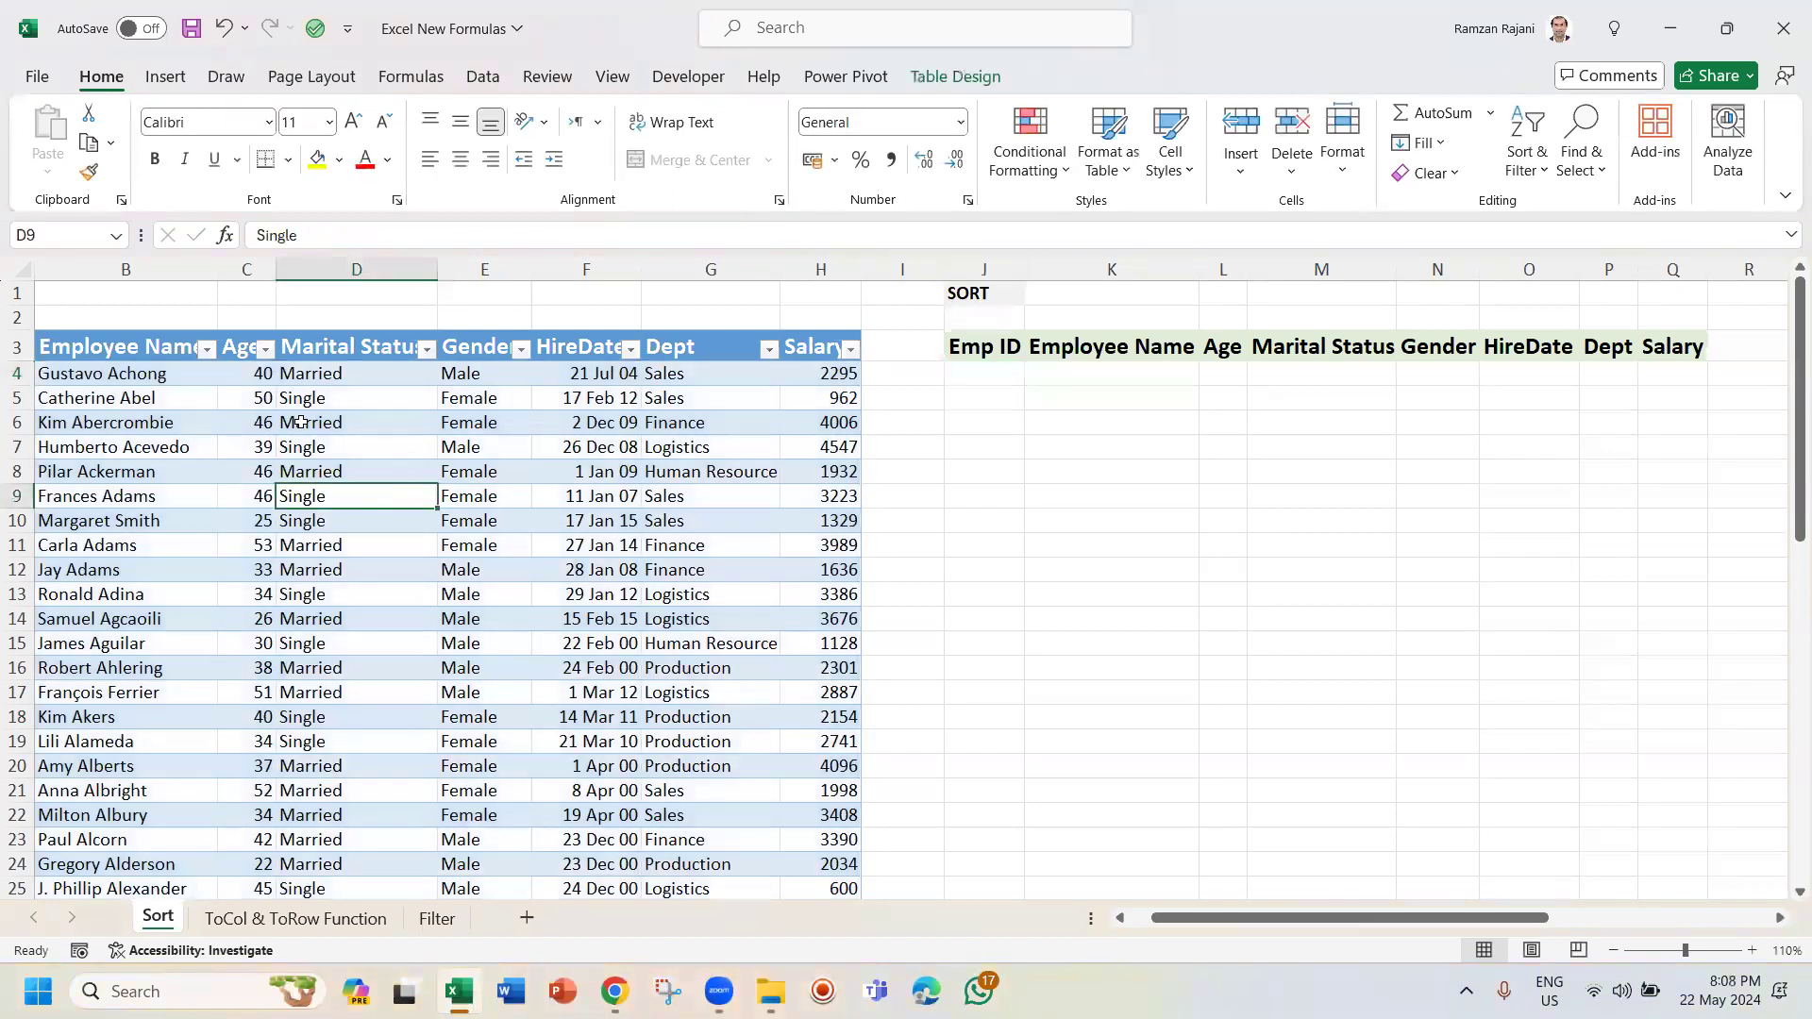
{"action": "left_click", "coordinate": [953, 80]}
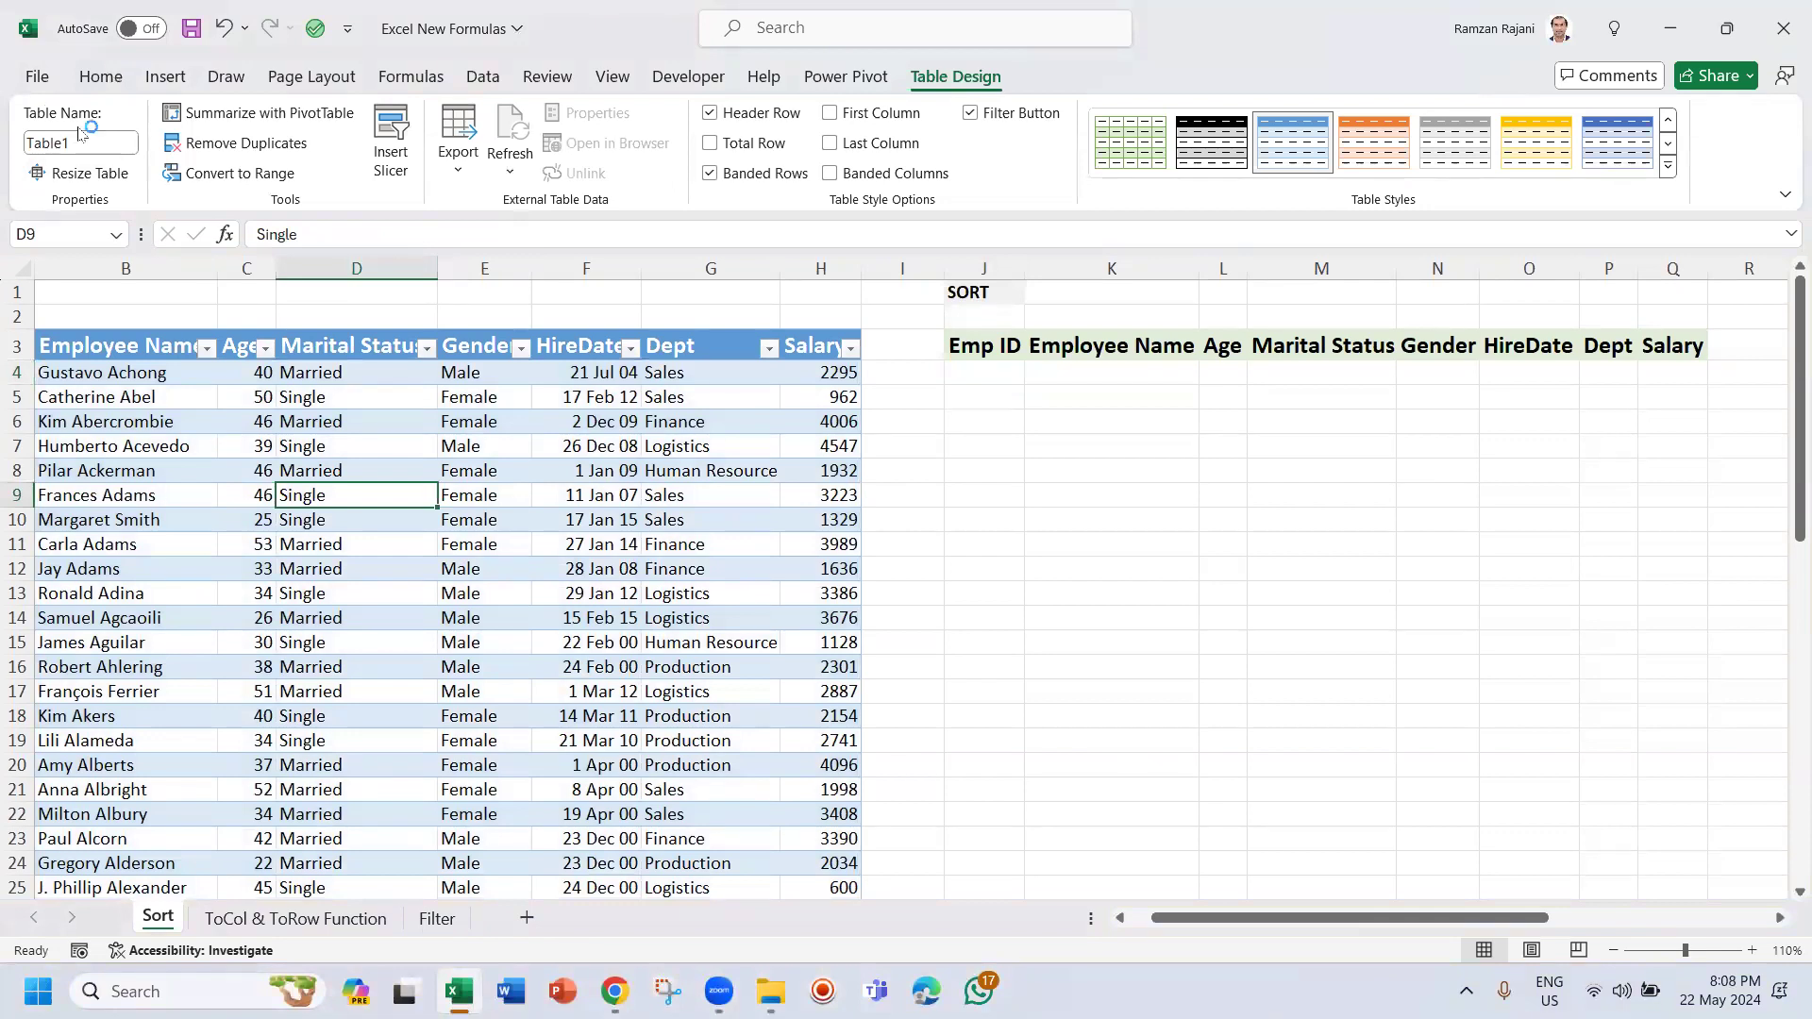
Enter =SORT(Table1,1,-1) in J4 to list the employee table by Emp ID in descending order, and reopen the formula for review.
{"action": "left_click", "coordinate": [985, 369]}
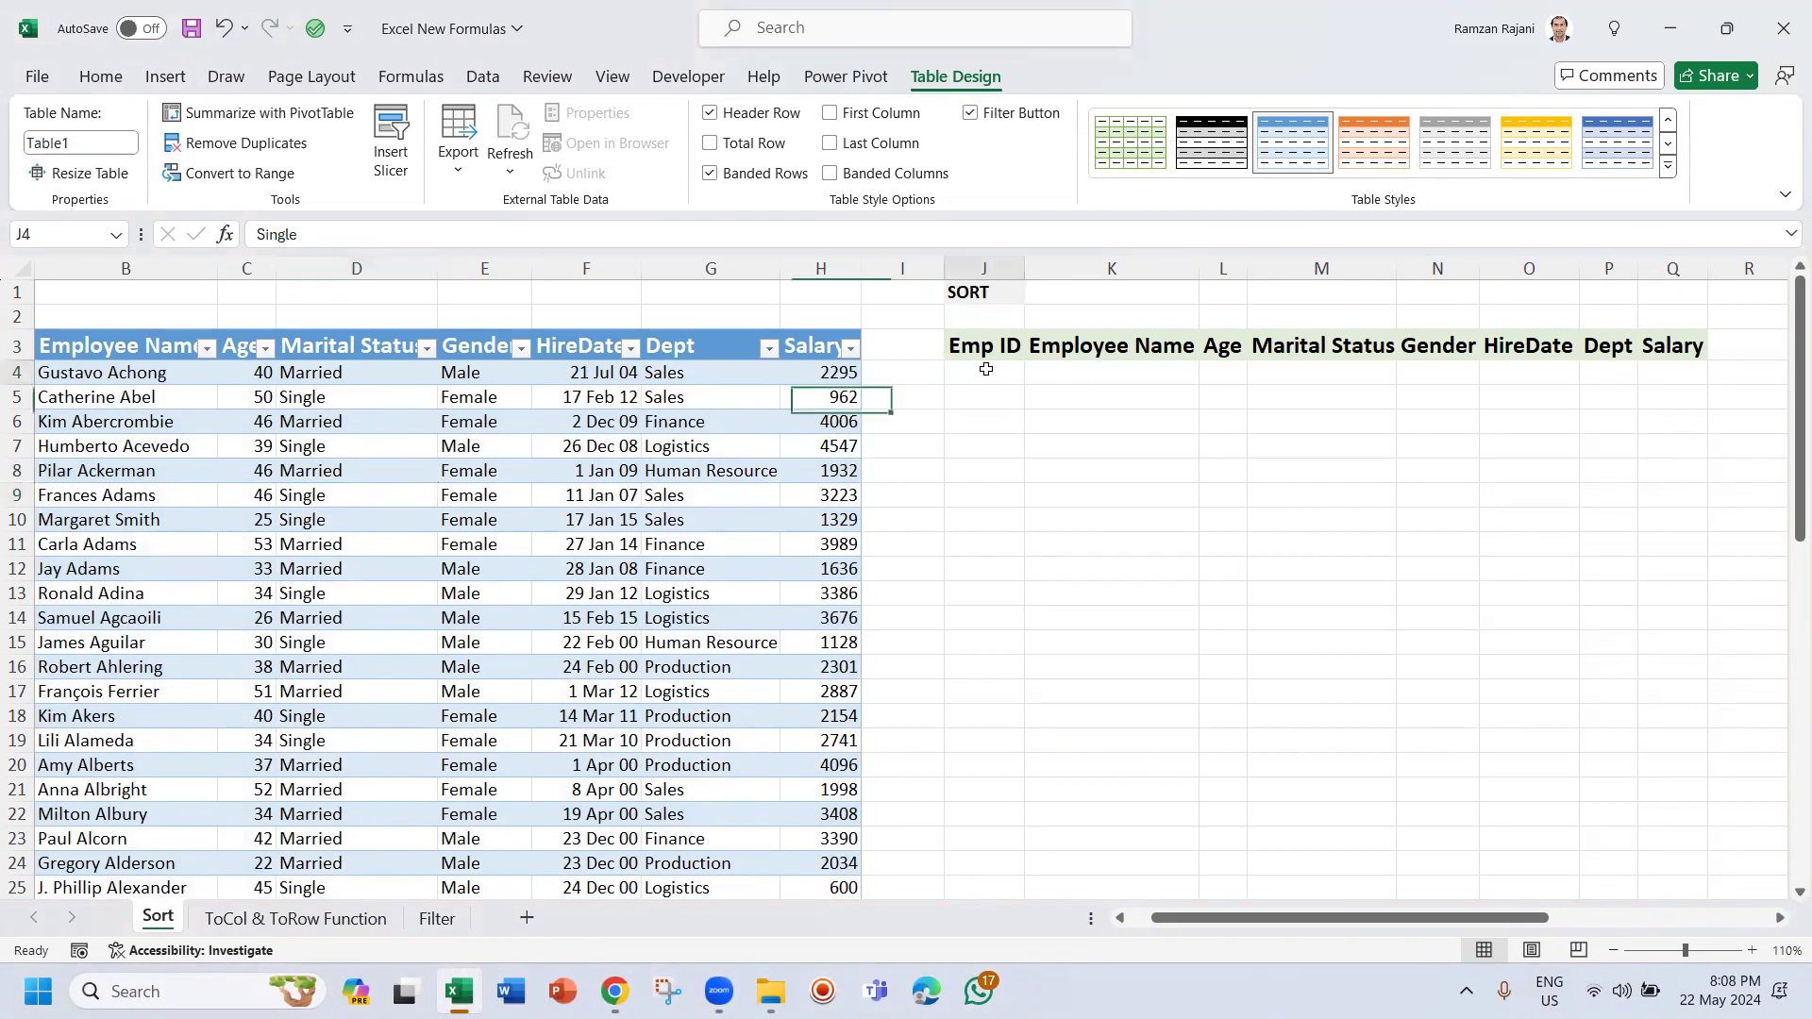
{"action": "type", "text": "=so"}
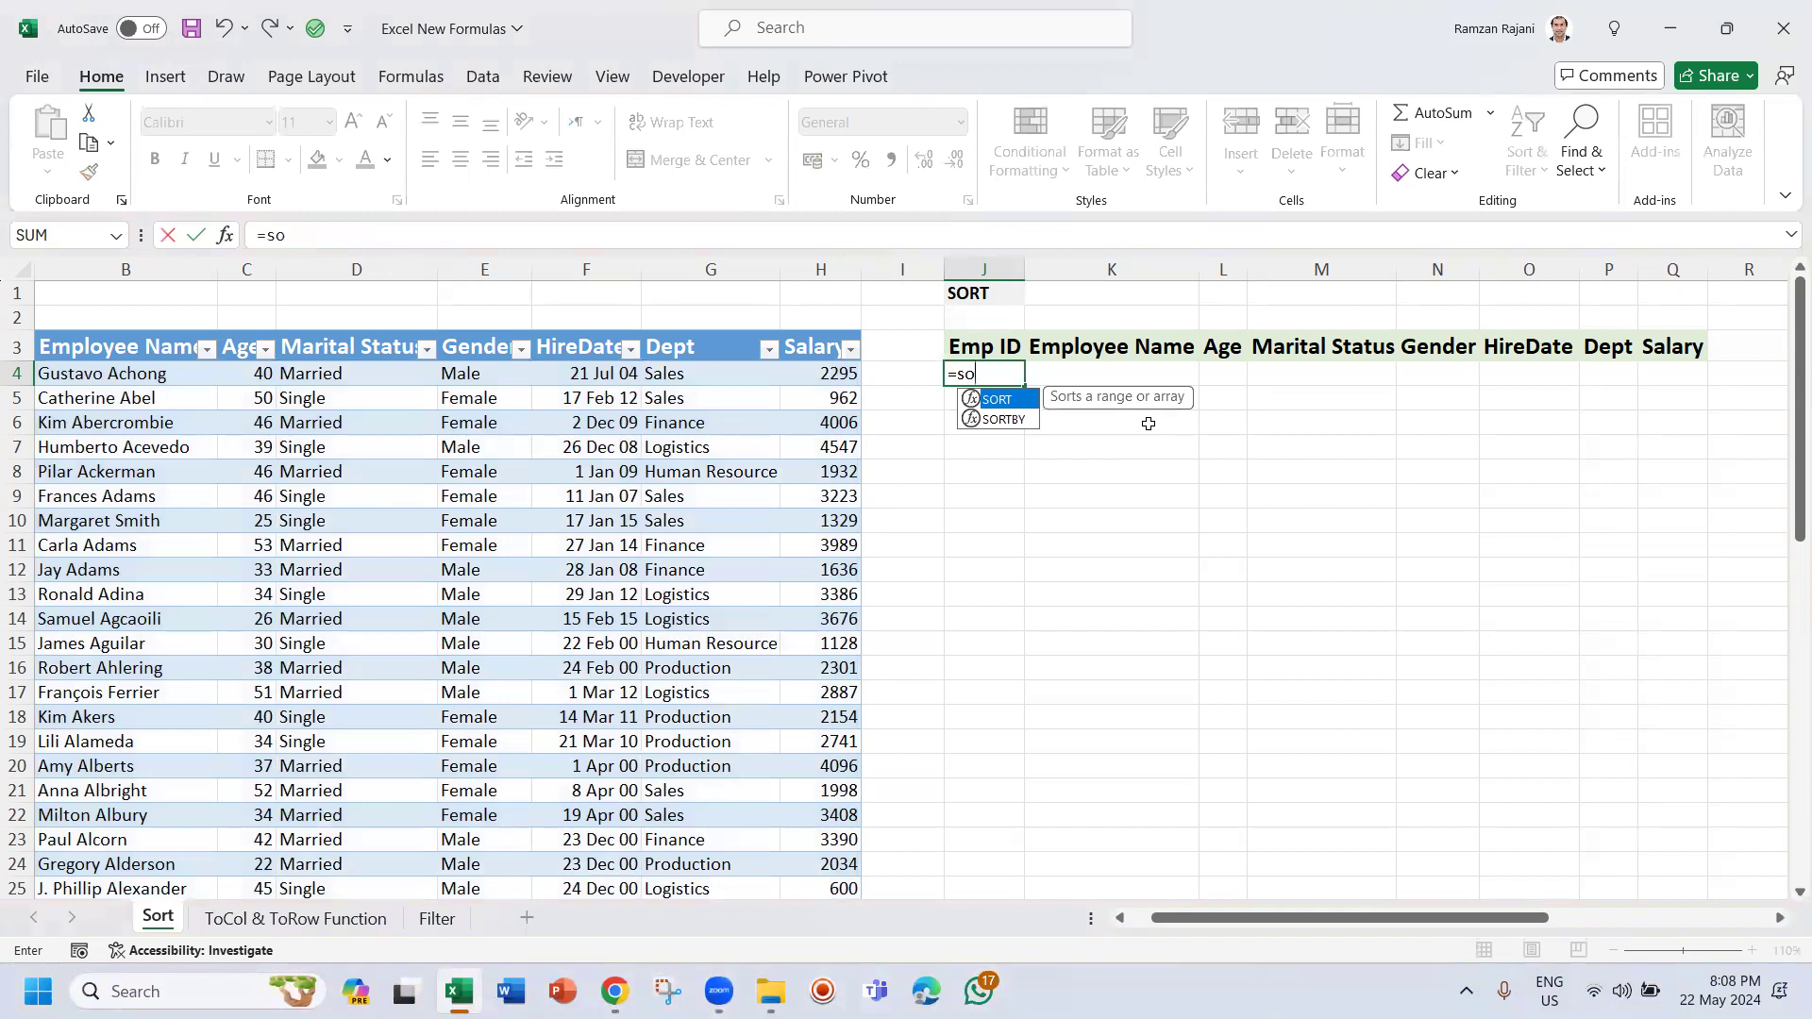
{"action": "key", "text": "Tab"}
{"action": "key", "text": "Return"}
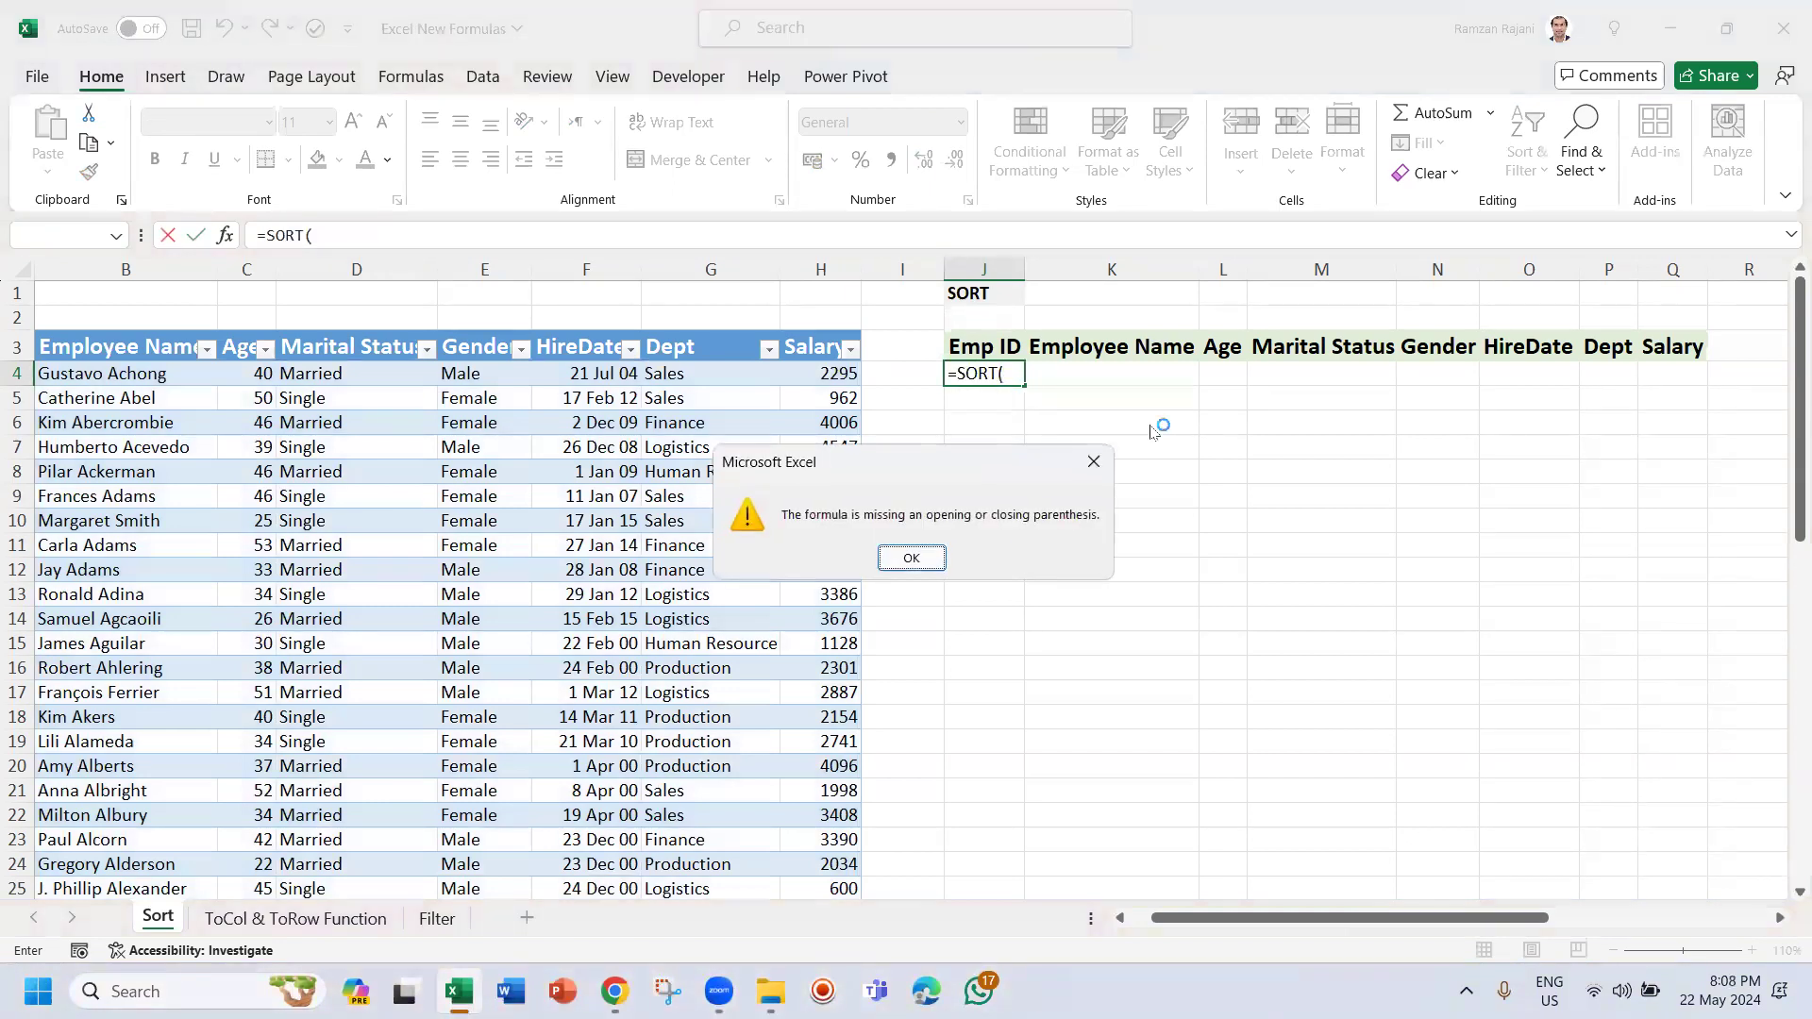
{"action": "key", "text": "Return"}
{"action": "type", "text": "tab"}
{"action": "key", "text": "Tab"}
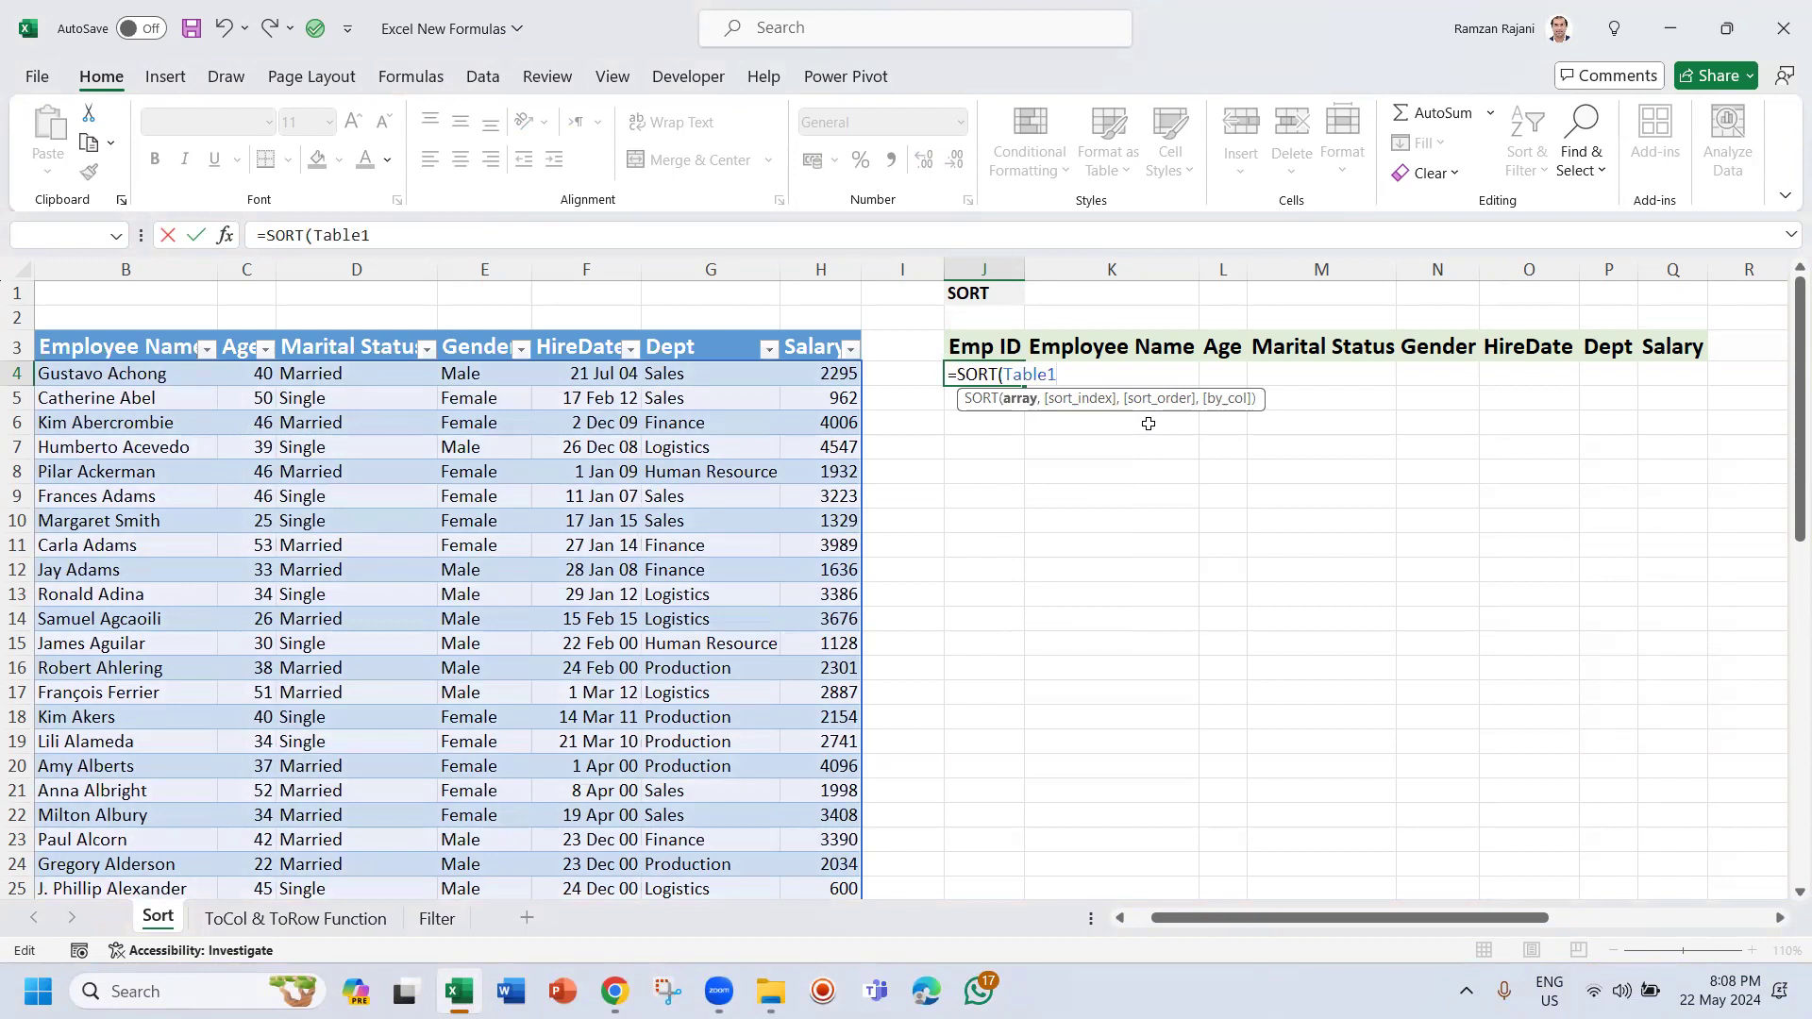
{"action": "type", "text": ","}
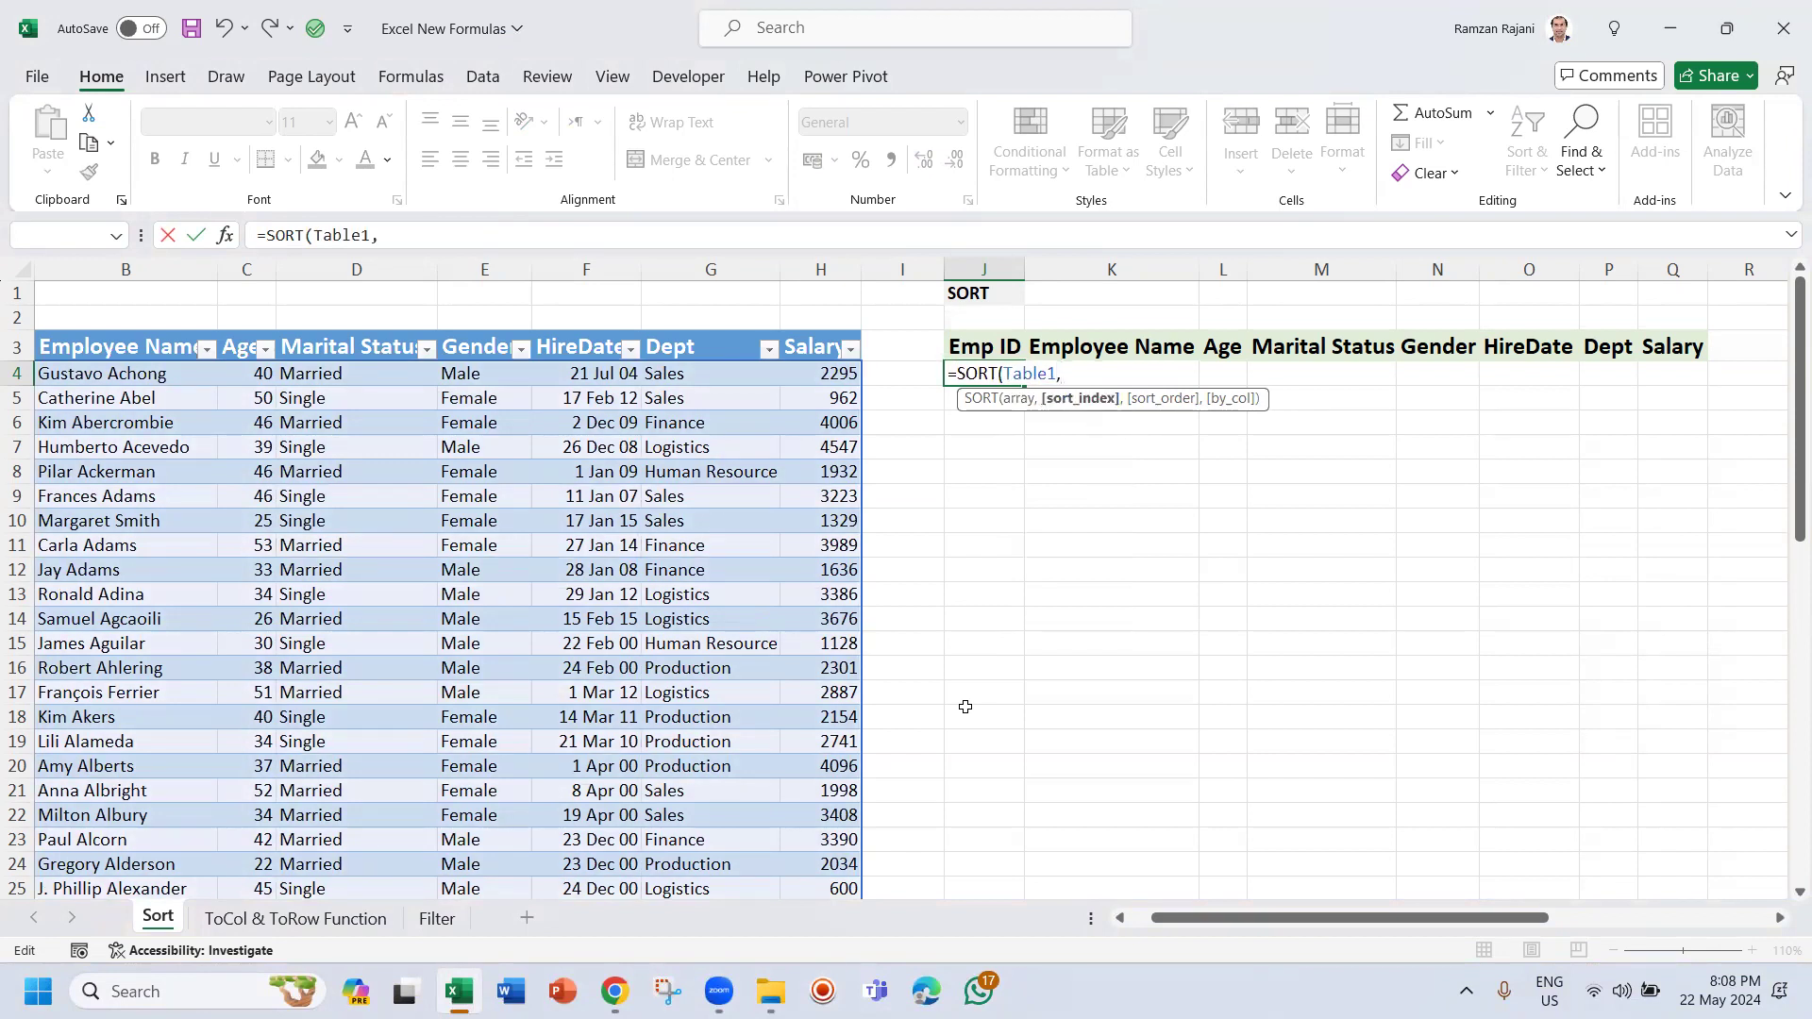
{"action": "left_click_drag", "start_coordinate": [1171, 923], "coordinate": [1126, 920]}
{"action": "type", "text": "1"}
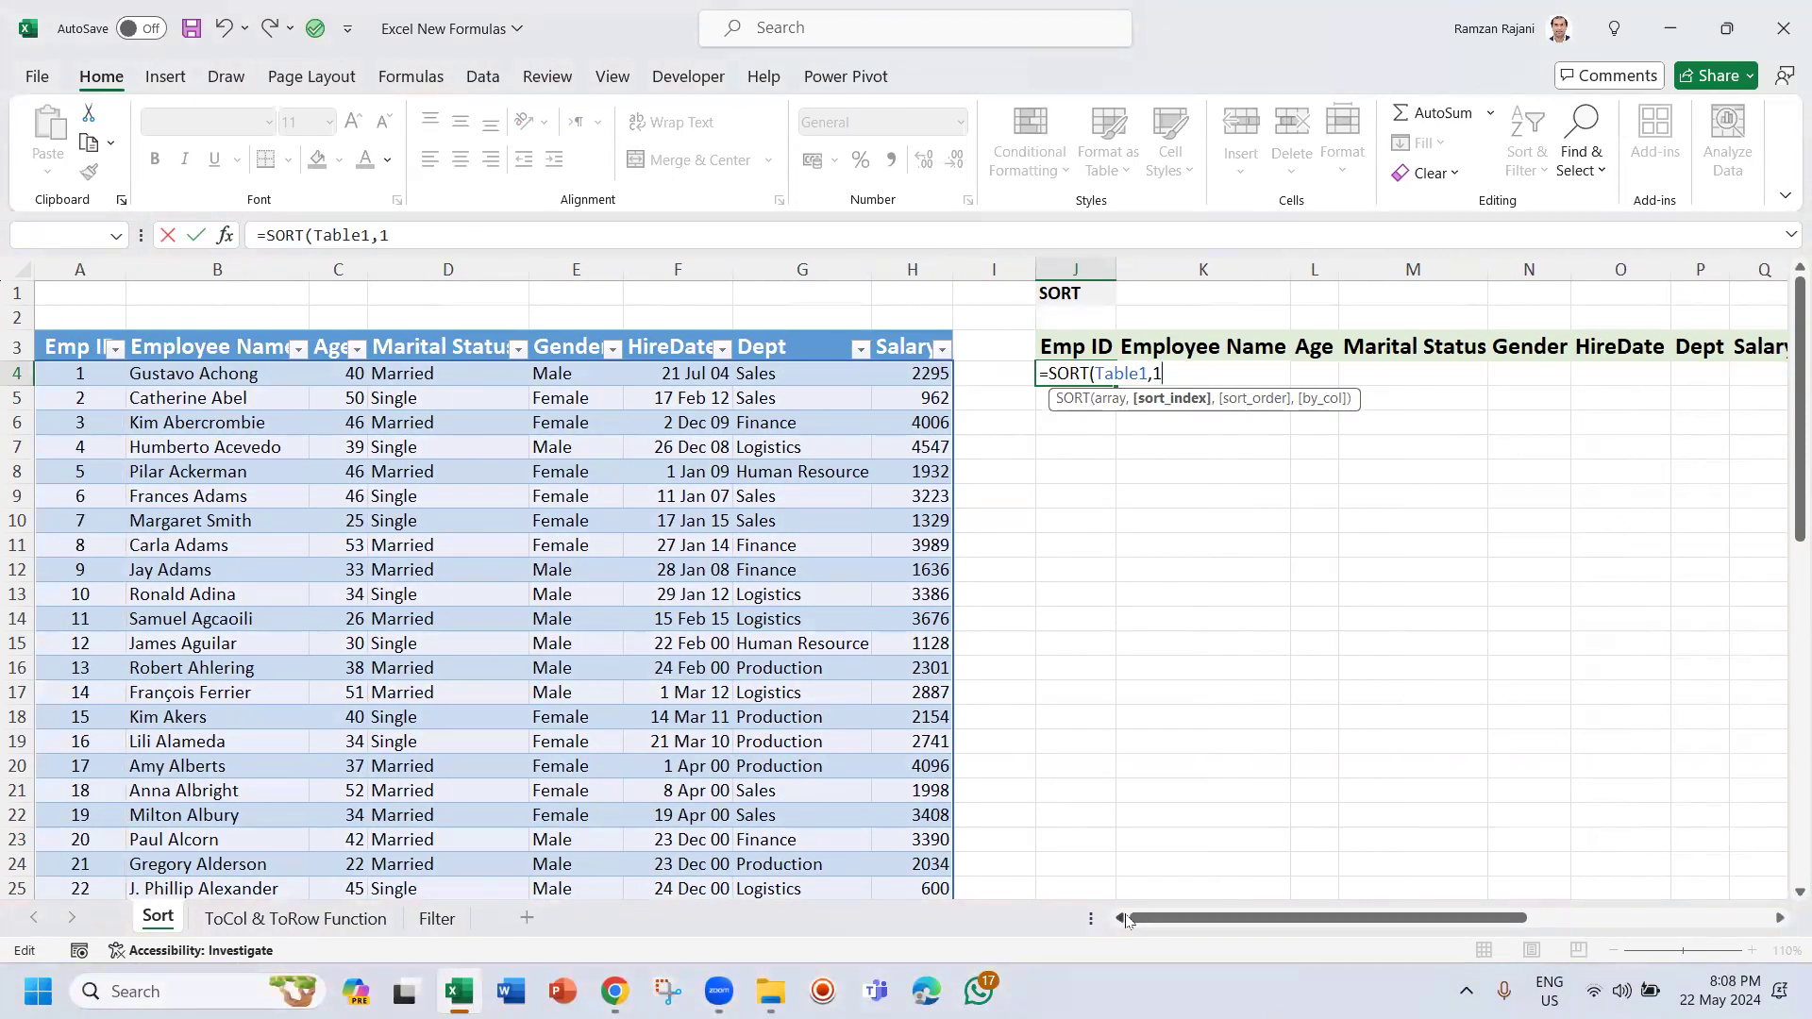
{"action": "type", "text": ",-1"}
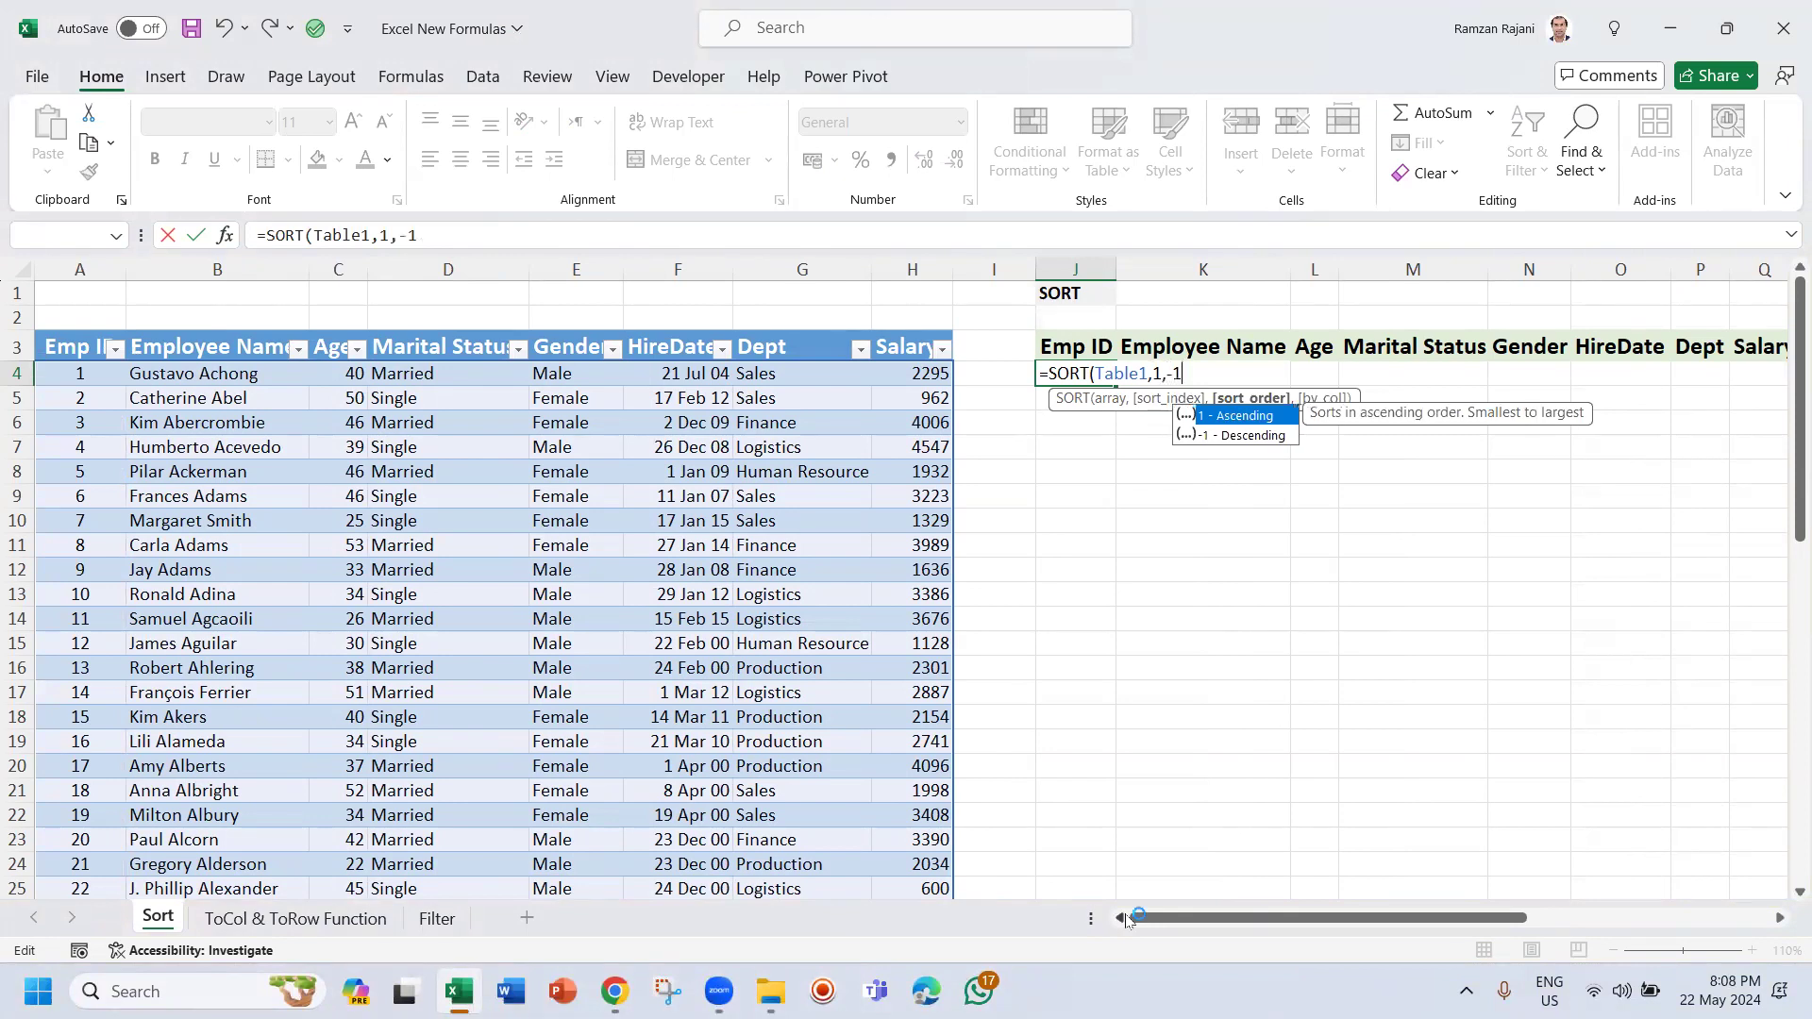
{"action": "type", "text": ")"}
{"action": "key", "text": "Return"}
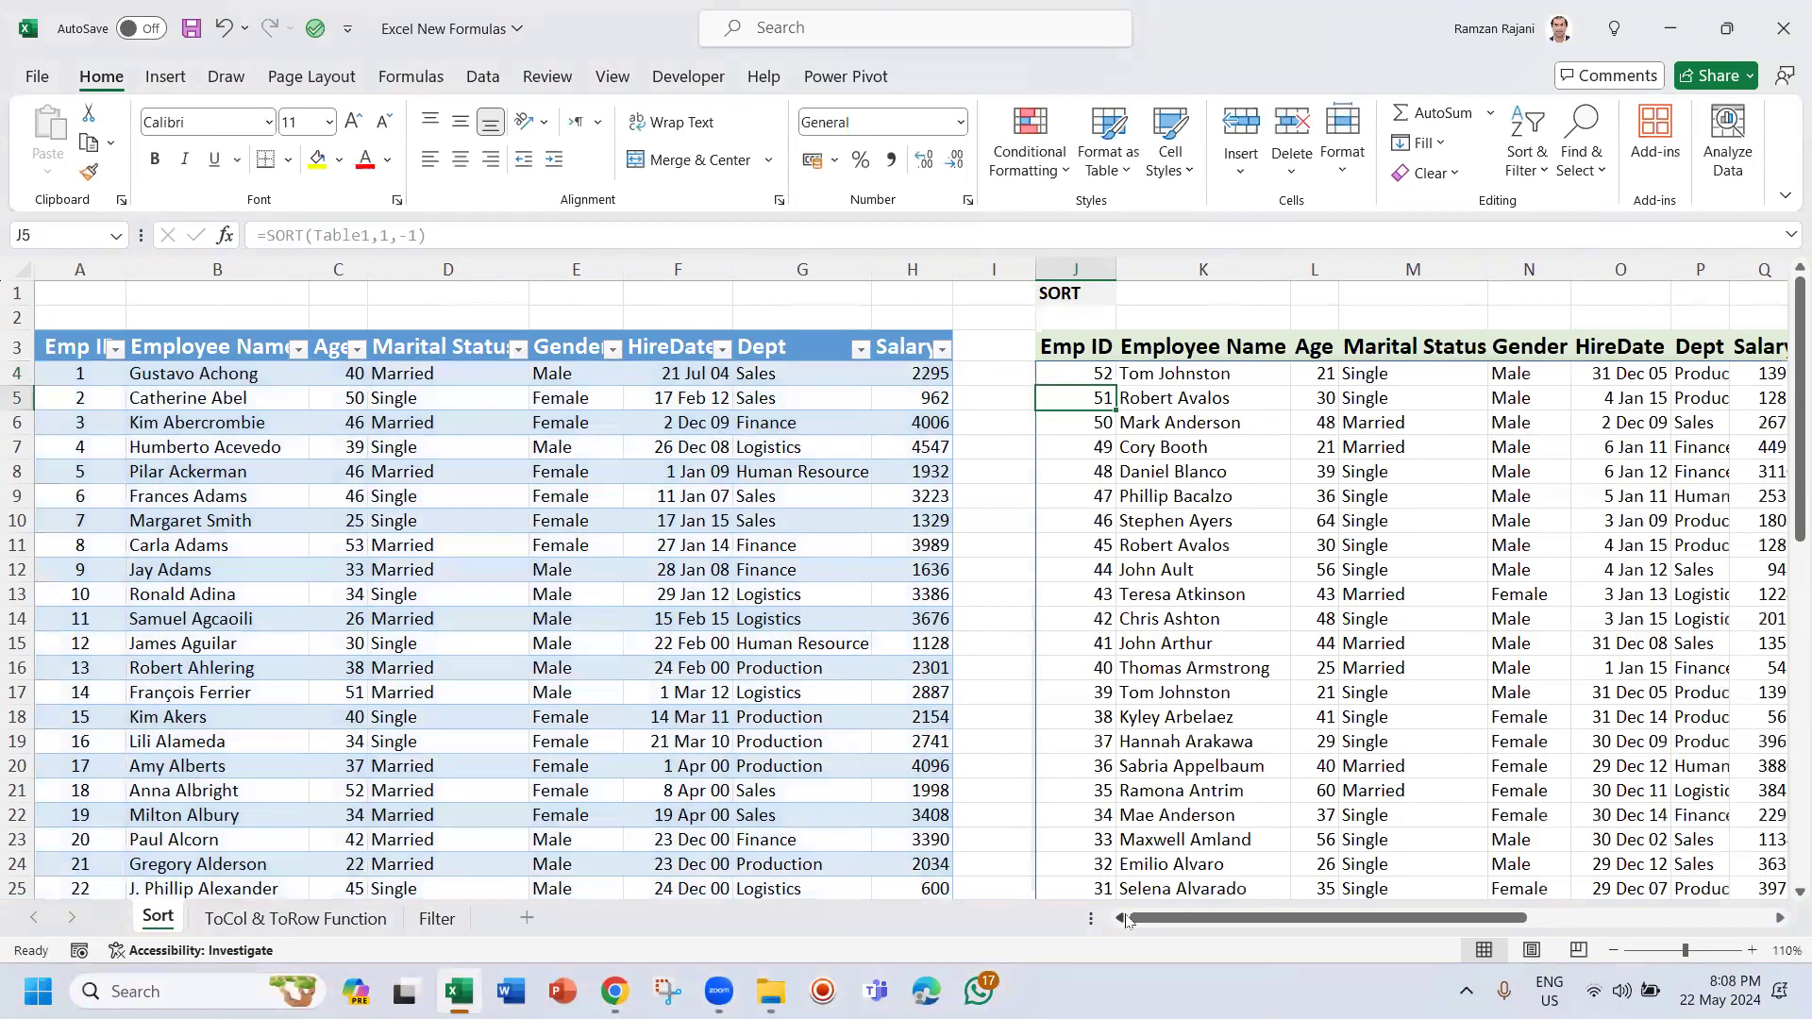
{"action": "key", "text": "Up"}
{"action": "key", "text": "F2"}
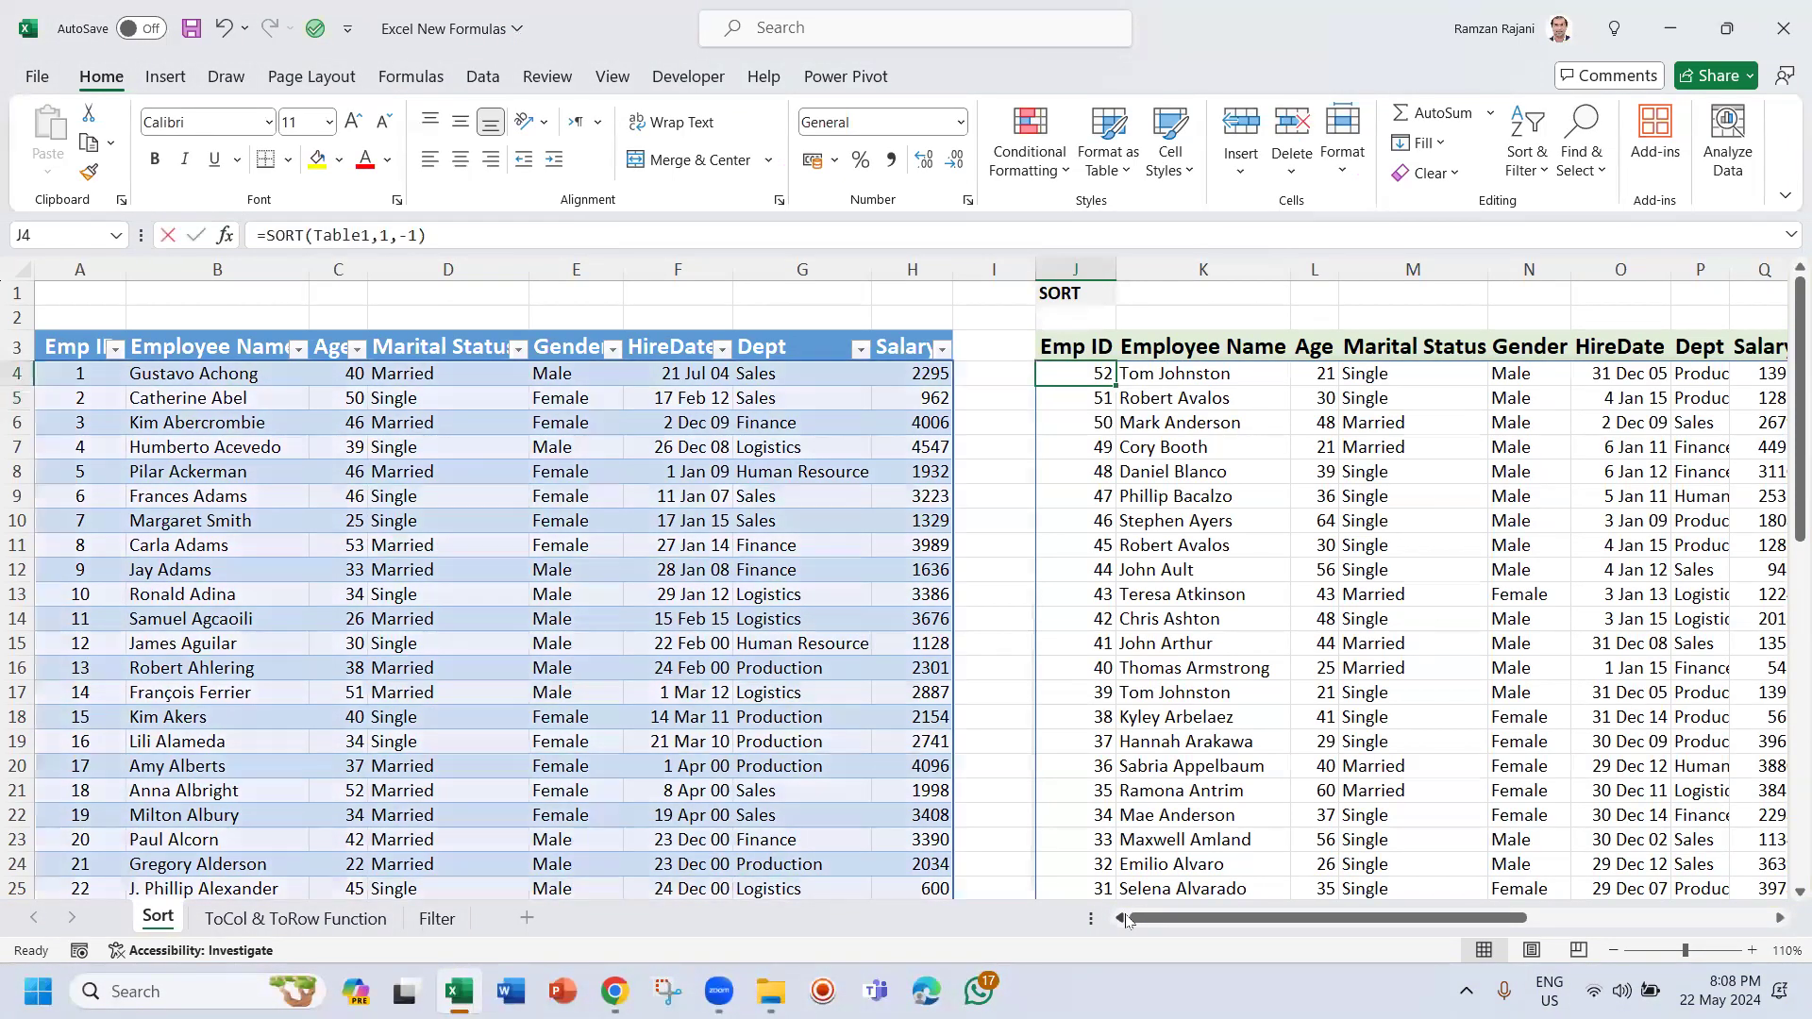